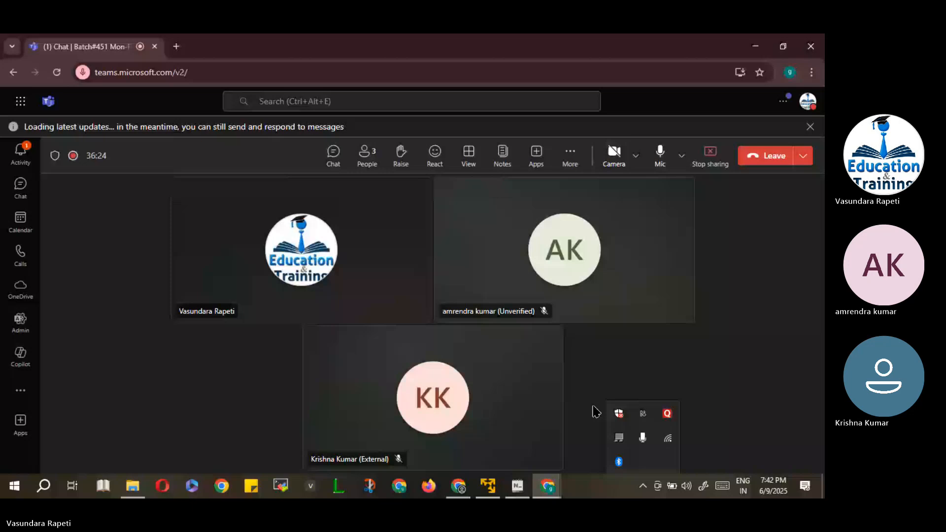
Bring Ab Initio forward, minimize the metapivot graph, and open Meta Pivot's Parameters in Metapivot_hari.
{"action": "mouse_move", "coordinate": [507, 484]}
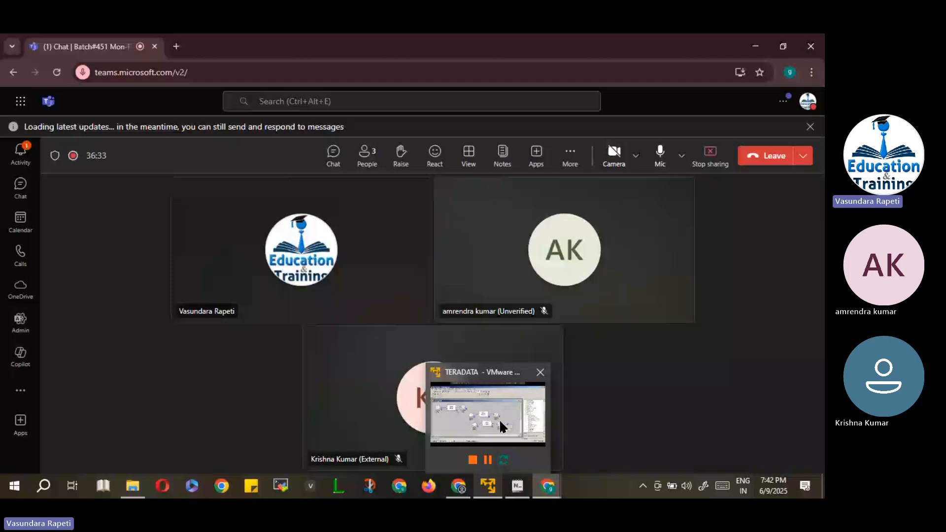
{"action": "left_click", "coordinate": [501, 421]}
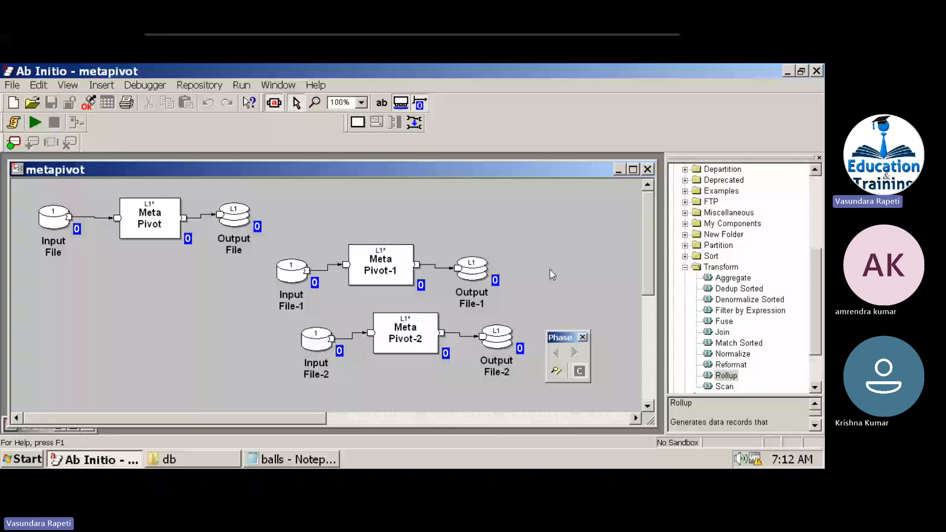
{"action": "left_click", "coordinate": [618, 170]}
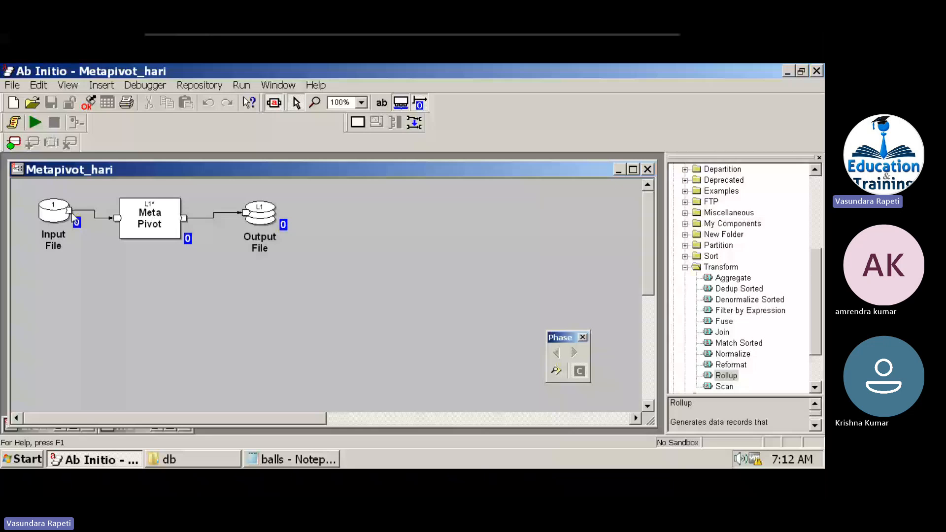
{"action": "double_click", "coordinate": [150, 218]}
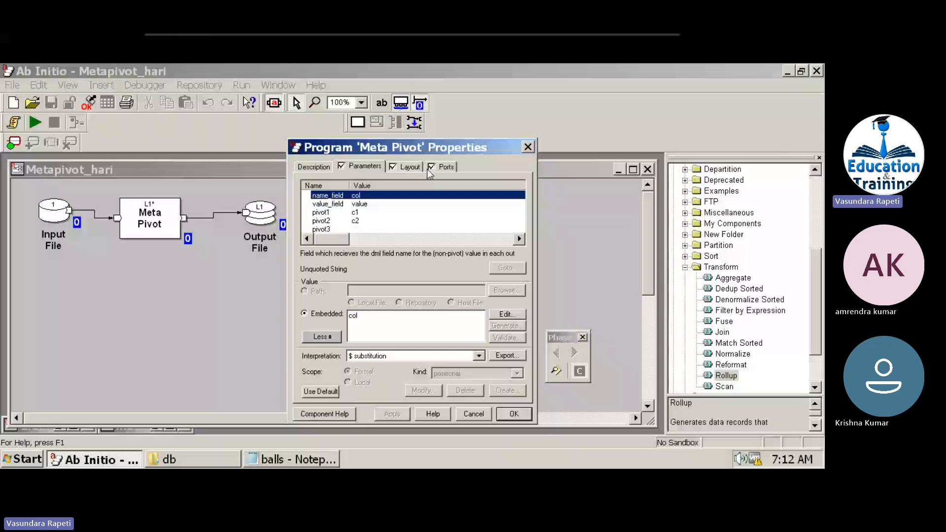
Check the network connections from the system tray.
{"action": "mouse_move", "coordinate": [501, 438]}
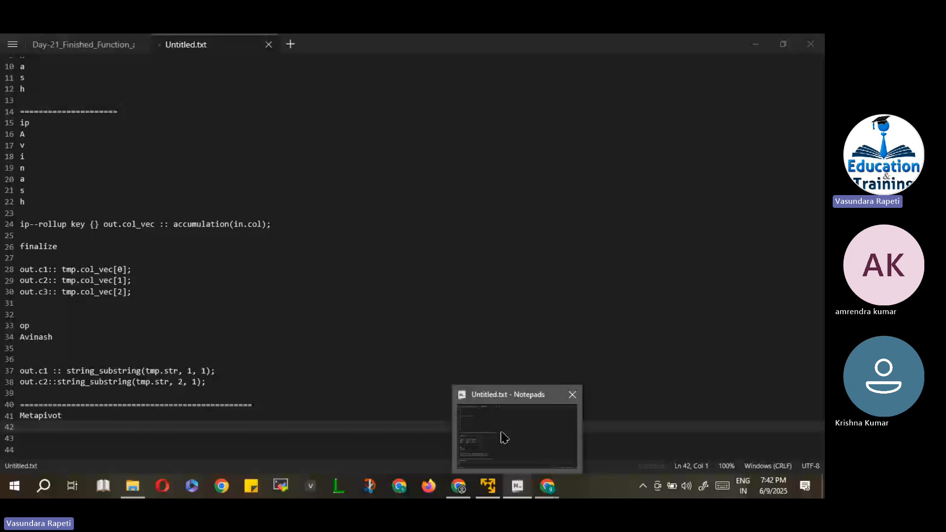
{"action": "left_click", "coordinate": [503, 438]}
{"action": "left_click", "coordinate": [643, 486]}
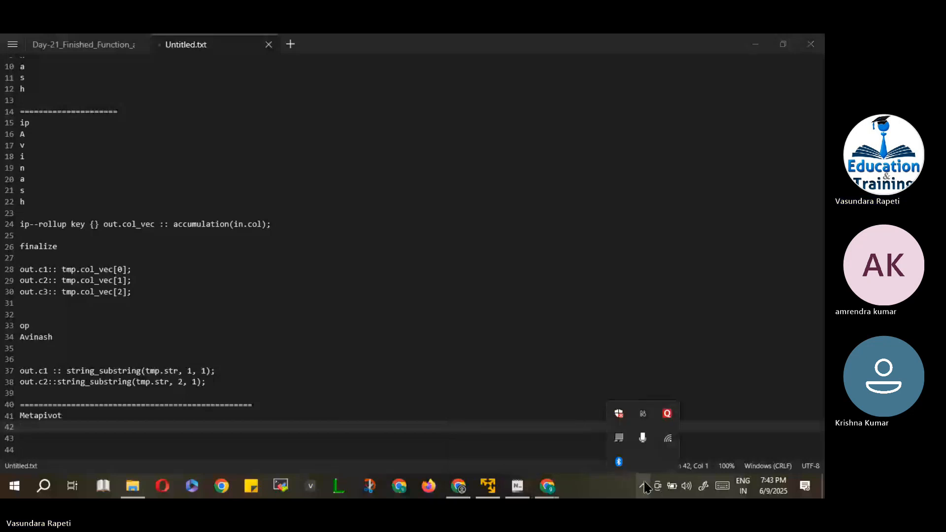
{"action": "left_click", "coordinate": [669, 438]}
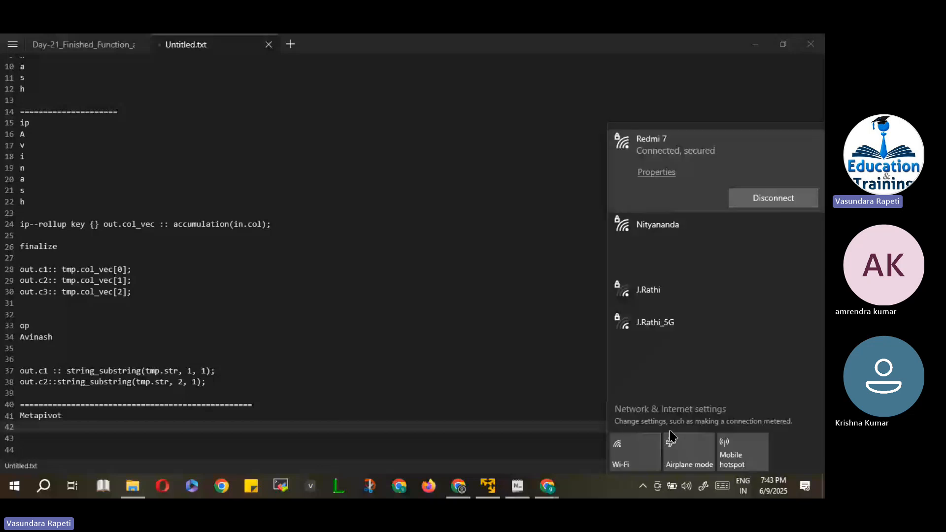
Under the Metapivot heading, type a 'c1 c2' header with rows 1, 2 and 3.
{"action": "left_click", "coordinate": [64, 430]}
{"action": "key", "text": "Return"}
{"action": "key", "text": "Return"}
{"action": "key", "text": "Return"}
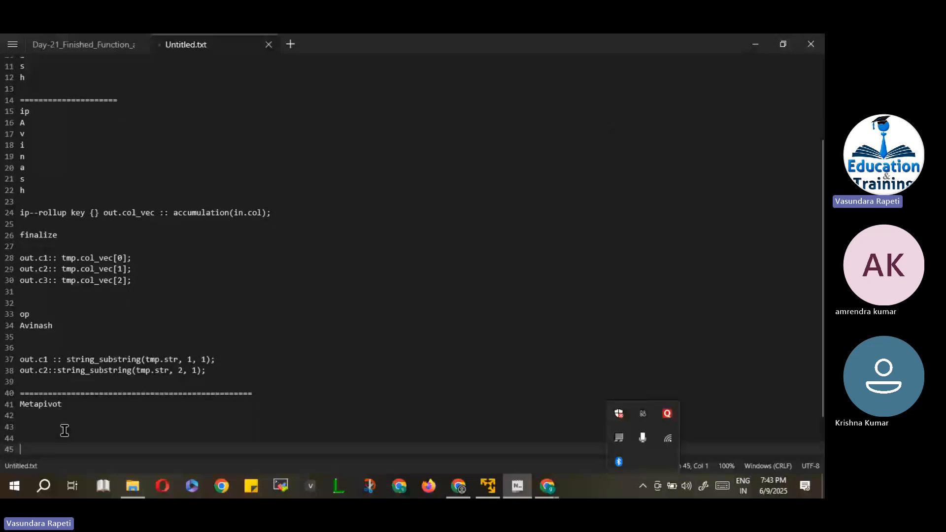
{"action": "left_click", "coordinate": [65, 430]}
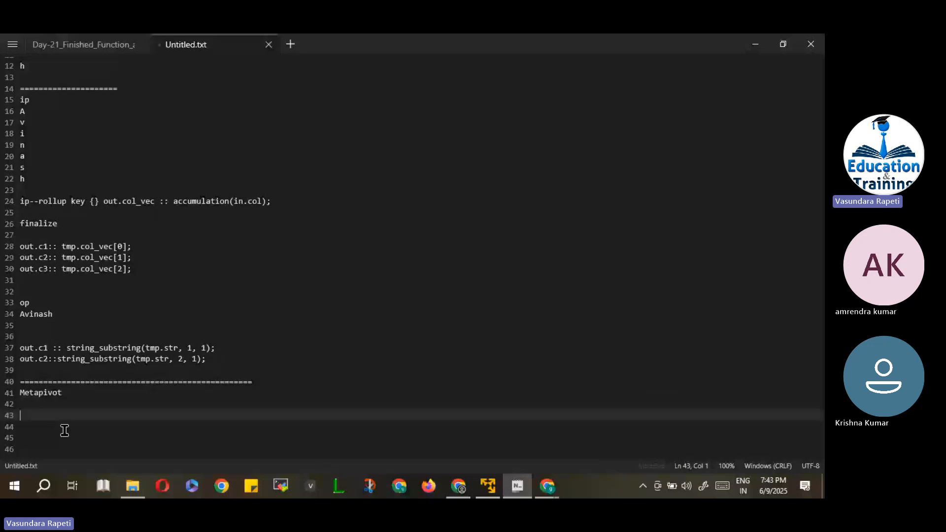
{"action": "type", "text": "c1 c2"}
{"action": "key", "text": "Return"}
{"action": "type", "text": "1"}
{"action": "key", "text": "Return"}
{"action": "type", "text": "2"}
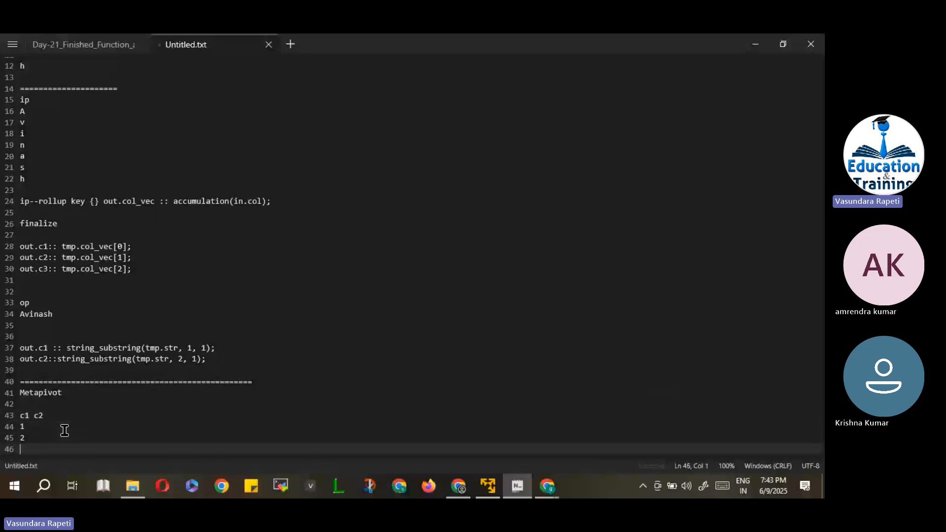
{"action": "key", "text": "Return"}
{"action": "type", "text": "3"}
Fill the c2 column with a, b and c beside rows 1, 2, 3.
{"action": "left_click", "coordinate": [65, 431]}
{"action": "type", "text": "a"}
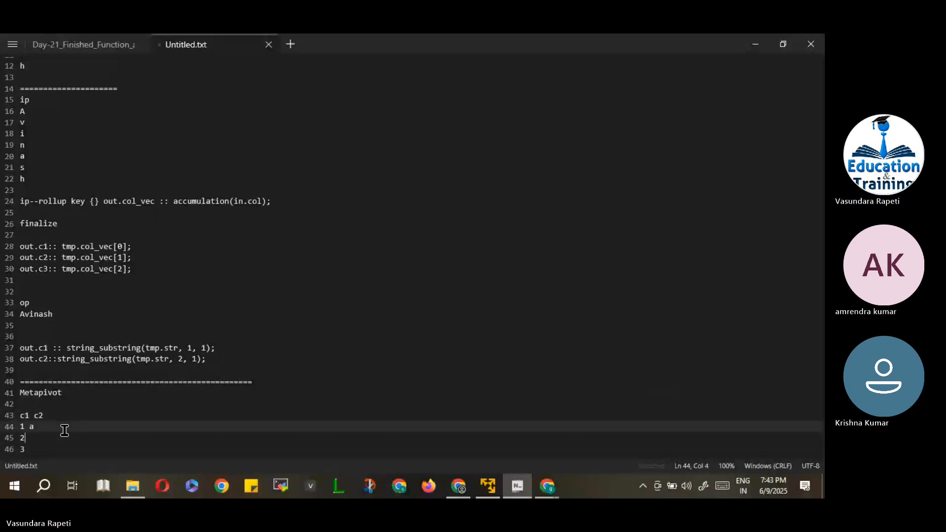
{"action": "key", "text": "Down"}
{"action": "type", "text": "b"}
{"action": "key", "text": "Down"}
{"action": "type", "text": "c"}
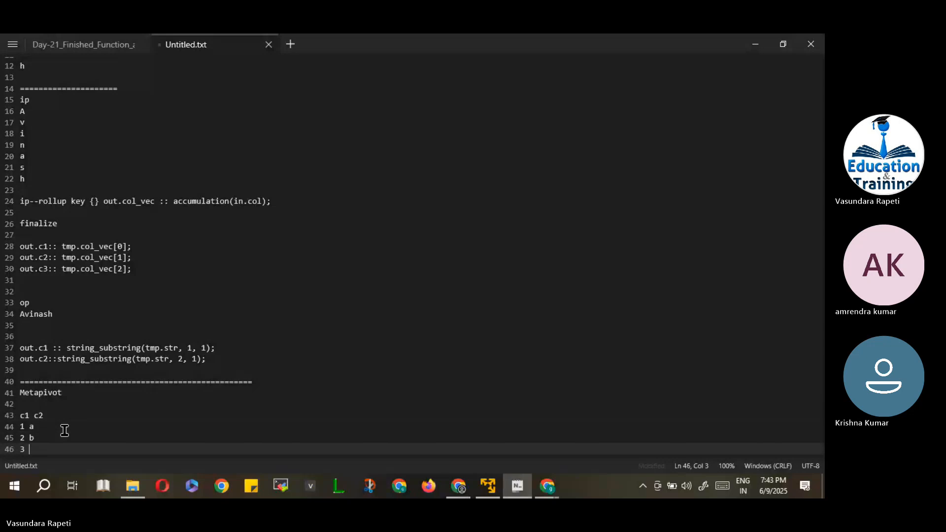
Add a 'c1' heading followed by the pivoted values 1 2 3 a b c.
{"action": "key", "text": "Return"}
{"action": "key", "text": "Return"}
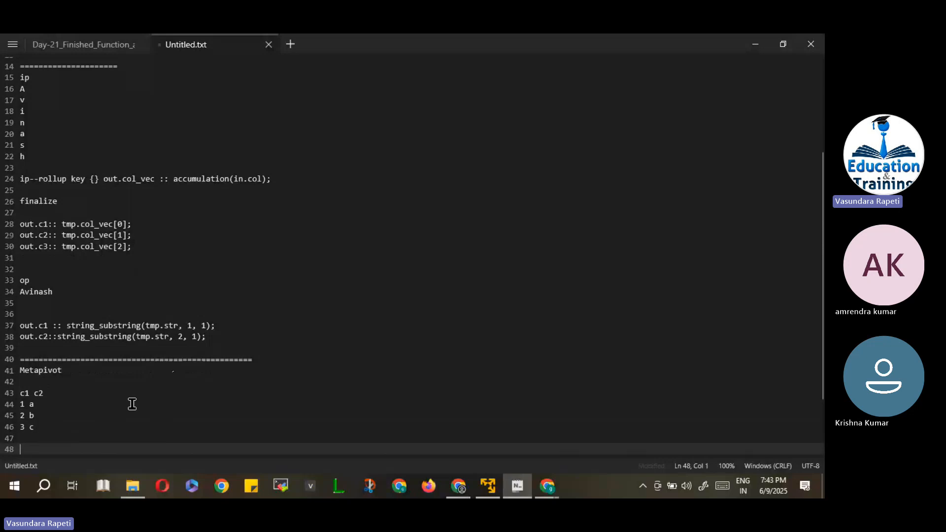
{"action": "type", "text": "c1"}
{"action": "key", "text": "Return"}
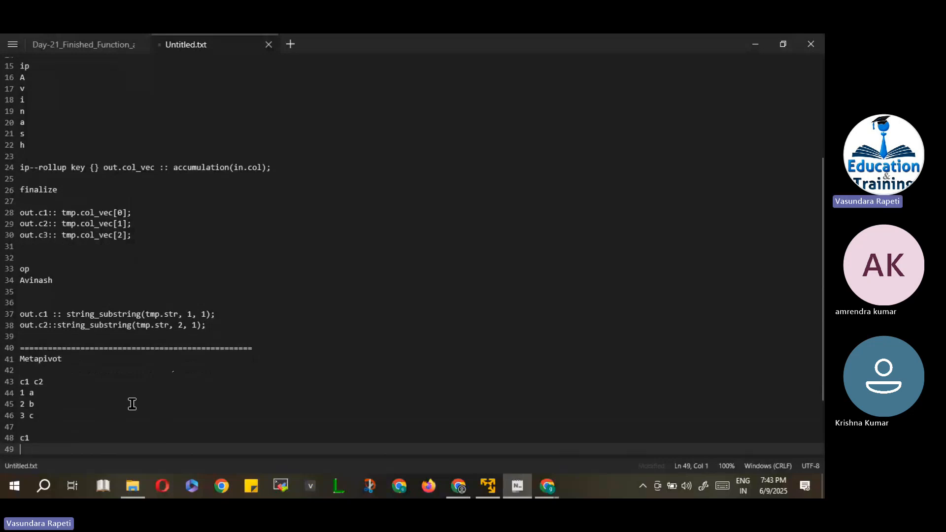
{"action": "type", "text": "1"}
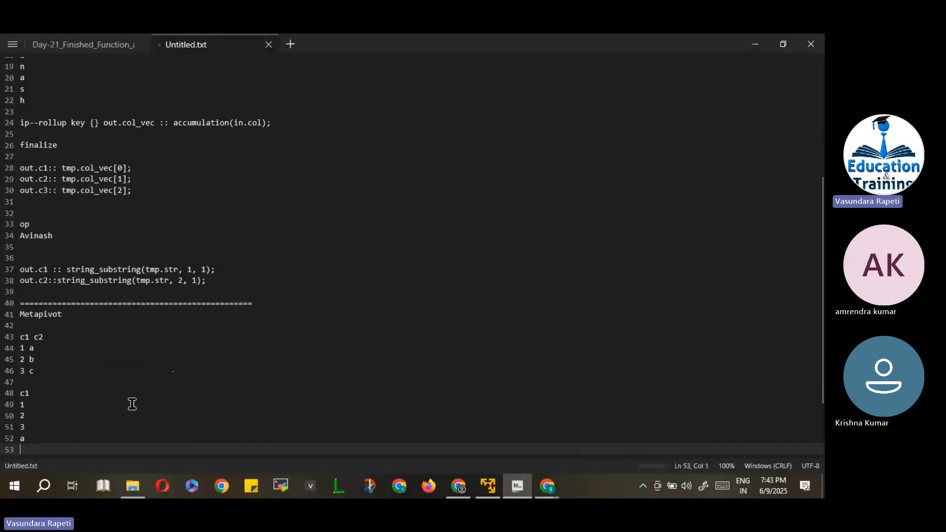
{"action": "type", "text": " 2 3 a b c"}
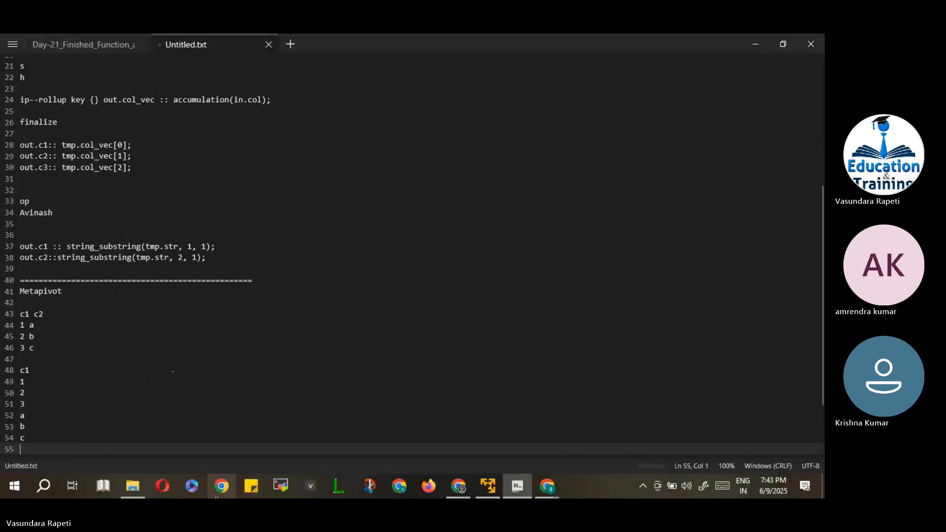
Expand a Wi-Fi network's connection details from the system tray.
{"action": "left_click", "coordinate": [643, 488]}
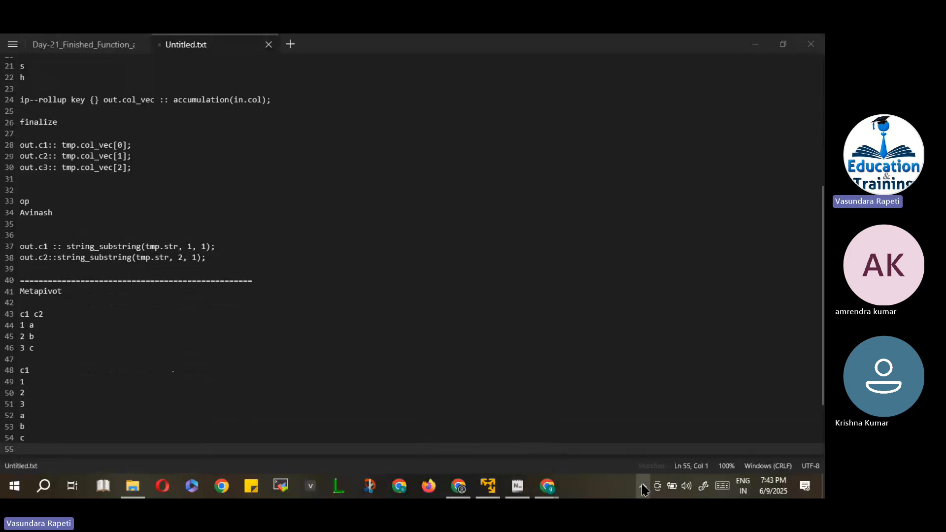
{"action": "left_click", "coordinate": [669, 440]}
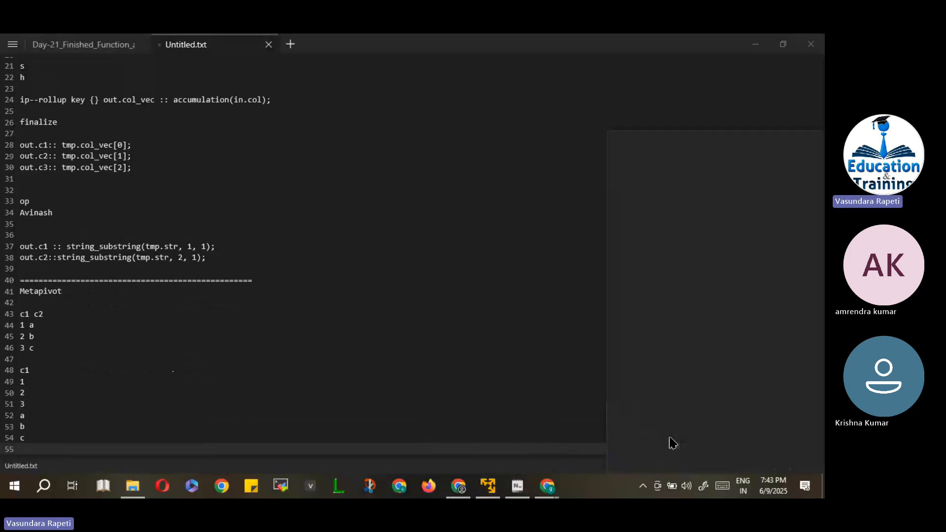
{"action": "left_click", "coordinate": [700, 228]}
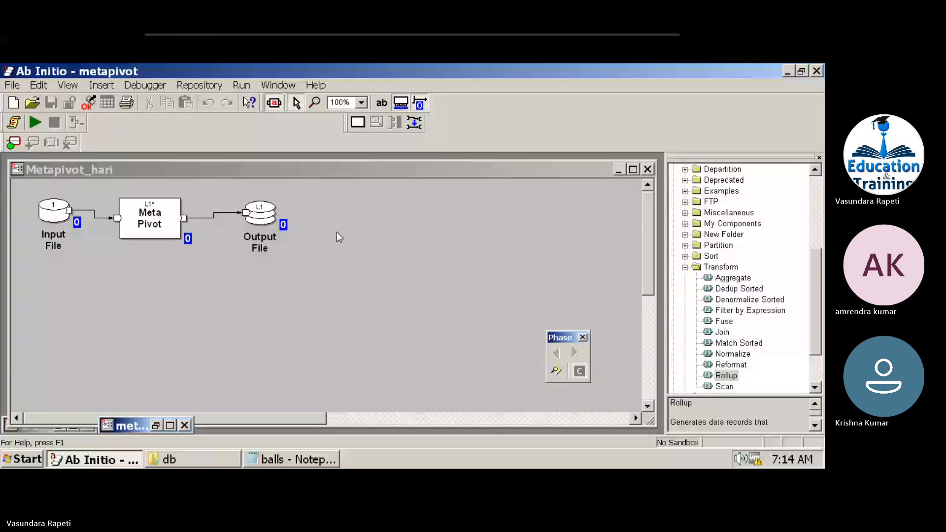
Minimize the remote Ab Initio session and stop screen sharing in the Teams meeting.
{"action": "left_click", "coordinate": [633, 40]}
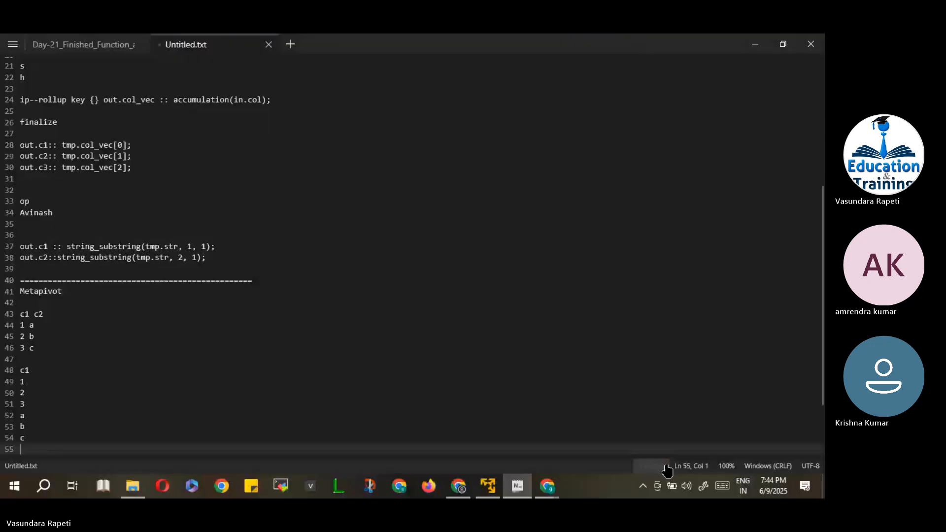
{"action": "left_click", "coordinate": [643, 486]}
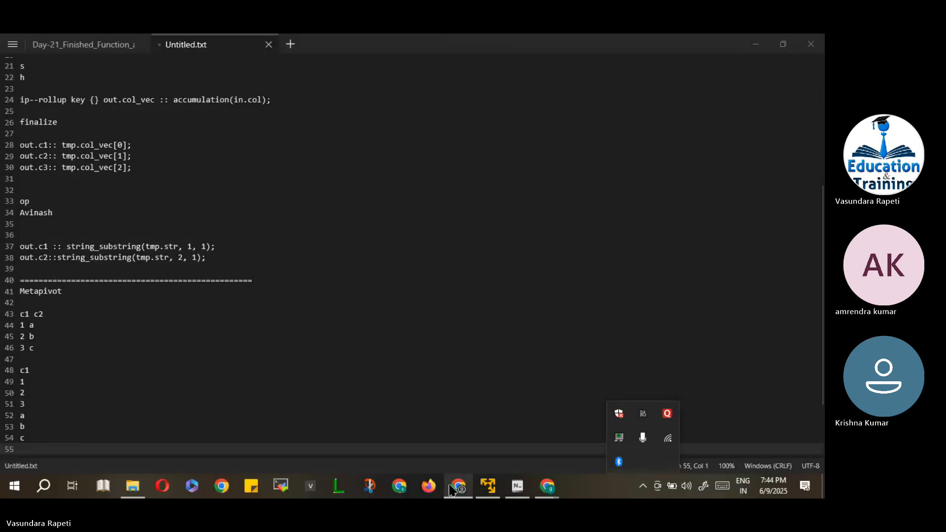
{"action": "left_click", "coordinate": [547, 487]}
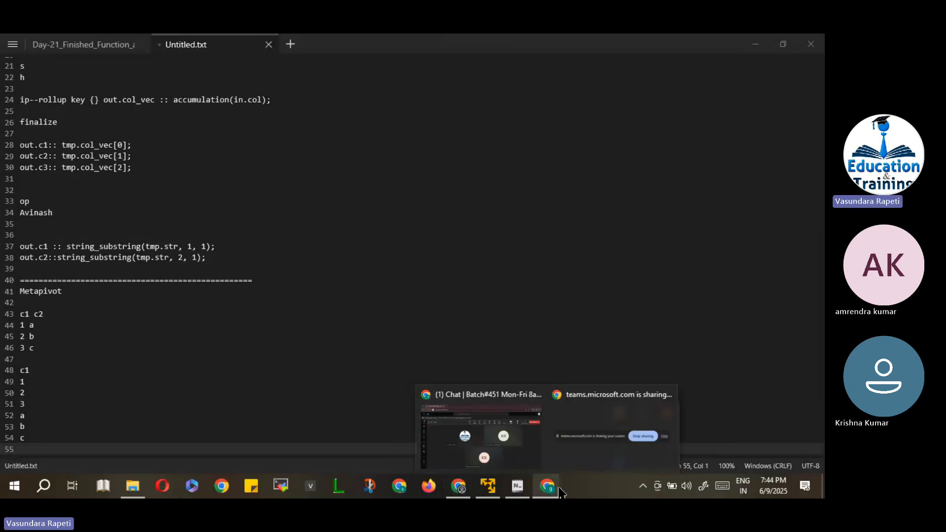
{"action": "left_click", "coordinate": [530, 448]}
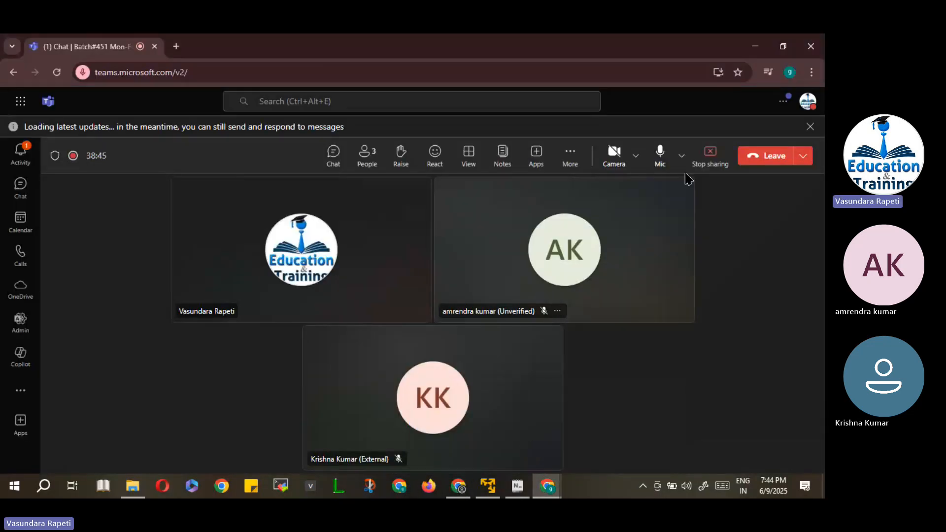
{"action": "left_click", "coordinate": [711, 154]}
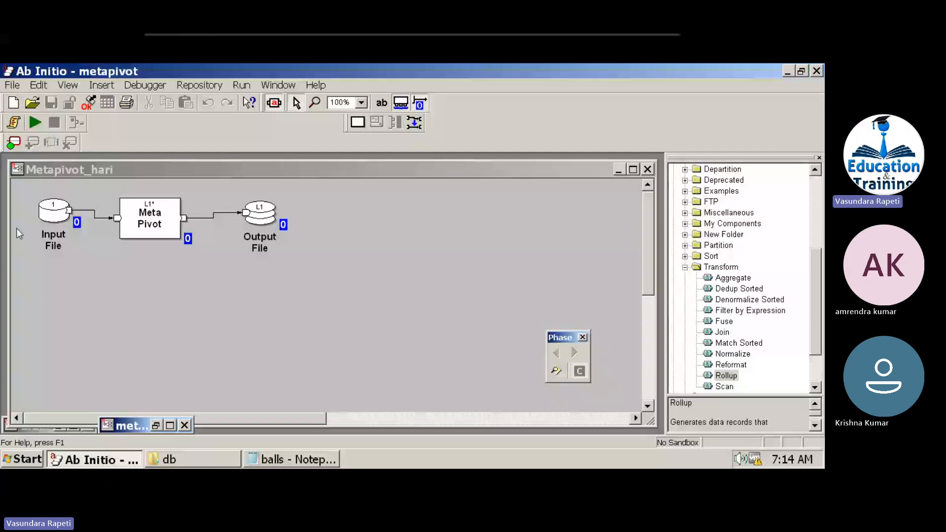
View the Input File's data records, then close the data dump.
{"action": "right_click", "coordinate": [47, 210]}
{"action": "left_click", "coordinate": [92, 362]}
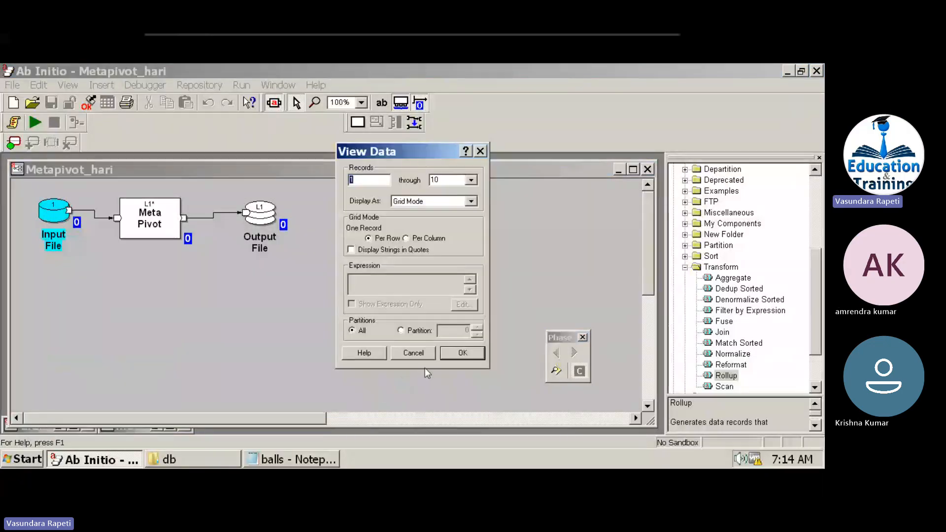
{"action": "left_click", "coordinate": [463, 350]}
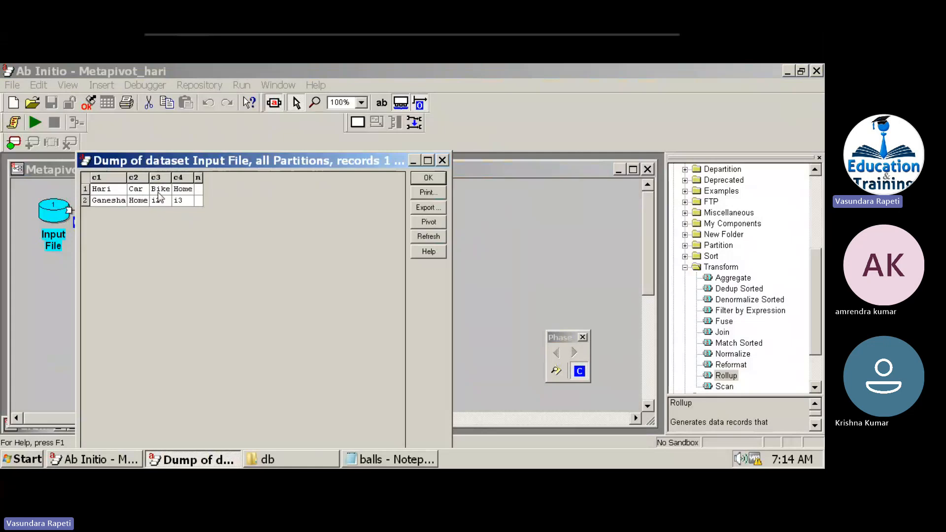
{"action": "left_click", "coordinate": [415, 178]}
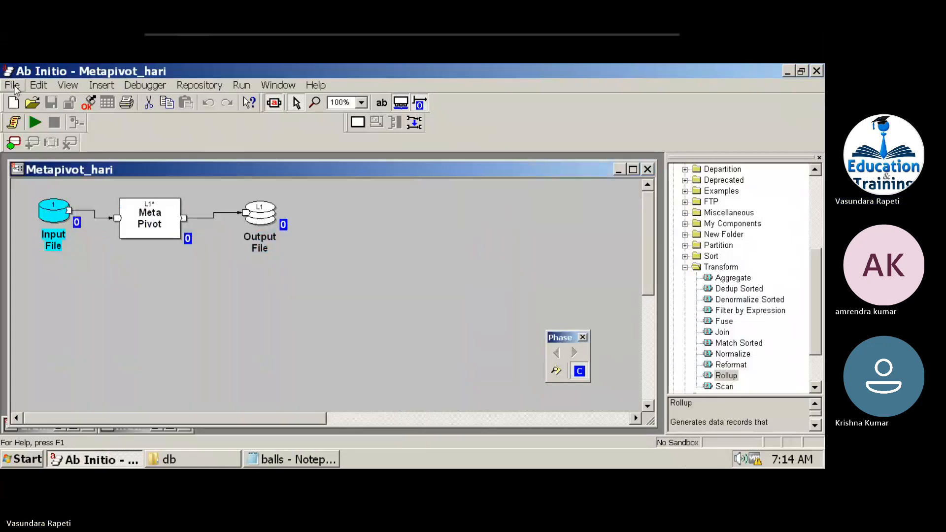
Open the recent metapivot graph from C:\AbInitio\temp.
{"action": "left_click", "coordinate": [5, 75]}
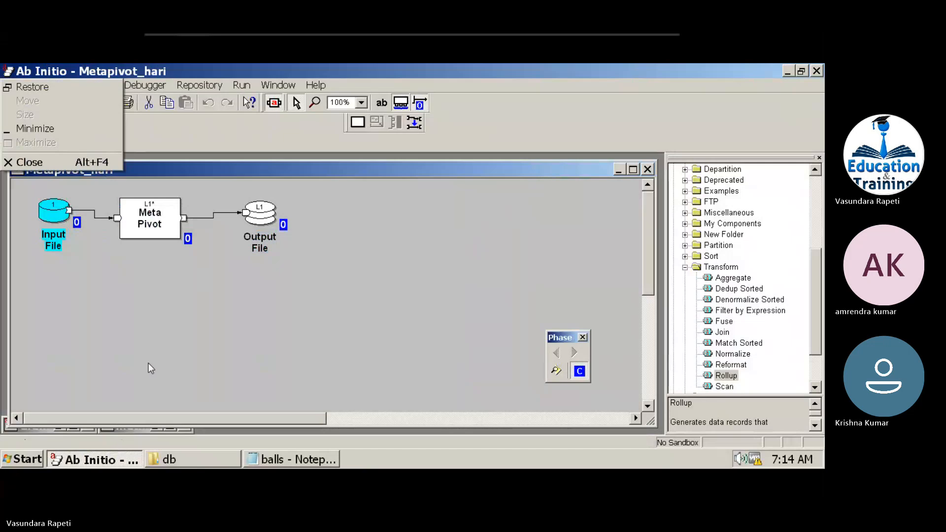
{"action": "left_click", "coordinate": [103, 328]}
{"action": "left_click", "coordinate": [12, 83]}
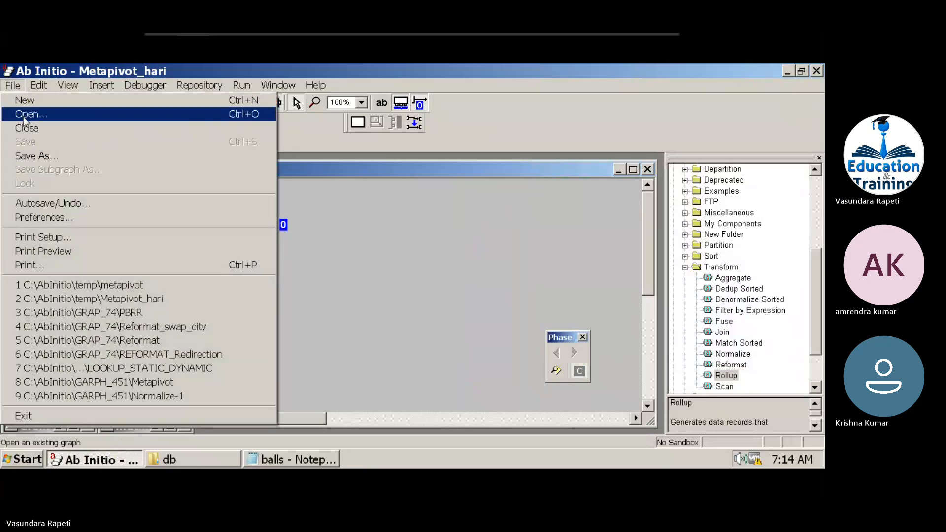
{"action": "left_click", "coordinate": [111, 288]}
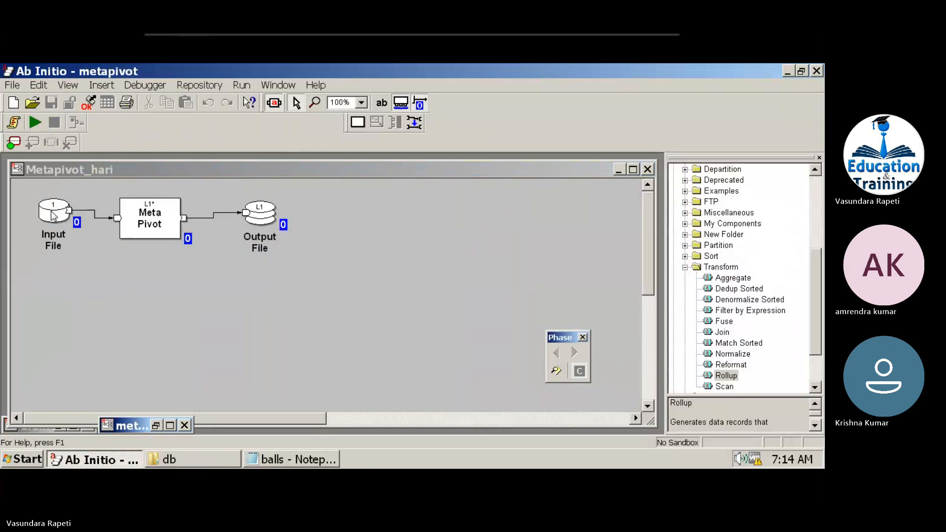
Browse the temp folder and open the personal Metapivot graph copy, Metapivot_hari.
{"action": "left_click", "coordinate": [13, 86]}
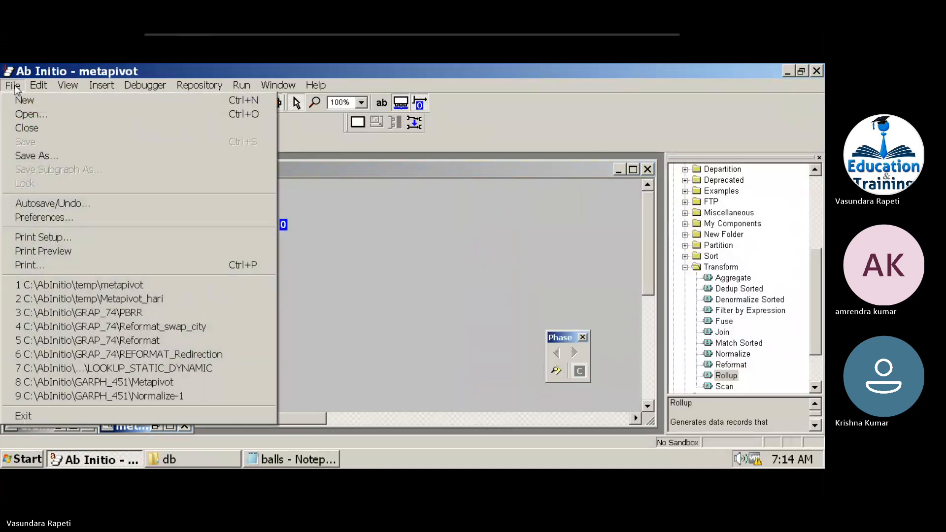
{"action": "left_click", "coordinate": [27, 112]}
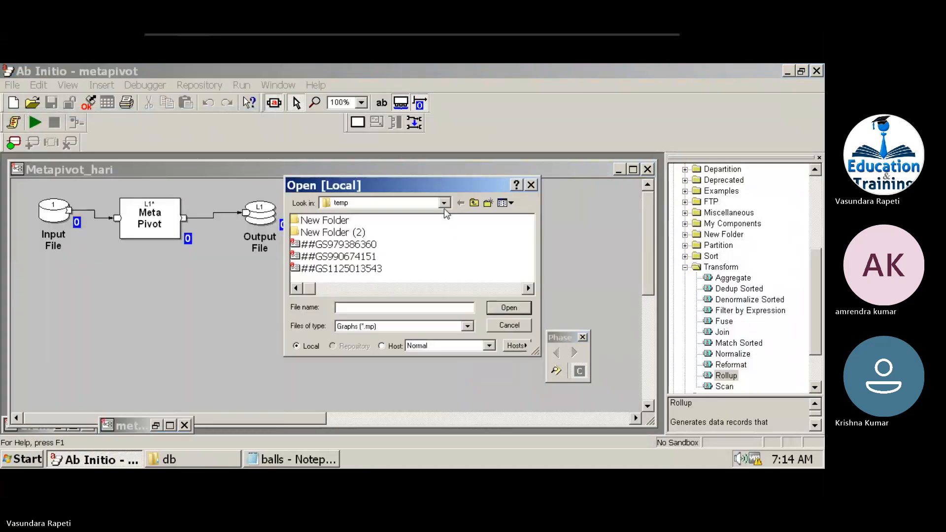
{"action": "left_click", "coordinate": [319, 258]}
{"action": "key", "text": "m"}
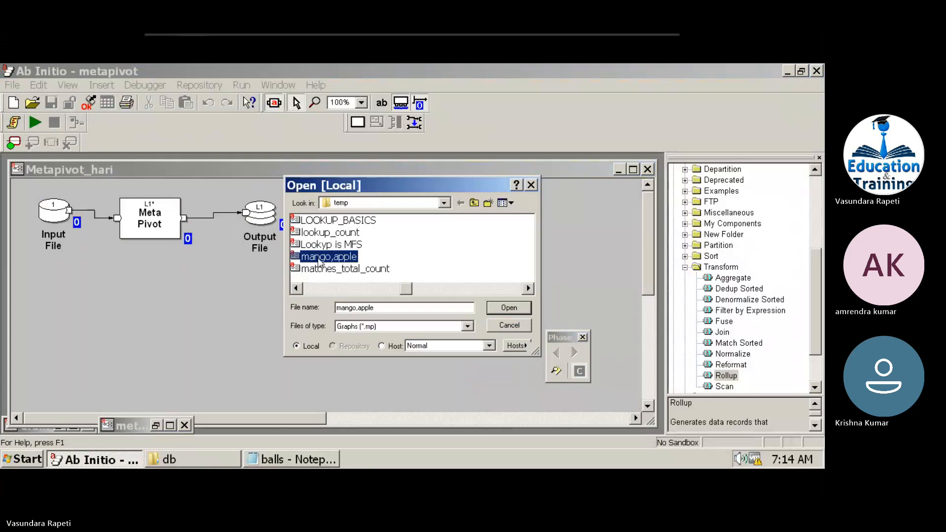
{"action": "key", "text": "i"}
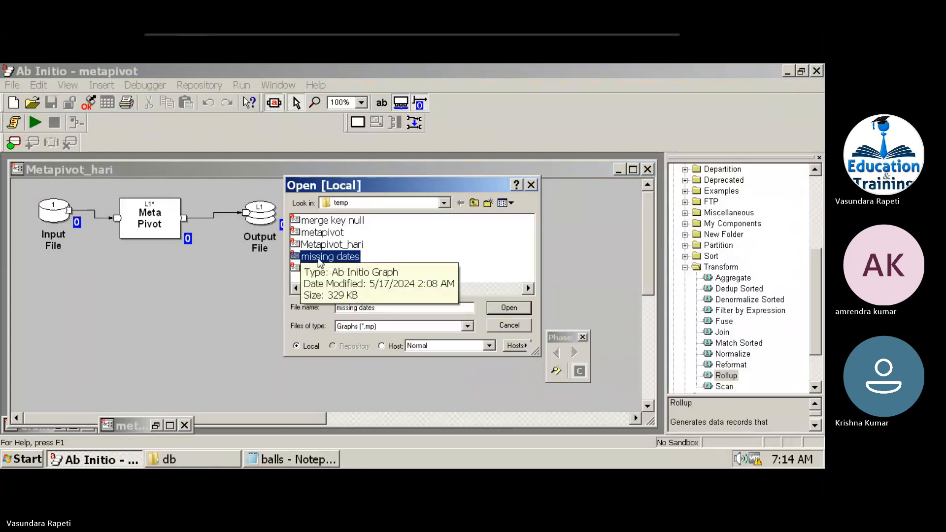
{"action": "key", "text": "Right"}
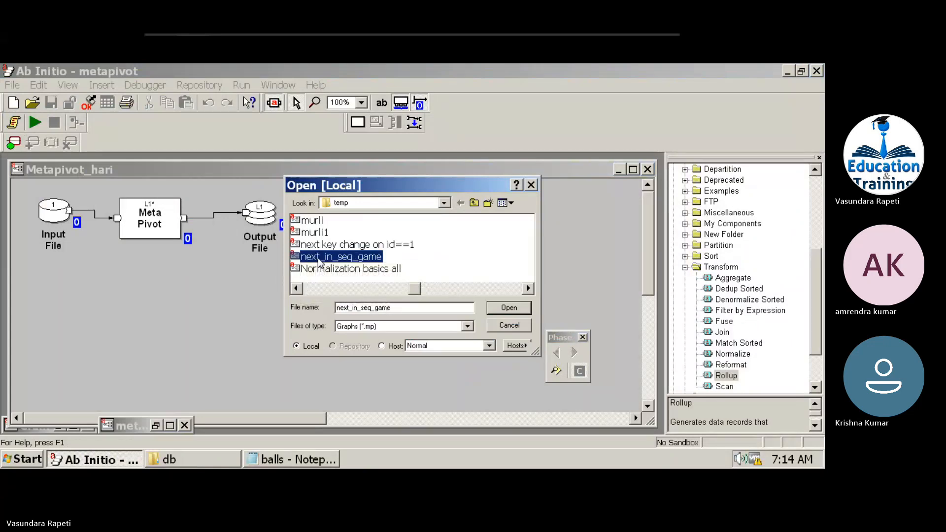
{"action": "left_click", "coordinate": [318, 290]}
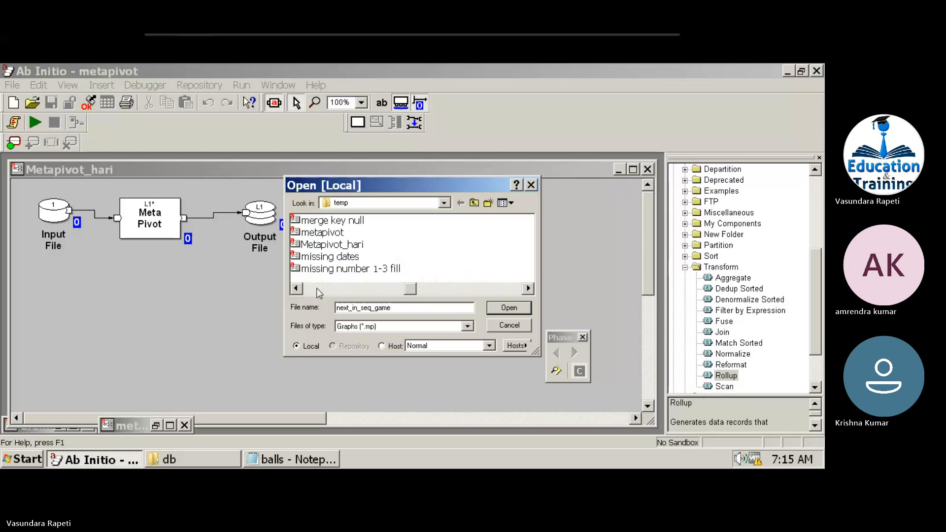
{"action": "double_click", "coordinate": [326, 245]}
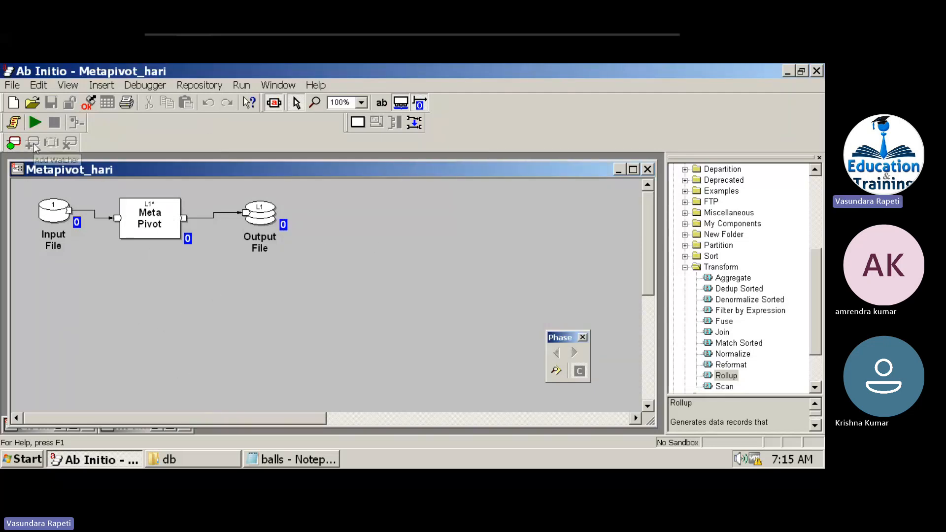
{"action": "left_click", "coordinate": [12, 86]}
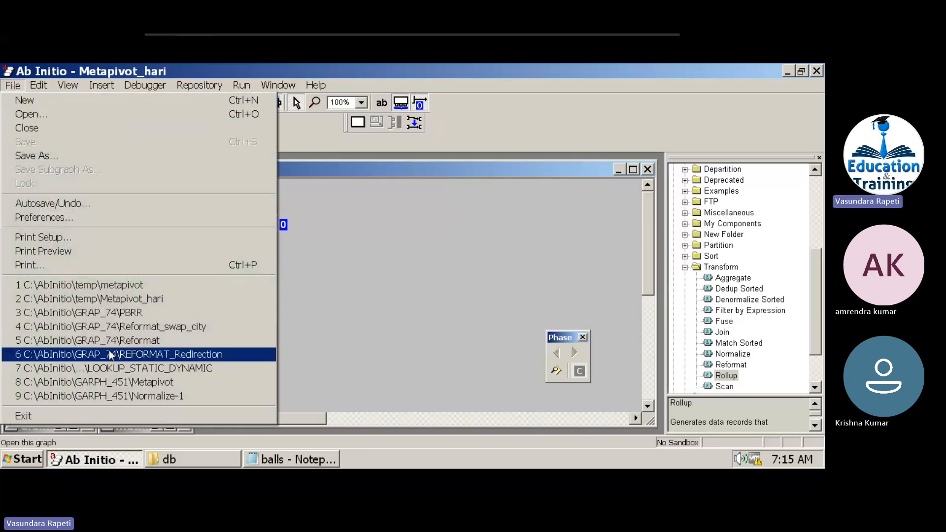
{"action": "left_click", "coordinate": [117, 383]}
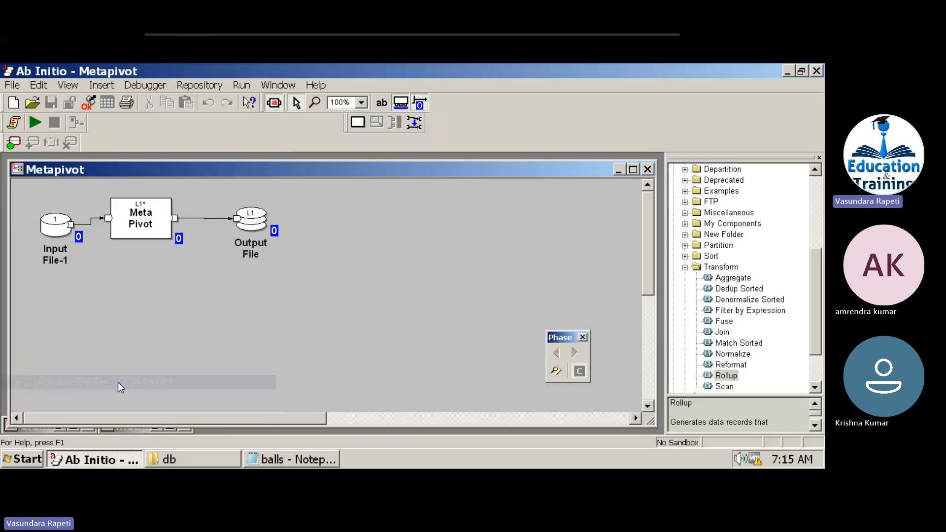
{"action": "right_click", "coordinate": [59, 232]}
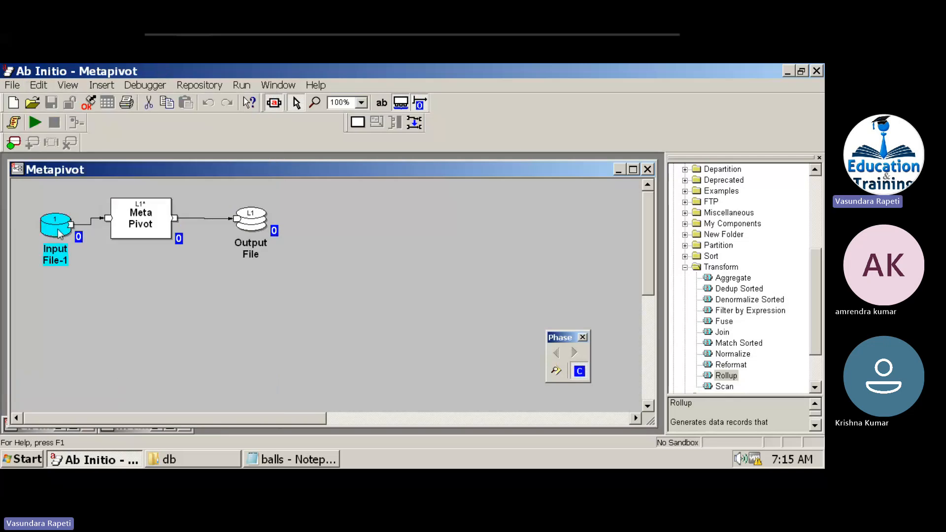
{"action": "left_click", "coordinate": [94, 381]}
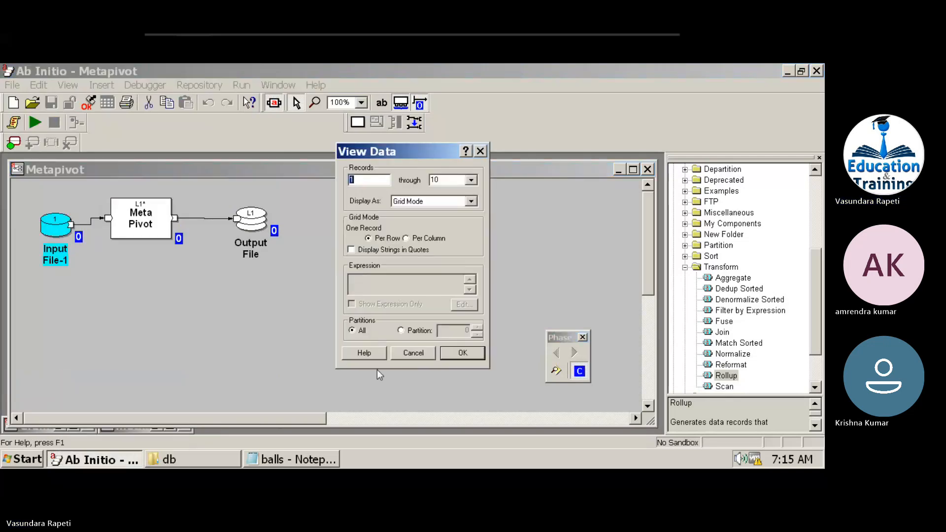
{"action": "left_click", "coordinate": [454, 353]}
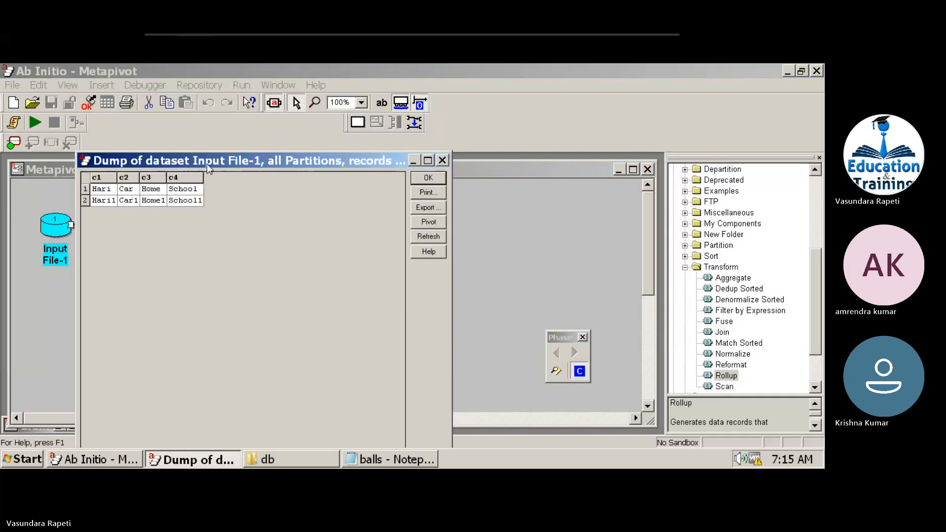
{"action": "left_click_drag", "start_coordinate": [217, 162], "coordinate": [146, 268]}
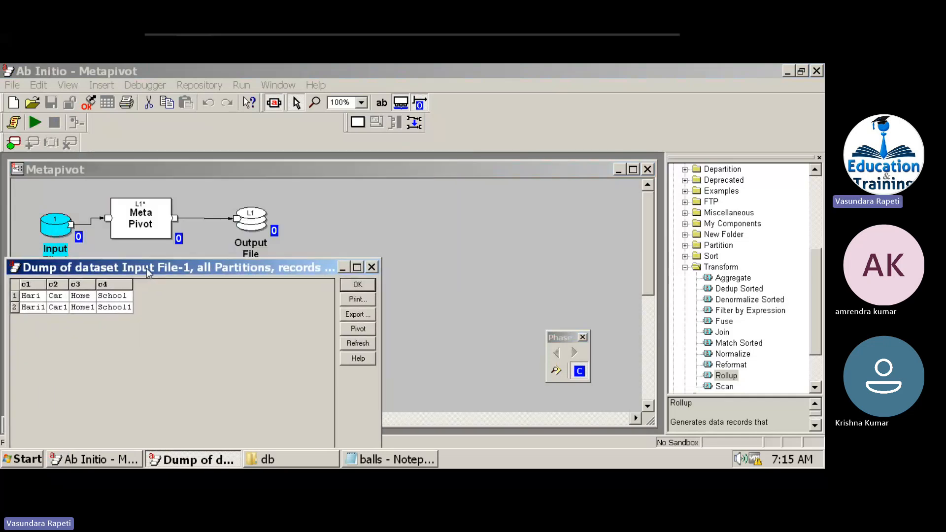
{"action": "right_click", "coordinate": [252, 219]}
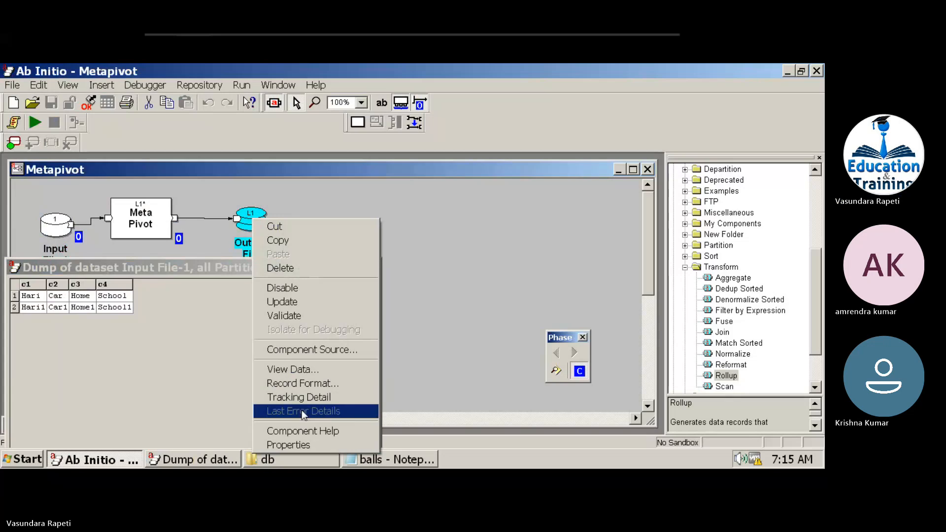
{"action": "left_click", "coordinate": [313, 375]}
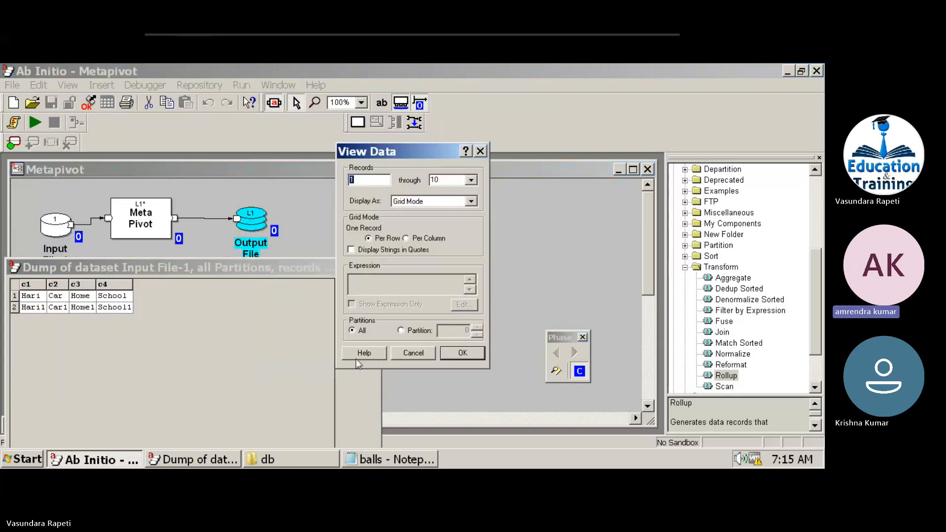
{"action": "left_click", "coordinate": [463, 352]}
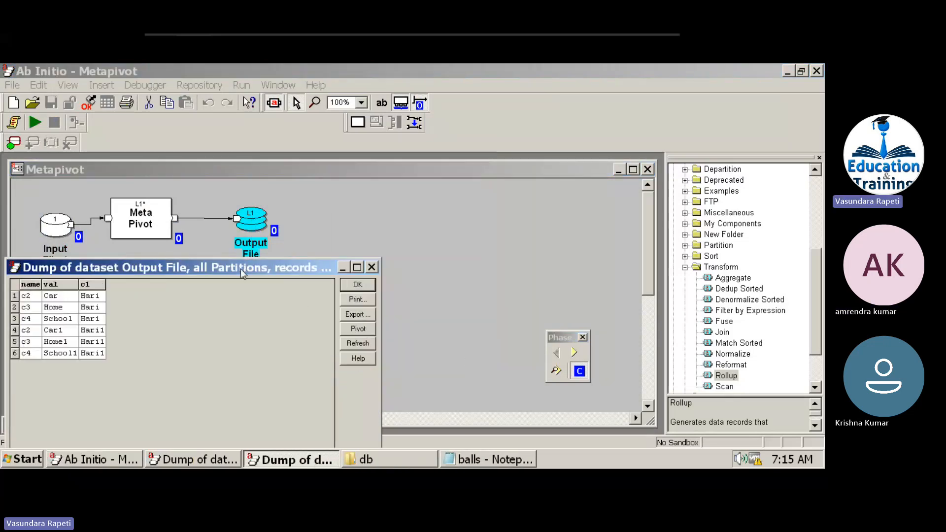
{"action": "left_click_drag", "start_coordinate": [240, 268], "coordinate": [480, 203]}
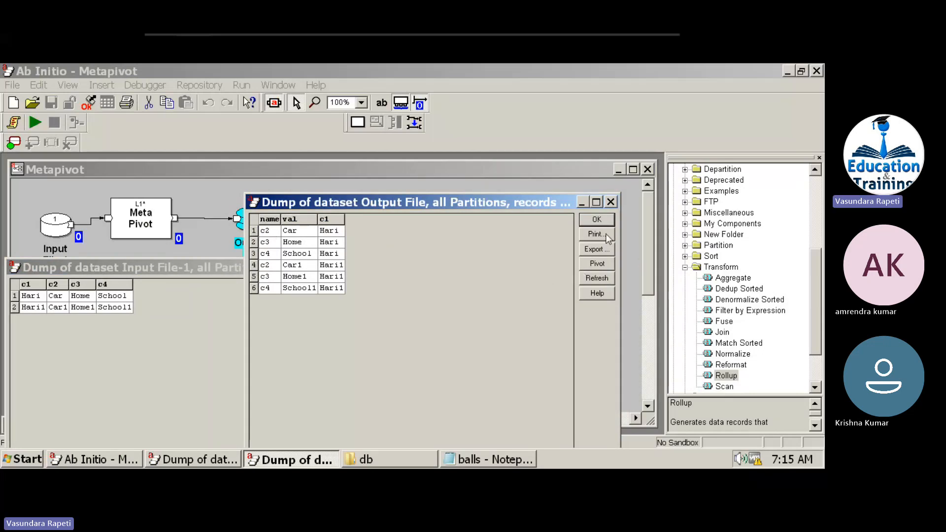
{"action": "left_click", "coordinate": [596, 222]}
{"action": "left_click", "coordinate": [359, 285]}
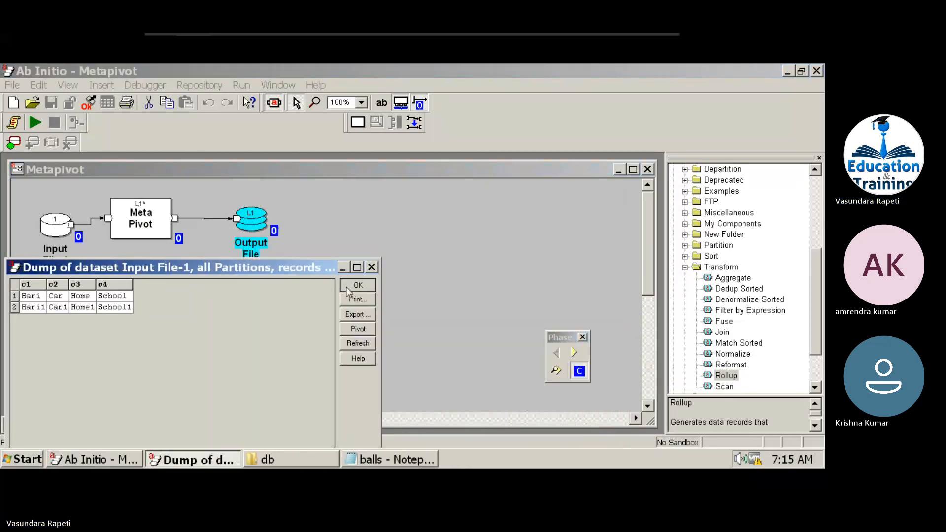
Close the open Metapivot graphs and reopen the personal Metapivot graph from temp.
{"action": "left_click", "coordinate": [648, 169]}
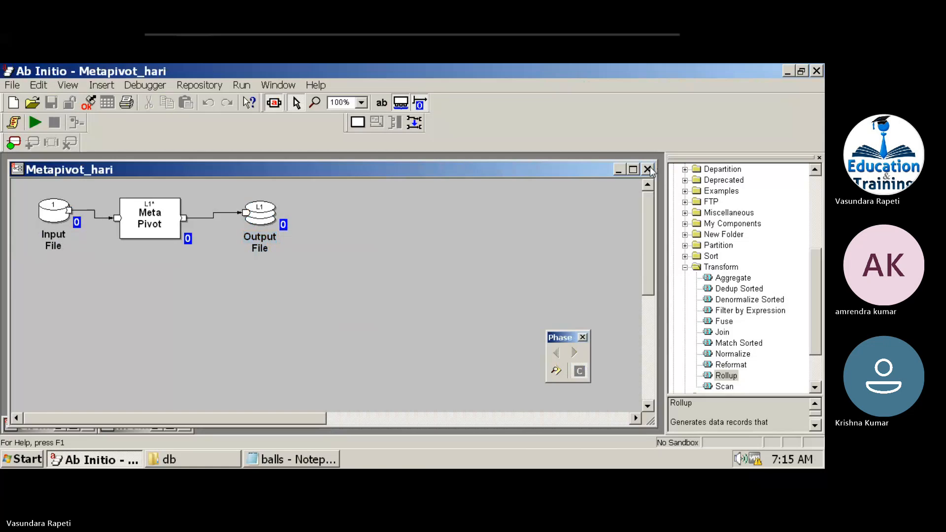
{"action": "left_click", "coordinate": [648, 169]}
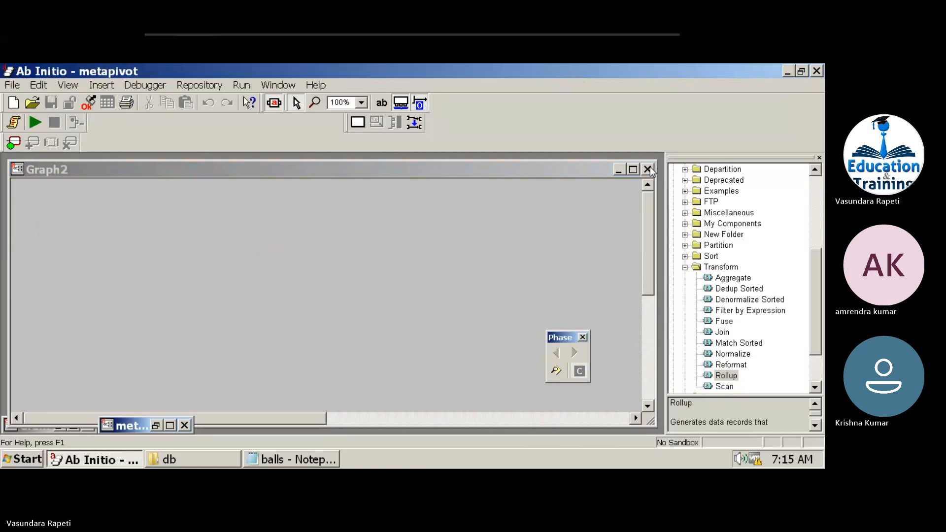
{"action": "left_click", "coordinate": [184, 425]}
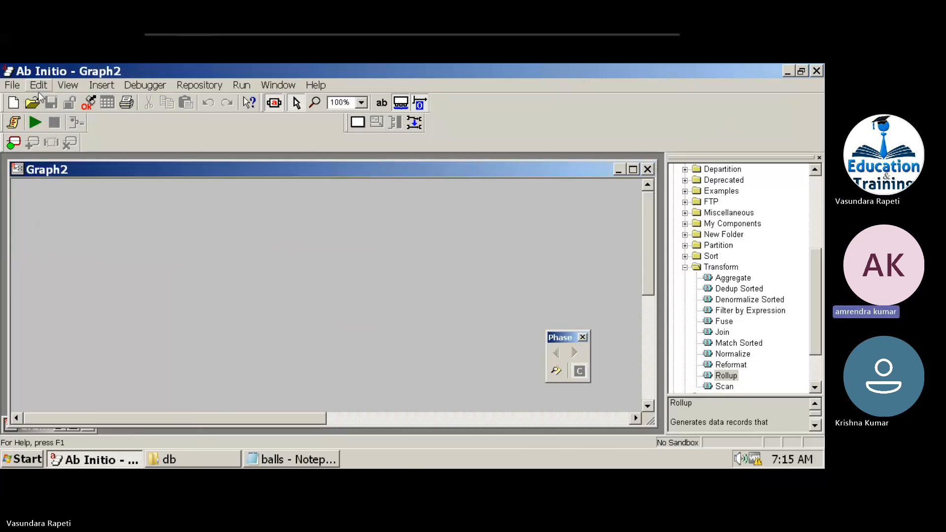
{"action": "left_click", "coordinate": [12, 85]}
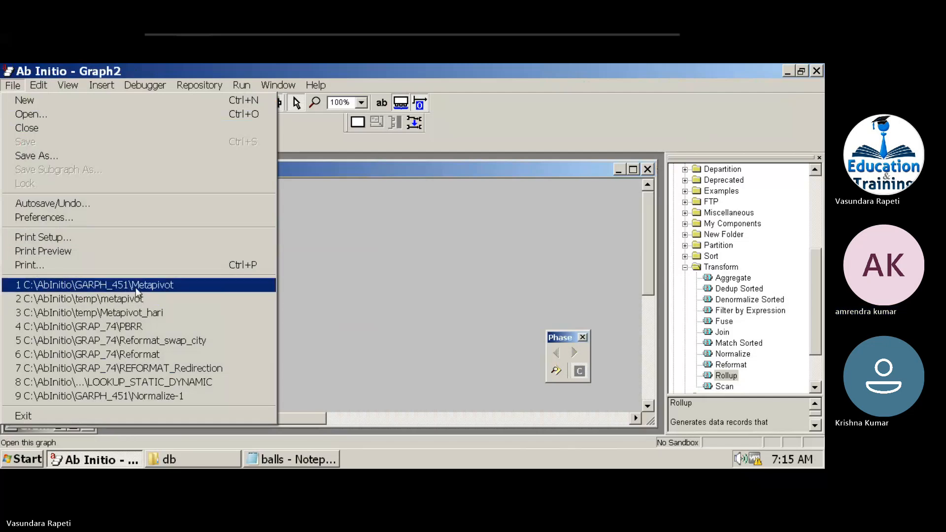
{"action": "left_click", "coordinate": [131, 314]}
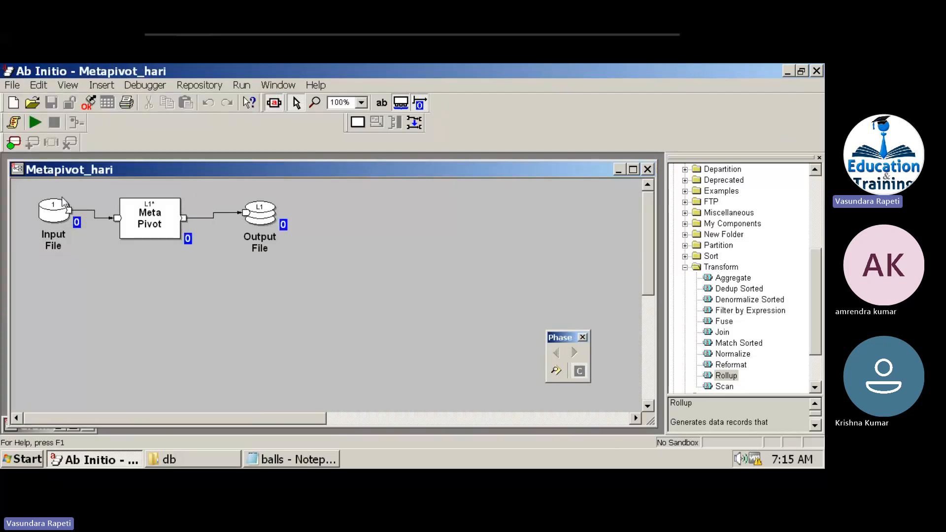
Inspect the Meta Pivot out-port record format with its col and value fields.
{"action": "double_click", "coordinate": [139, 223]}
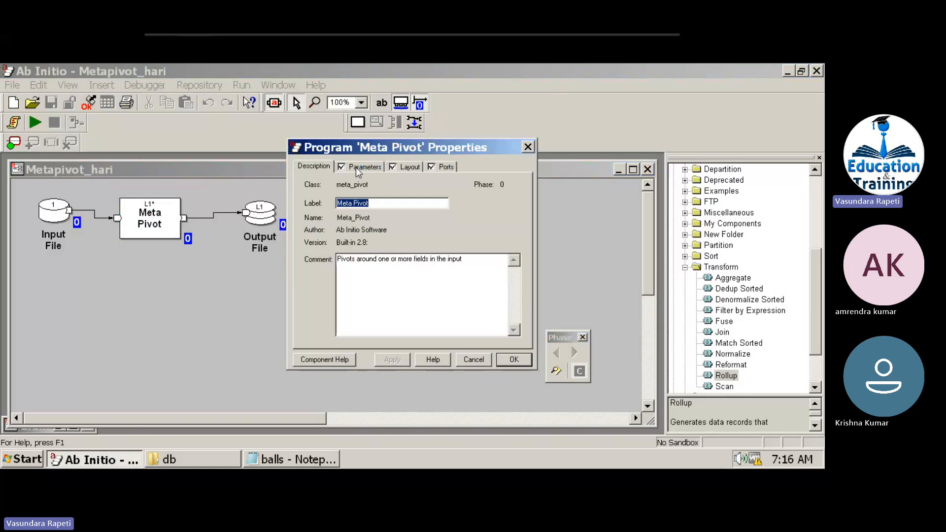
{"action": "left_click", "coordinate": [445, 167]}
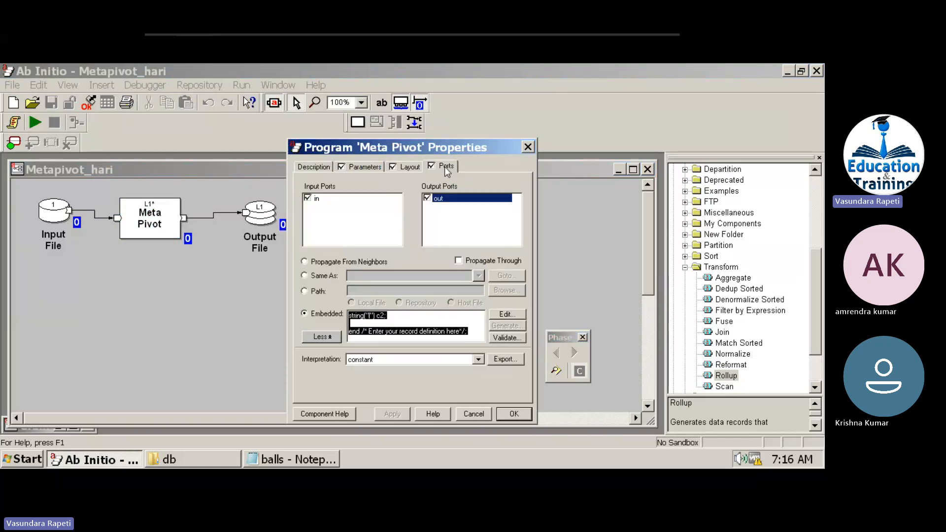
{"action": "left_click", "coordinate": [407, 316]}
{"action": "key", "text": "Up"}
{"action": "key", "text": "Up"}
{"action": "key", "text": "Up"}
{"action": "key", "text": "Up"}
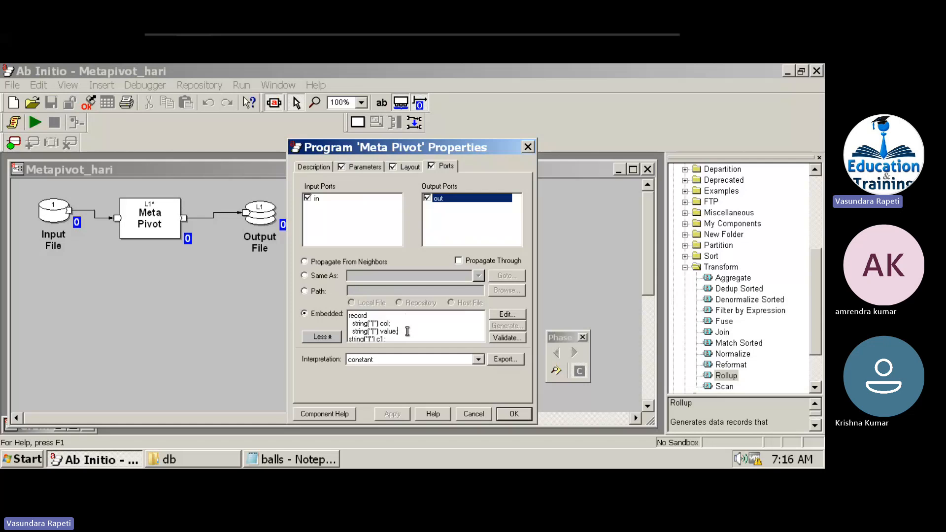
{"action": "left_click_drag", "start_coordinate": [399, 332], "coordinate": [335, 312]}
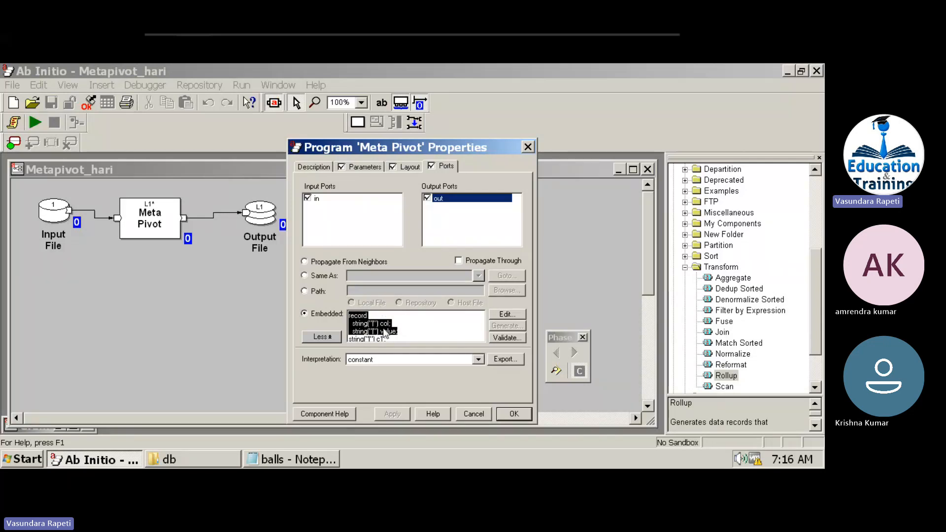
Check pivot1 is c1 and pivot2 is c2 in Parameters, then close the properties.
{"action": "left_click", "coordinate": [363, 168]}
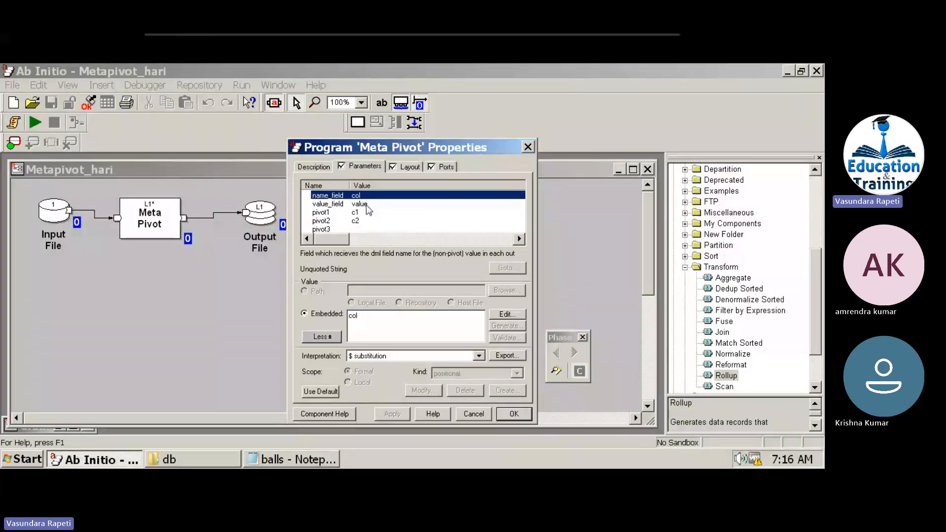
{"action": "left_click", "coordinate": [356, 213]}
{"action": "left_click", "coordinate": [358, 221]}
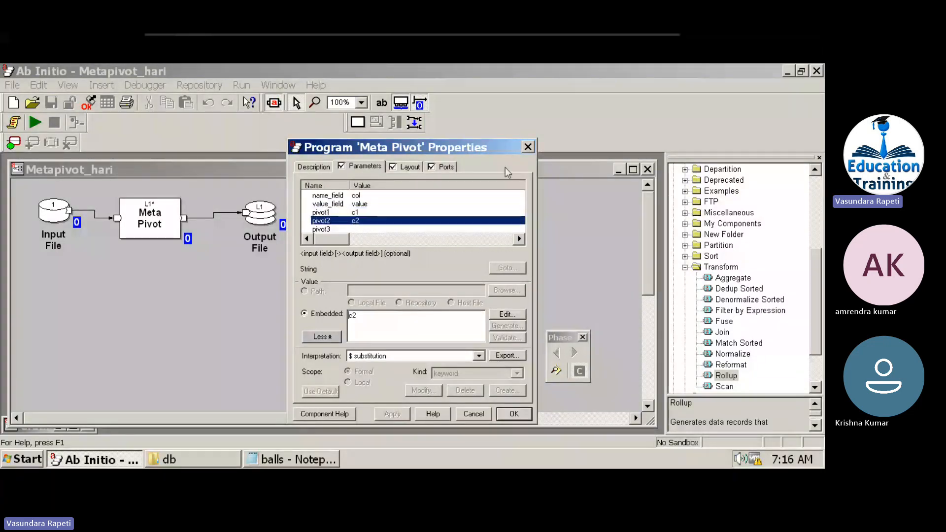
{"action": "left_click", "coordinate": [528, 148]}
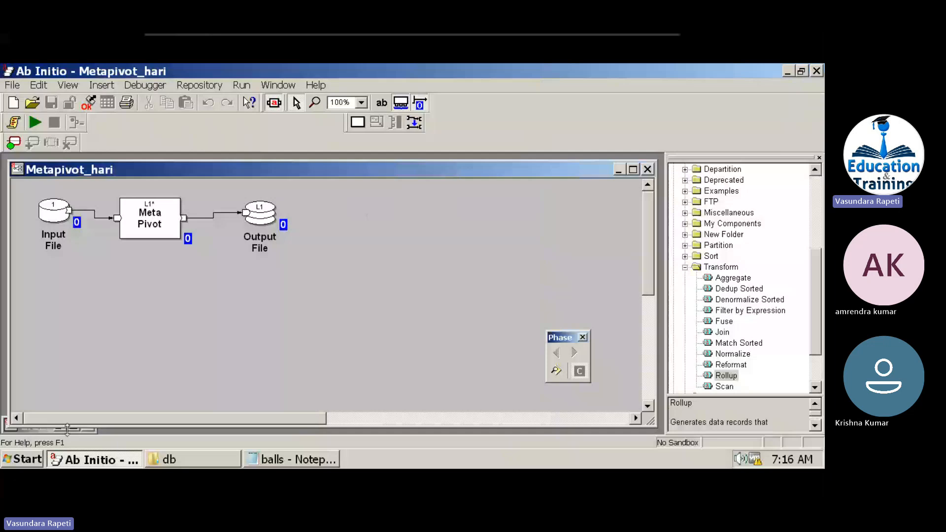
Navigate Explorer from C:\AbInitio into the SANDBOX_451\db folder.
{"action": "left_click", "coordinate": [167, 460]}
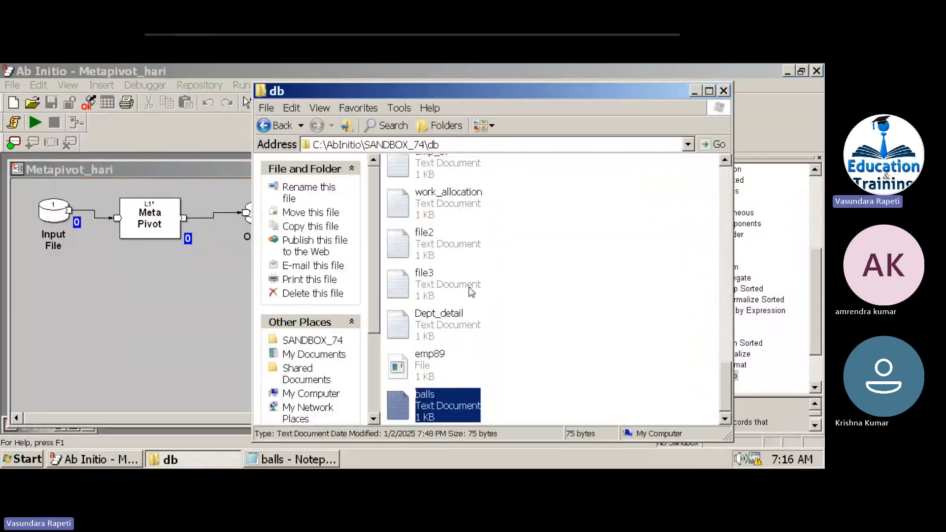
{"action": "left_click", "coordinate": [275, 133]}
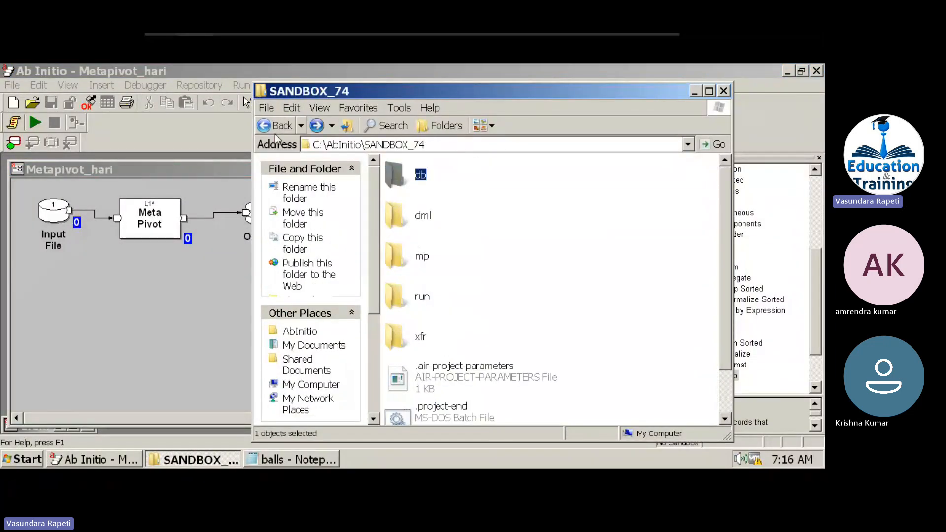
{"action": "left_click", "coordinate": [285, 127]}
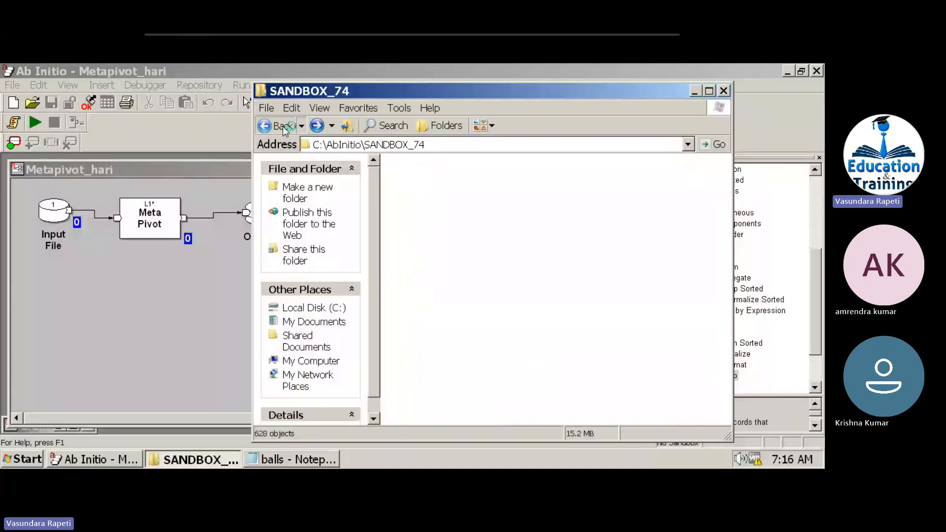
{"action": "left_click", "coordinate": [430, 260]}
{"action": "key", "text": "s"}
{"action": "key", "text": "Down"}
{"action": "key", "text": "Down"}
{"action": "key", "text": "Down"}
{"action": "key", "text": "Down"}
{"action": "key", "text": "Down"}
{"action": "key", "text": "Down"}
{"action": "key", "text": "Down"}
{"action": "key", "text": "Down"}
{"action": "key", "text": "Down"}
{"action": "key", "text": "Down"}
{"action": "key", "text": "Down"}
{"action": "key", "text": "Down"}
{"action": "key", "text": "Down"}
{"action": "key", "text": "Down"}
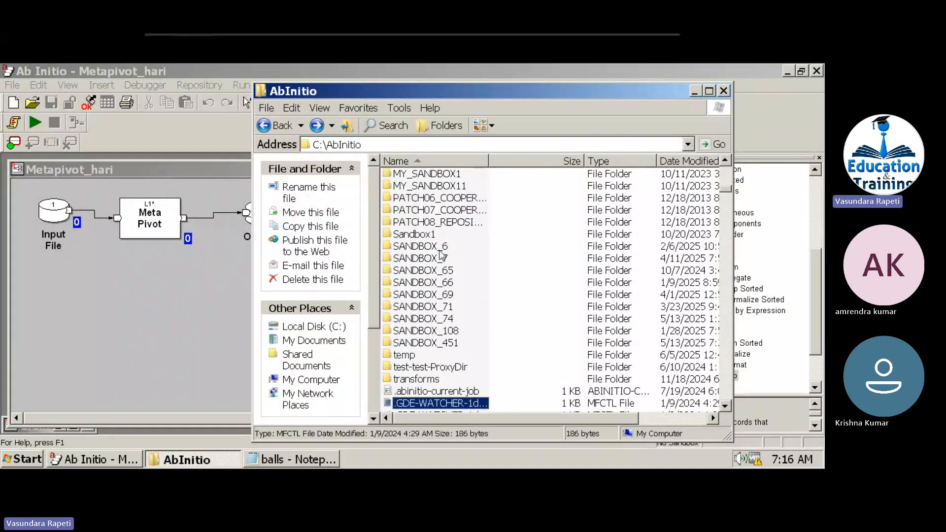
{"action": "double_click", "coordinate": [445, 344]}
{"action": "double_click", "coordinate": [398, 180]}
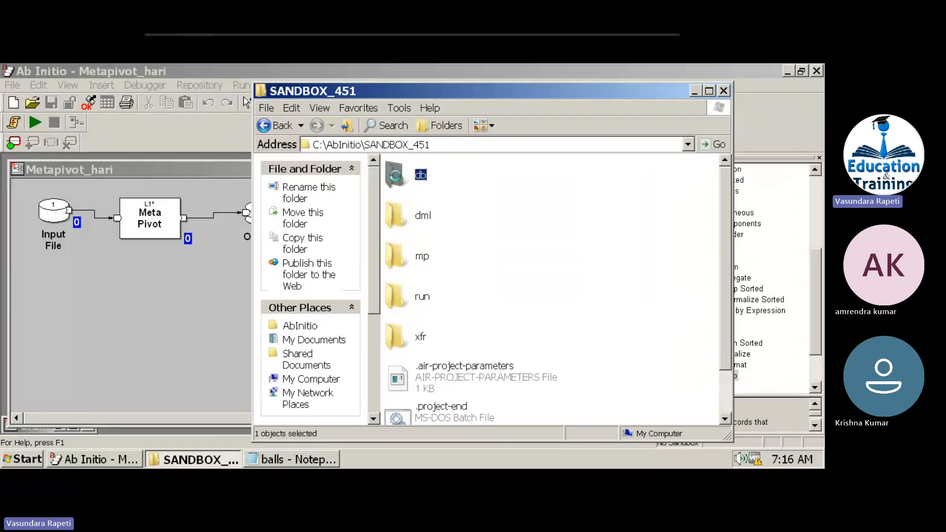
Create a new text document named m1 in db and open it.
{"action": "right_click", "coordinate": [569, 212]}
{"action": "mouse_move", "coordinate": [599, 325]}
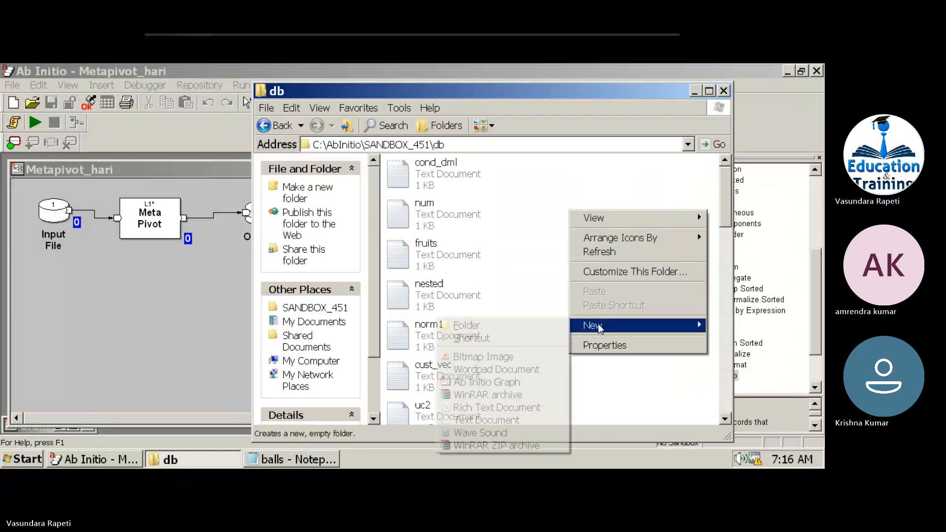
{"action": "left_click", "coordinate": [482, 423]}
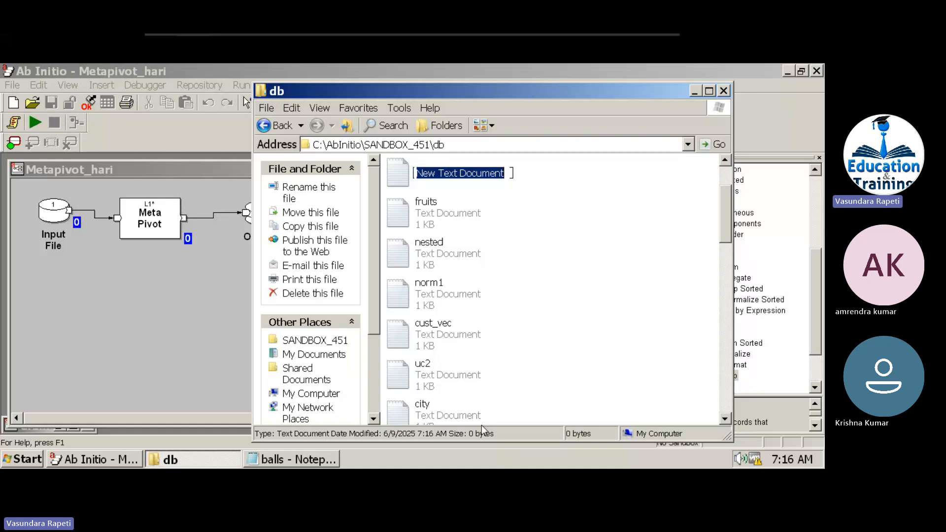
{"action": "type", "text": "m1"}
{"action": "key", "text": "Return"}
{"action": "key", "text": "Return"}
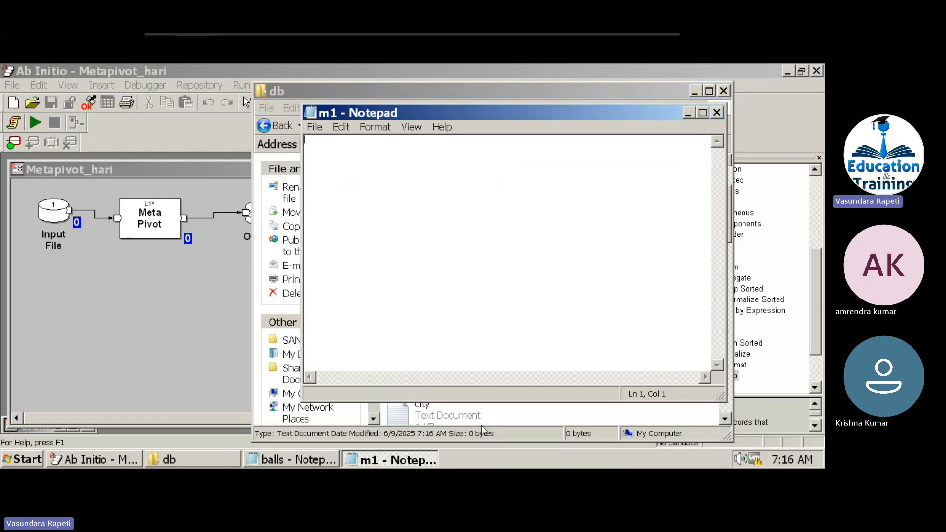
Enter the four records, 101 abc d01 through 104 fgh d02, in m1 and save it.
{"action": "type", "text": "101 abc d01"}
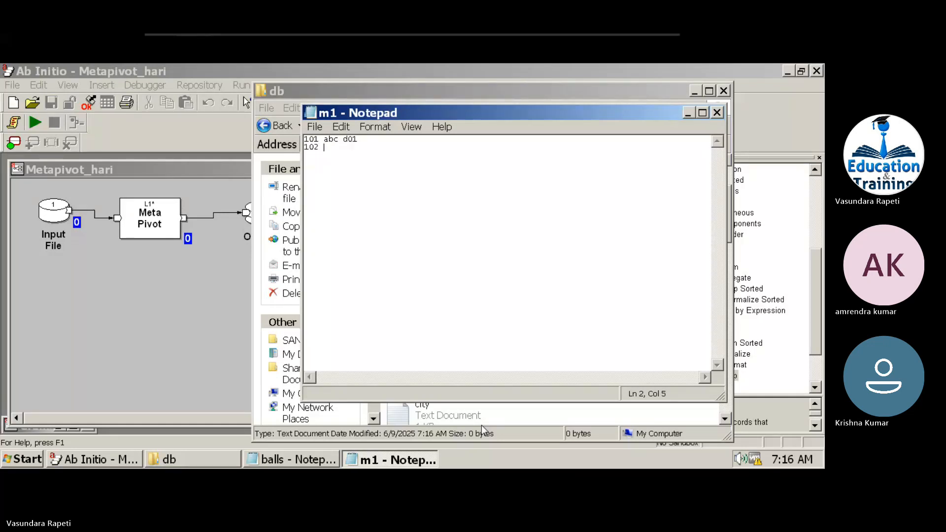
{"action": "type", "text": "de d"}
{"action": "type", "text": "02 "}
{"action": "type", "text": "103 "}
{"action": "type", "text": "efg "}
{"action": "type", "text": "d04"}
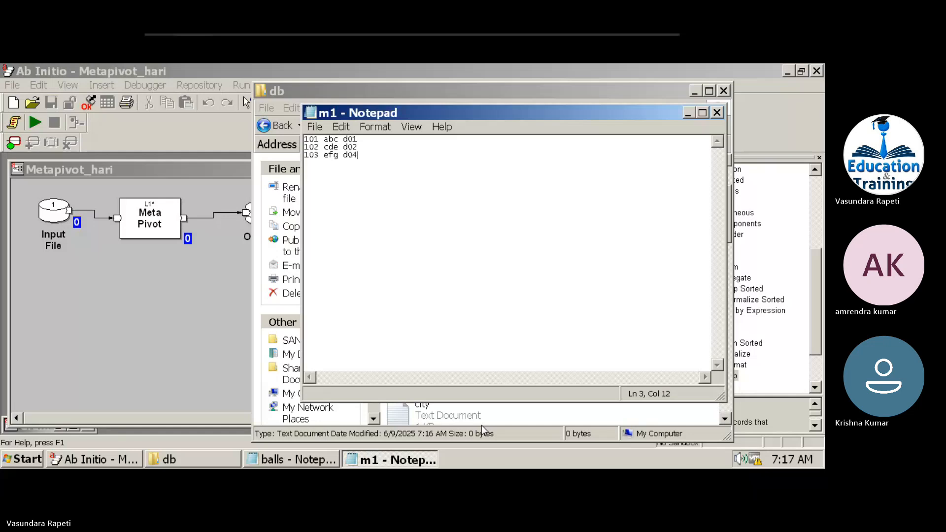
{"action": "key", "text": "Return"}
{"action": "type", "text": "104 fgh d02"}
{"action": "key", "text": "Return"}
{"action": "key", "text": "ctrl+s"}
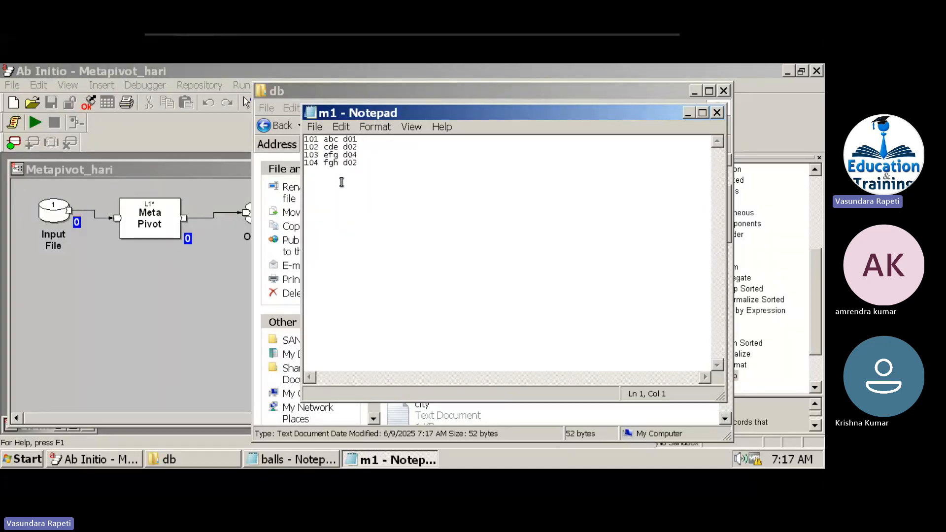
{"action": "left_click", "coordinate": [164, 316]}
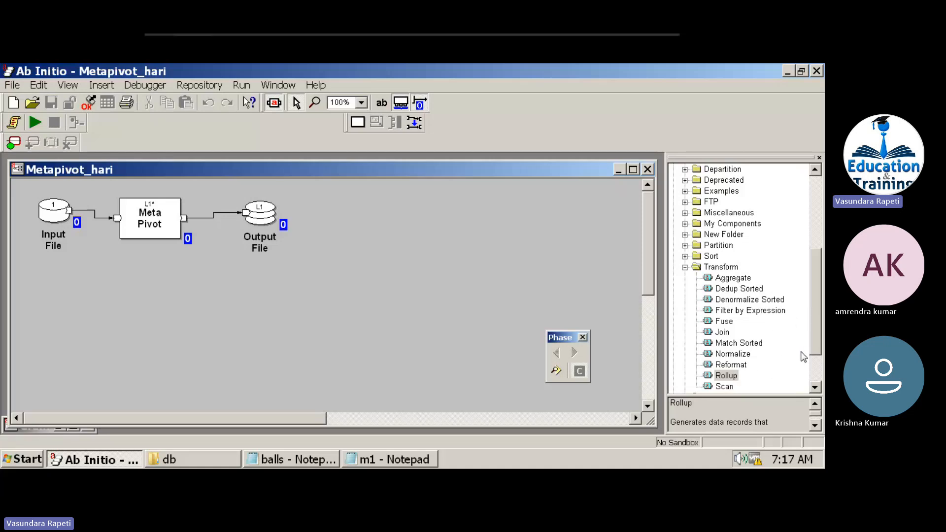
Add new Input File and Output File components from the Datasets folder.
{"action": "scroll", "coordinate": [818, 355], "scroll_direction": "up", "scroll_amount": 5}
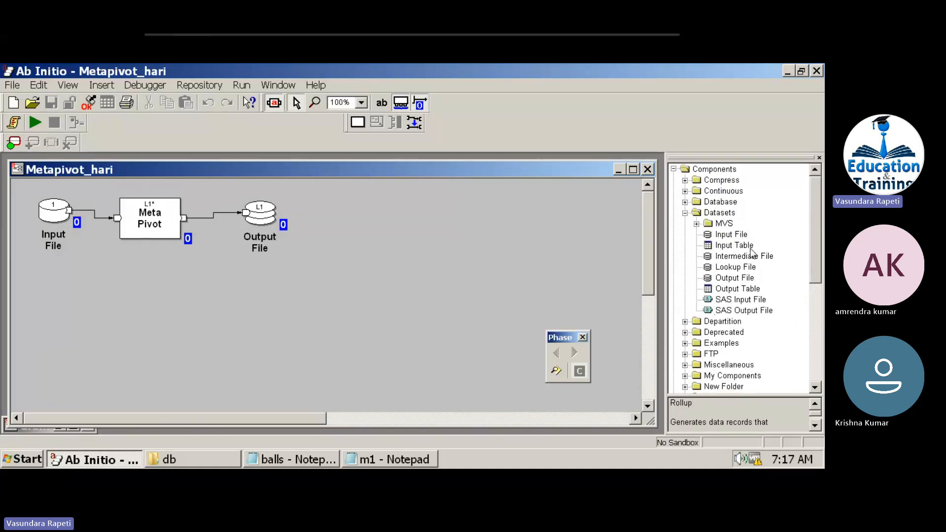
{"action": "double_click", "coordinate": [721, 238]}
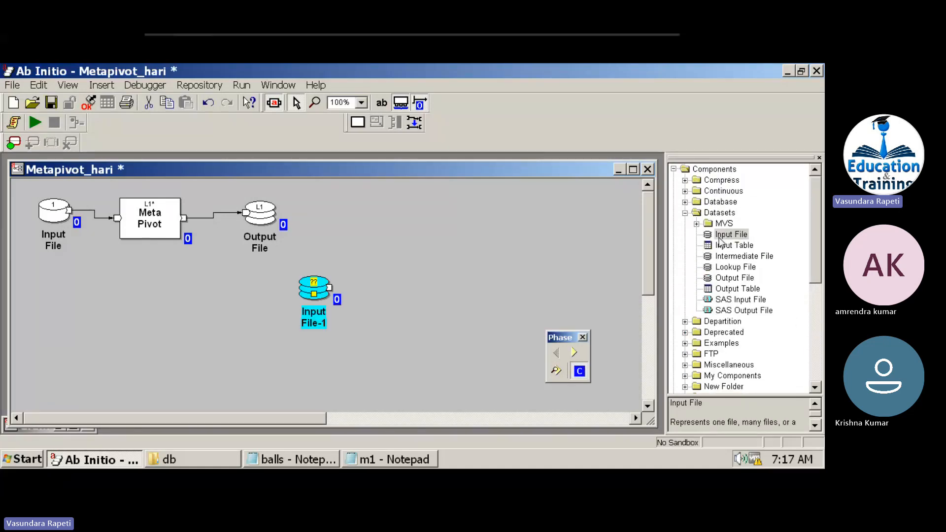
{"action": "double_click", "coordinate": [724, 279]}
{"action": "left_click", "coordinate": [815, 330]}
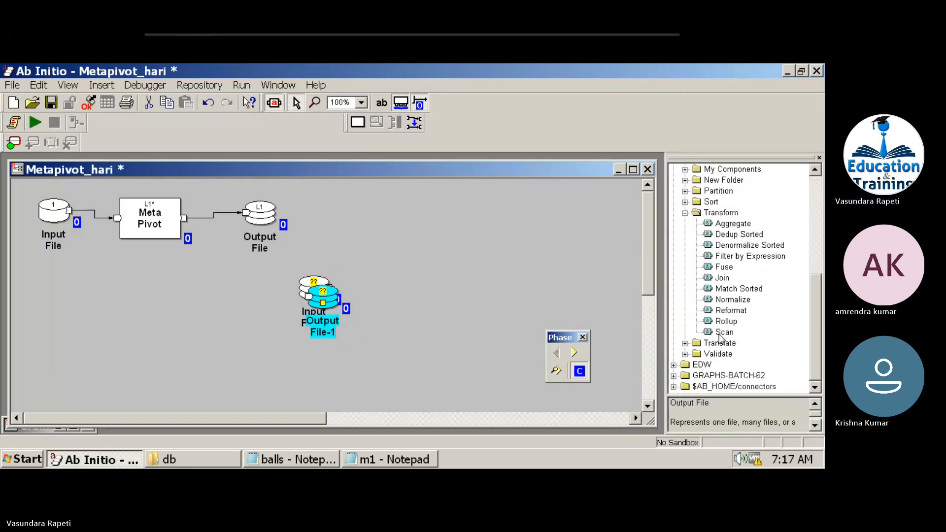
Place a Meta Pivot from Miscellaneous and arrange Input File-1, Meta Pivot-1, Output File-1 left to right.
{"action": "left_click", "coordinate": [684, 213]}
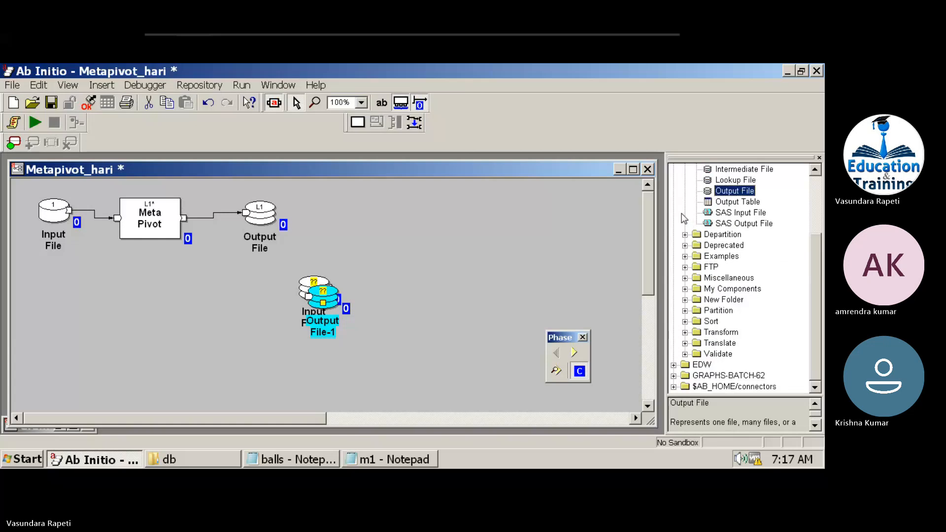
{"action": "left_click", "coordinate": [685, 278]}
{"action": "left_click", "coordinate": [732, 279]}
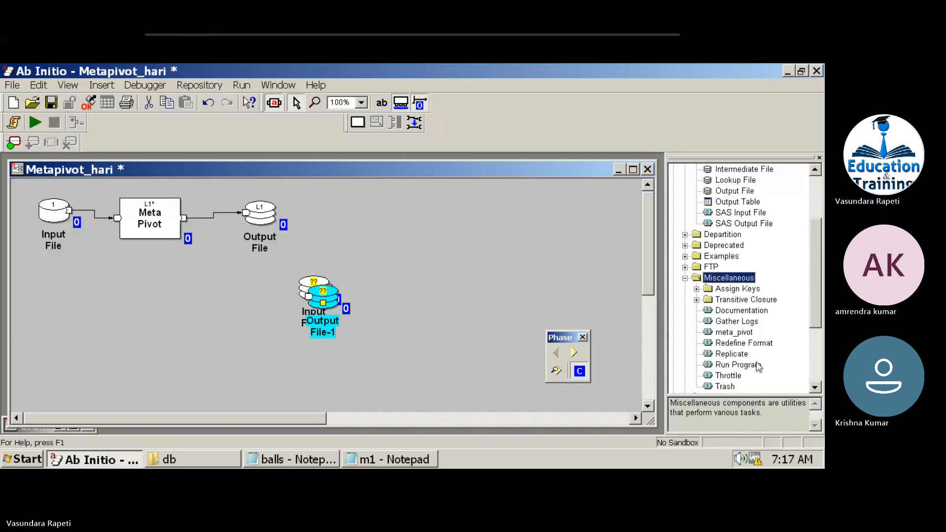
{"action": "left_click_drag", "start_coordinate": [735, 335], "coordinate": [380, 275]}
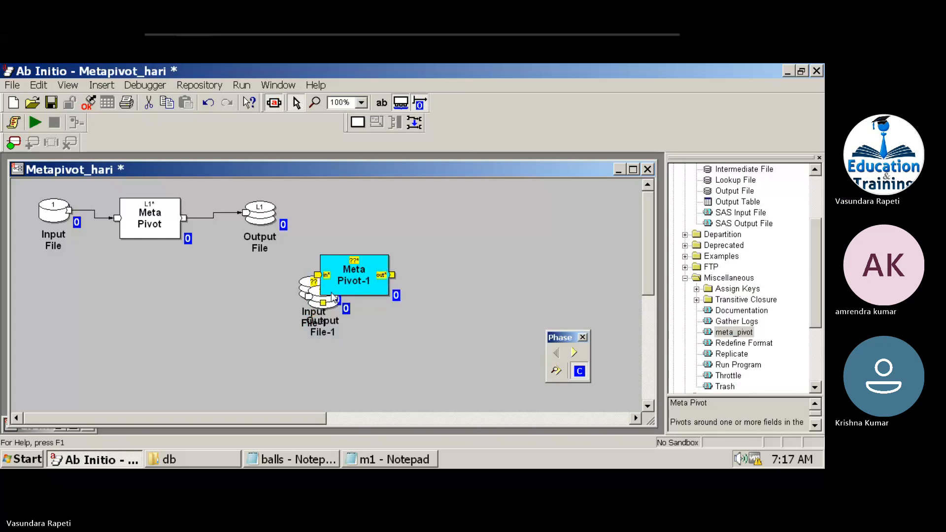
{"action": "left_click_drag", "start_coordinate": [321, 304], "coordinate": [470, 275]}
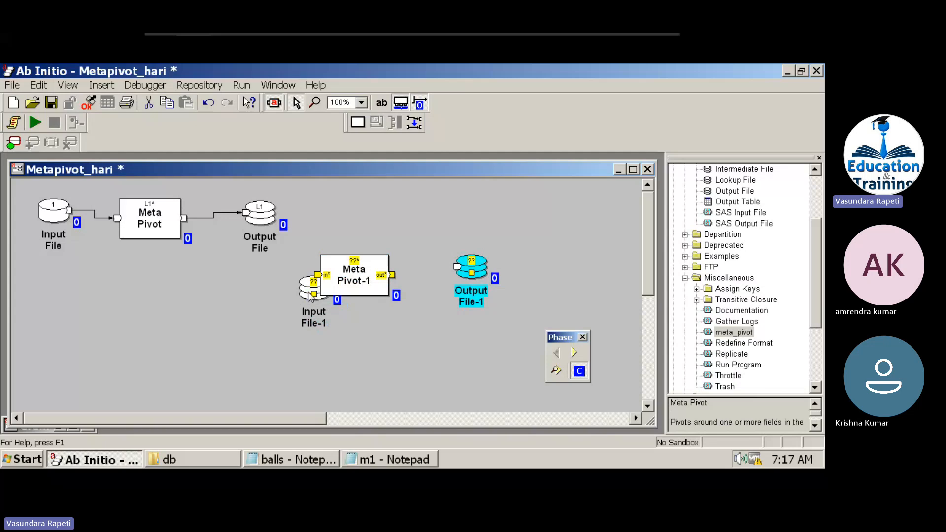
{"action": "left_click_drag", "start_coordinate": [310, 294], "coordinate": [250, 294]}
{"action": "double_click", "coordinate": [251, 294]}
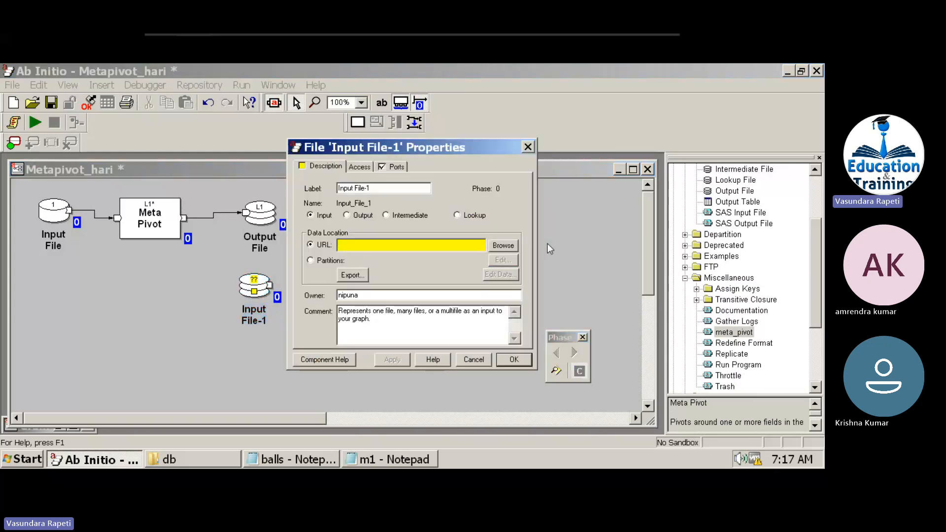
Start browsing for Input File-1's data file from the AbInitio folder.
{"action": "left_click", "coordinate": [503, 245]}
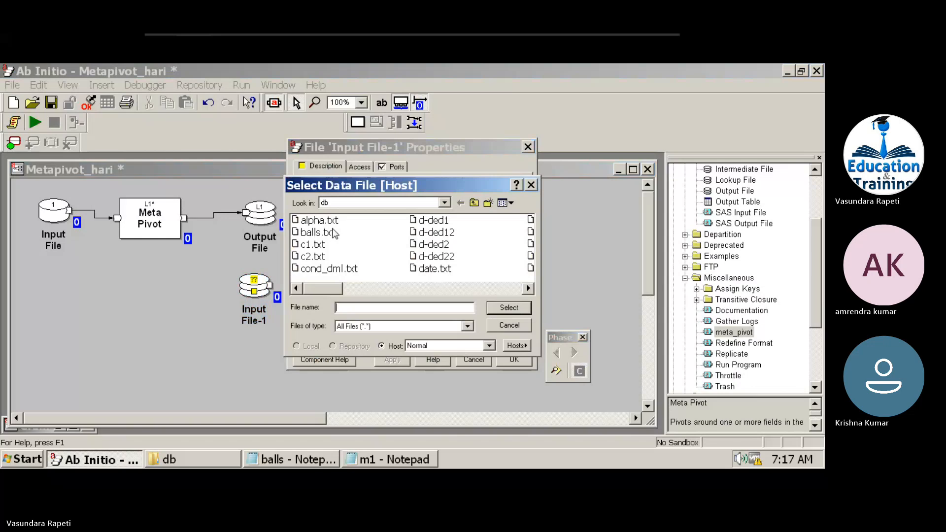
{"action": "left_click", "coordinate": [445, 204]}
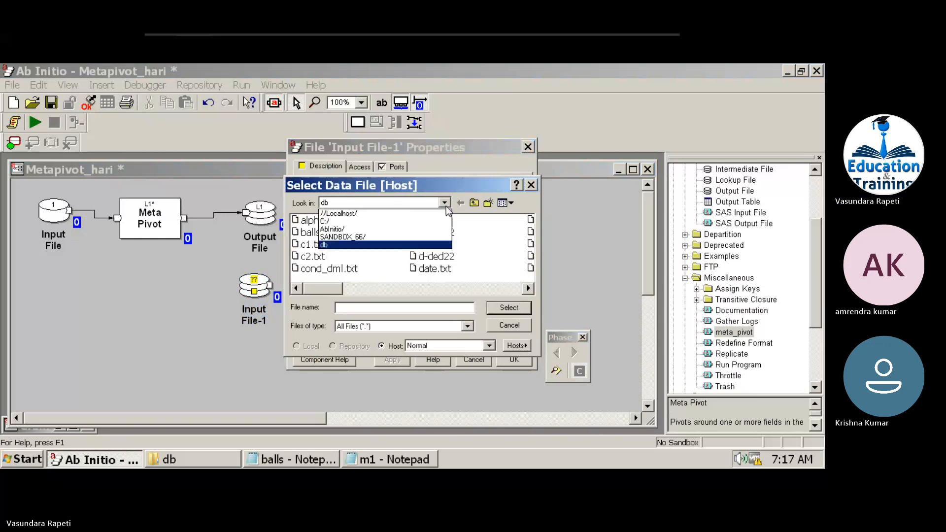
{"action": "left_click", "coordinate": [399, 231]}
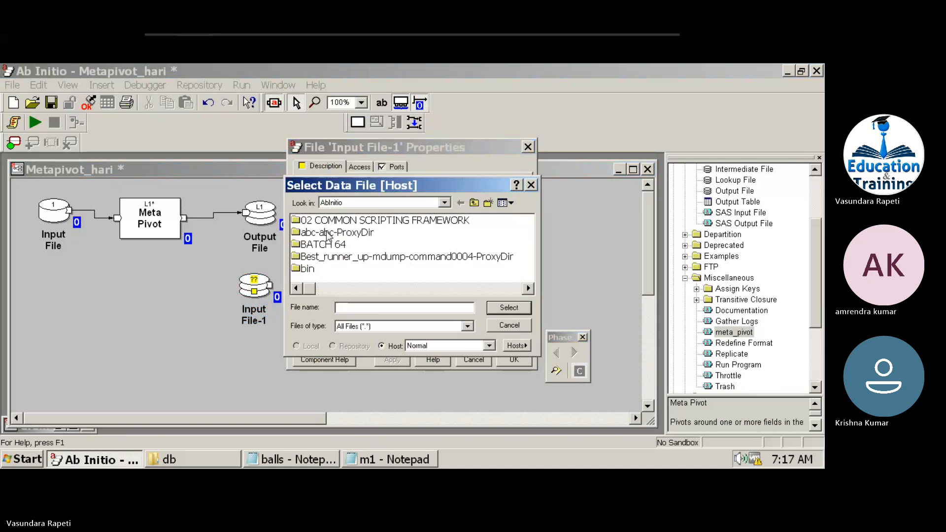
{"action": "left_click", "coordinate": [217, 459]}
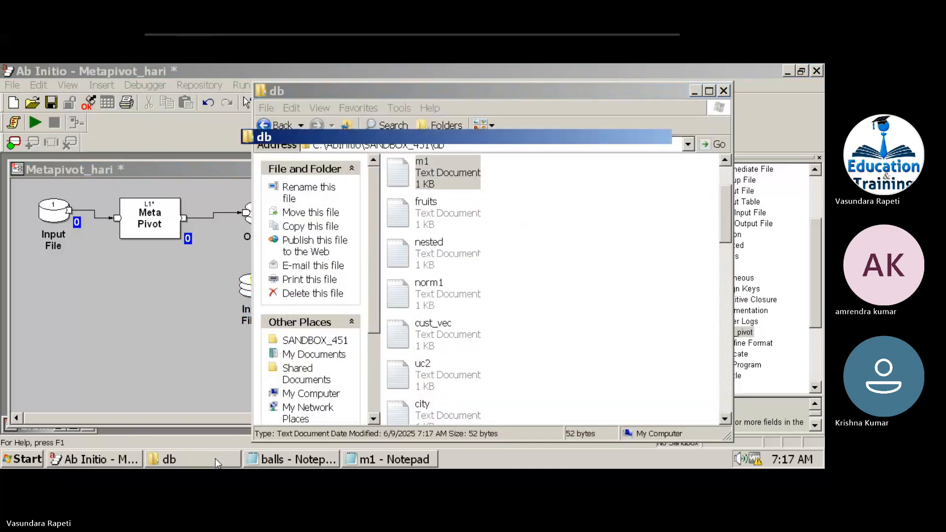
{"action": "left_click", "coordinate": [215, 458]}
Set Input File-1's data file to SANDBOX_451/db/m1.txt.
{"action": "double_click", "coordinate": [334, 256]}
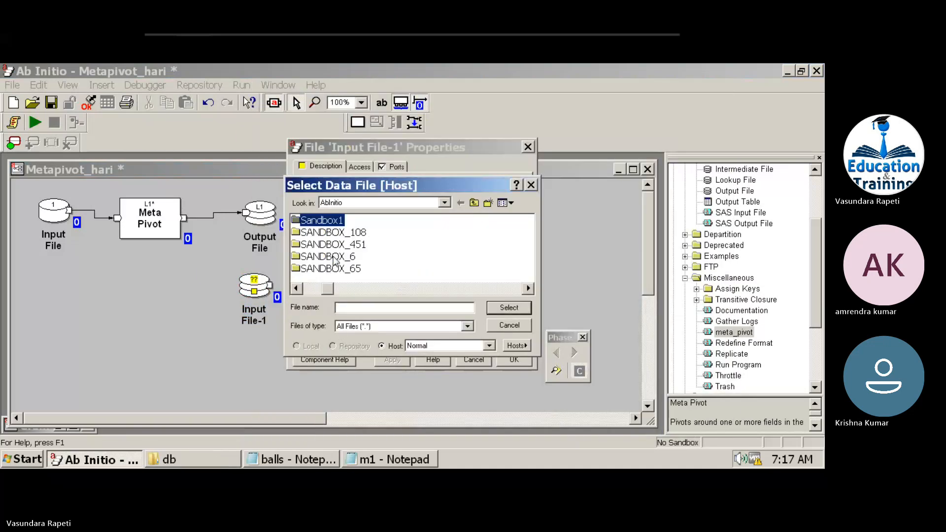
{"action": "key", "text": "Right"}
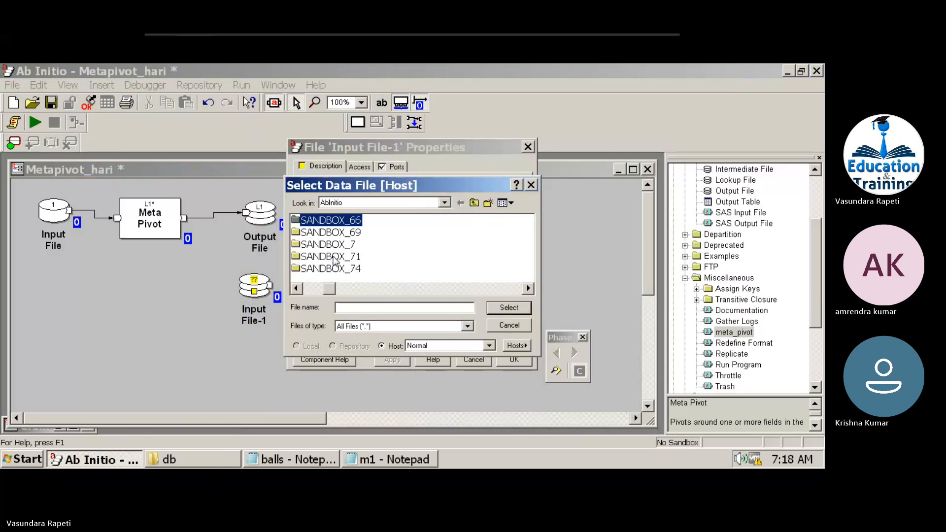
{"action": "left_click", "coordinate": [318, 289]}
{"action": "left_click", "coordinate": [358, 245]}
{"action": "double_click", "coordinate": [357, 245]}
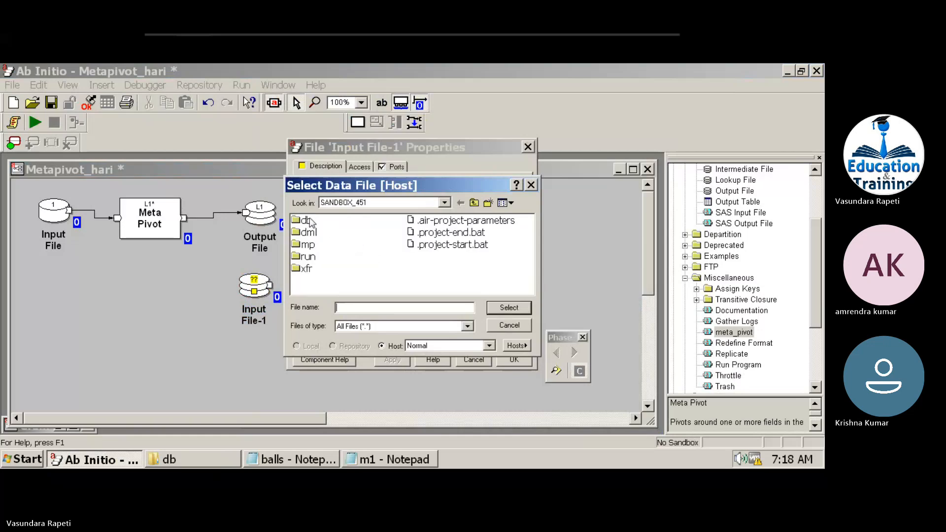
{"action": "double_click", "coordinate": [310, 222]}
{"action": "left_click", "coordinate": [314, 234]}
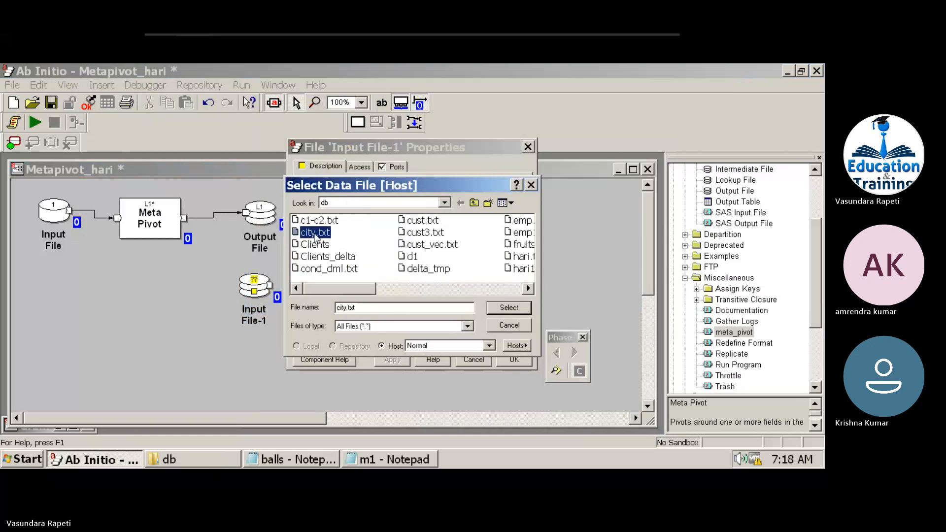
{"action": "key", "text": "m"}
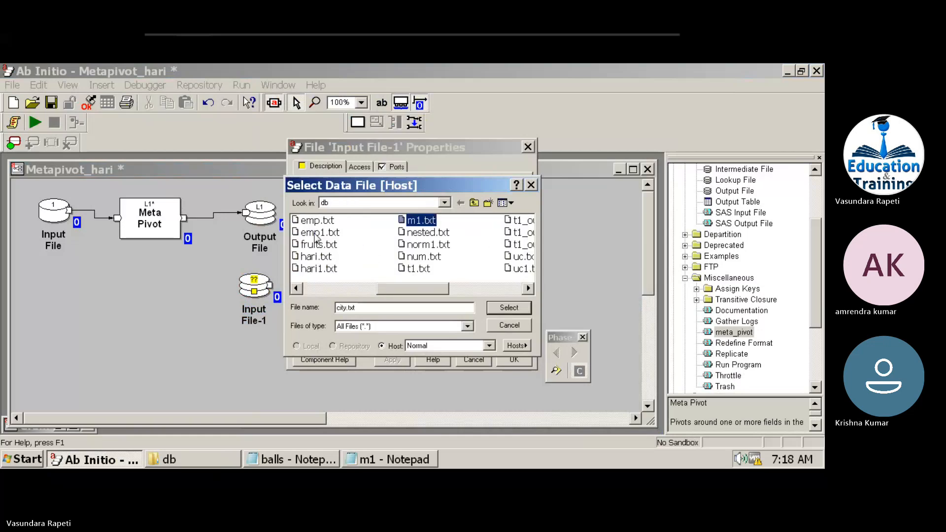
{"action": "double_click", "coordinate": [412, 223]}
Create and save an embedded record format with decimal id, string name and string did.
{"action": "left_click", "coordinate": [398, 167]}
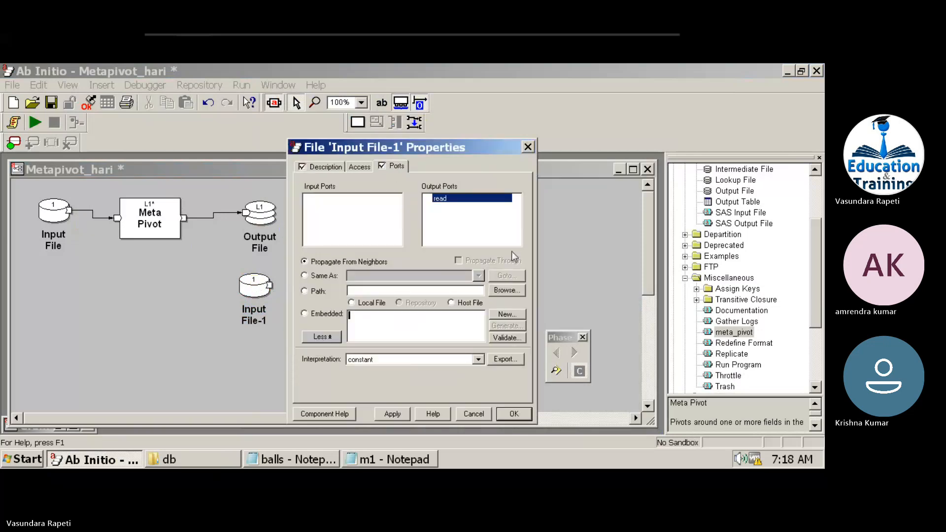
{"action": "left_click", "coordinate": [508, 314]}
{"action": "left_click", "coordinate": [520, 461]}
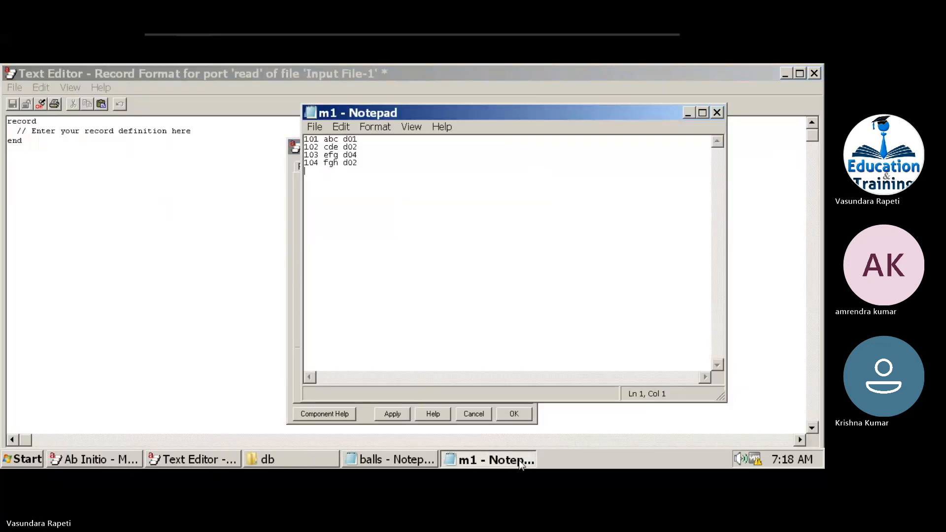
{"action": "left_click", "coordinate": [108, 123]}
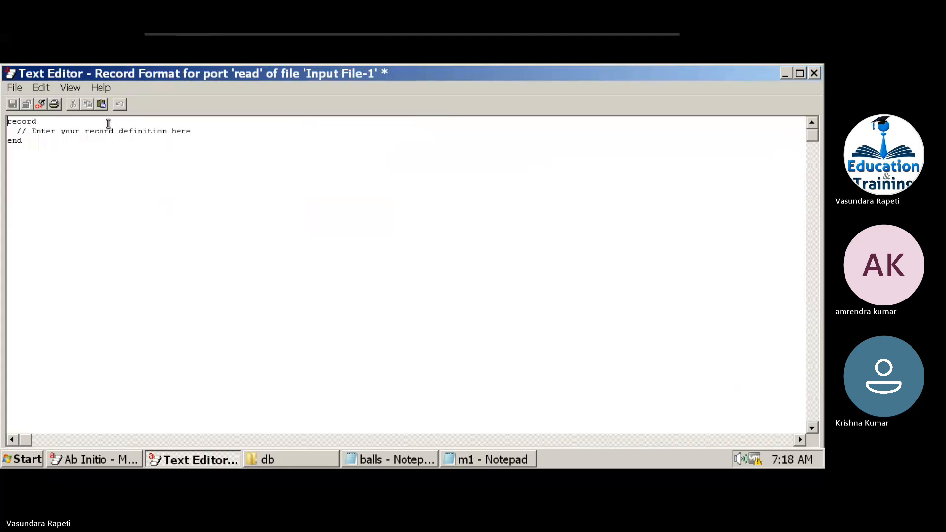
{"action": "key", "text": "Return"}
{"action": "type", "text": "d"}
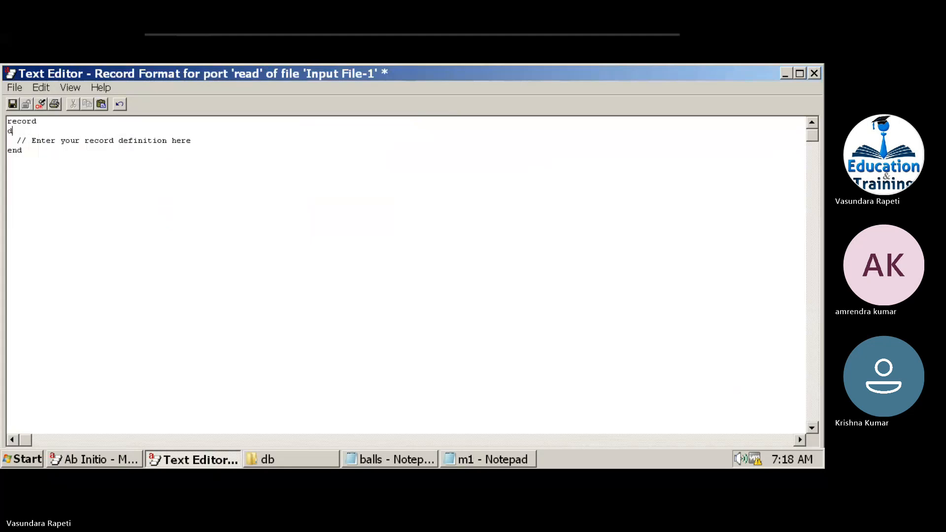
{"action": "type", "text": "ecimal(\" \") id;"}
{"action": "key", "text": "Return"}
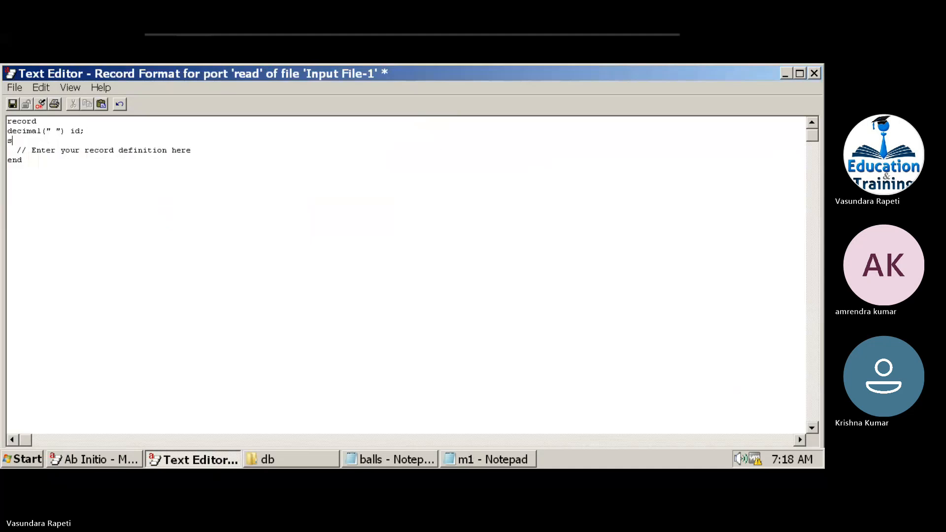
{"action": "type", "text": "string(\" \") name;"}
{"action": "key", "text": "Return"}
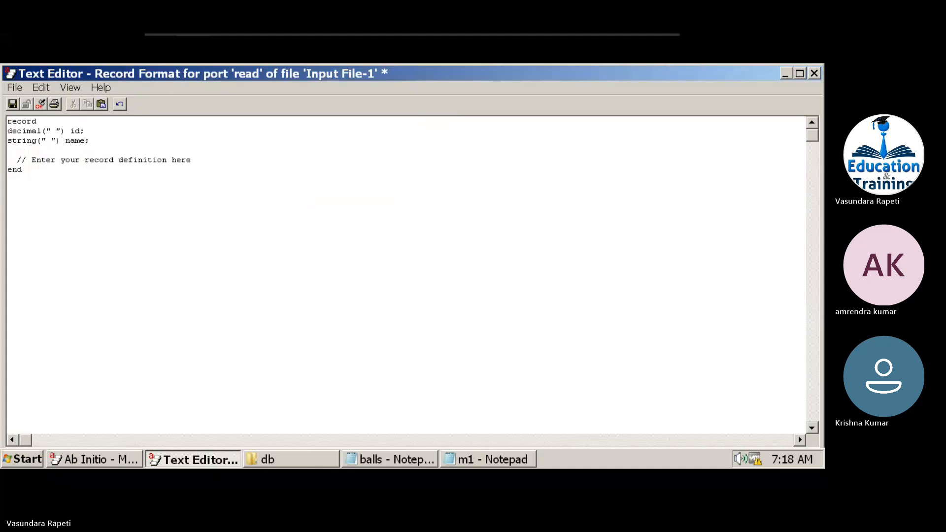
{"action": "type", "text": "string(\"\\r\\n\") did;"}
{"action": "left_click", "coordinate": [13, 109]}
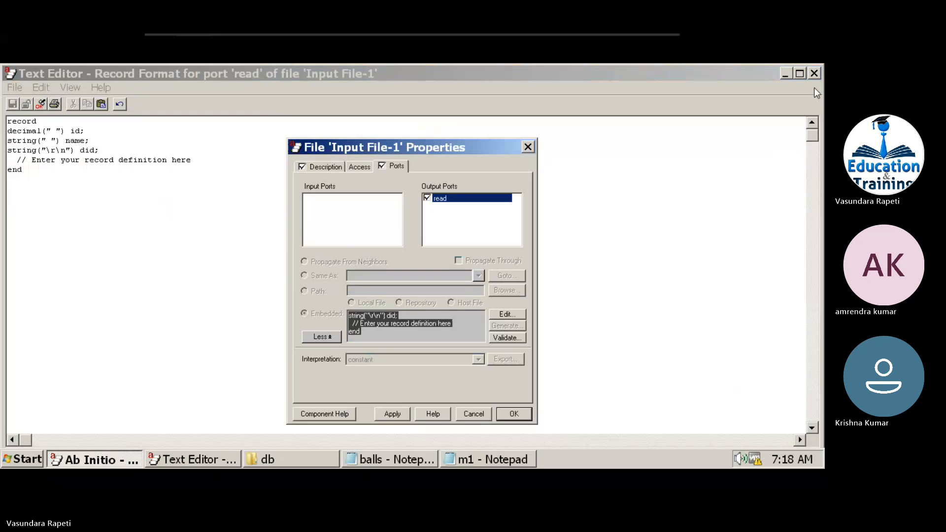
{"action": "left_click", "coordinate": [814, 73]}
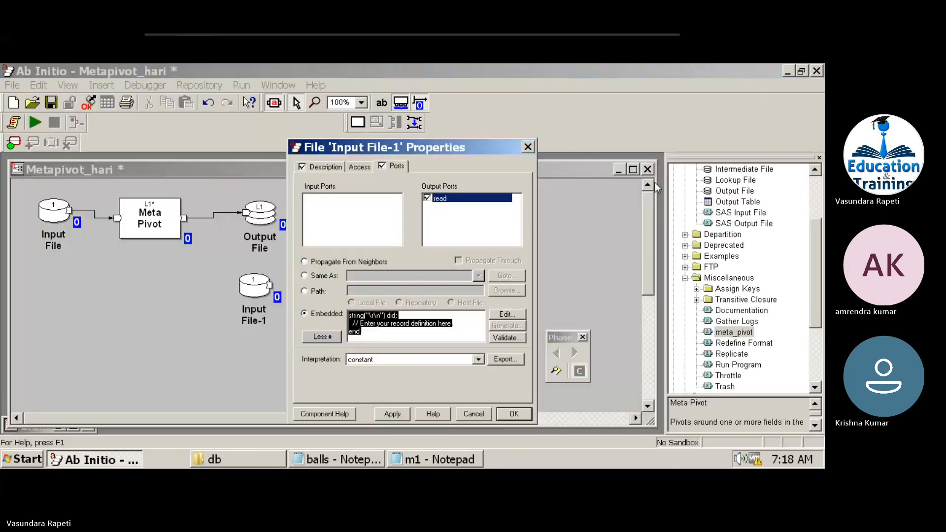
Apply Input File-1's settings and view up to 100 of its records, confirming ids 101–104.
{"action": "left_click", "coordinate": [528, 417]}
{"action": "right_click", "coordinate": [247, 290]}
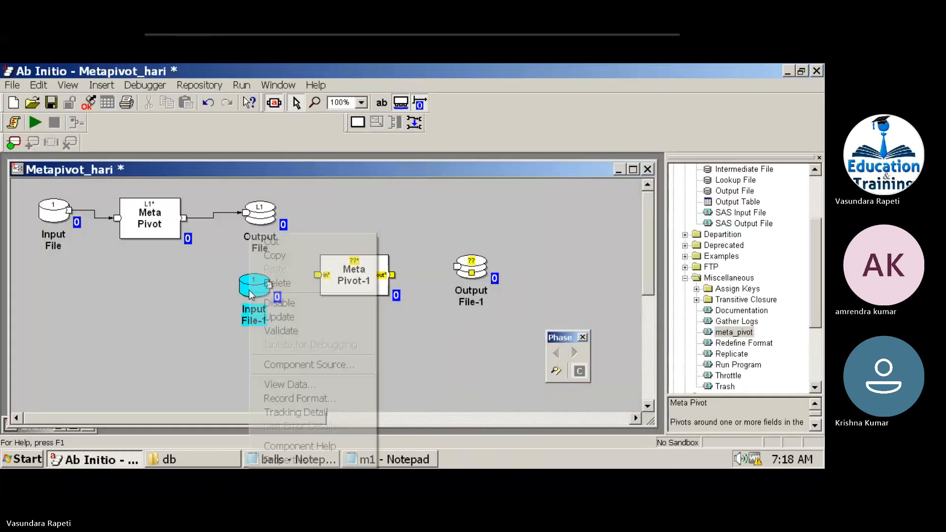
{"action": "left_click", "coordinate": [291, 385]}
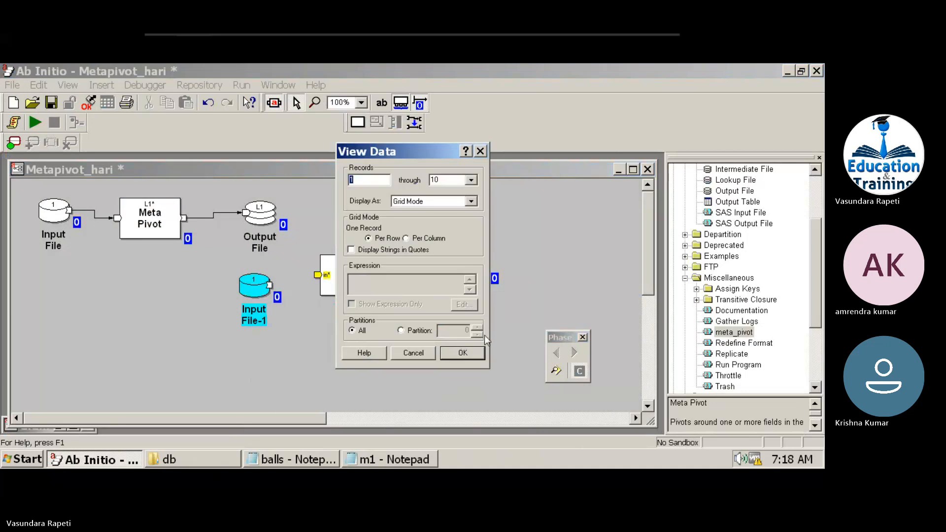
{"action": "left_click", "coordinate": [472, 180]}
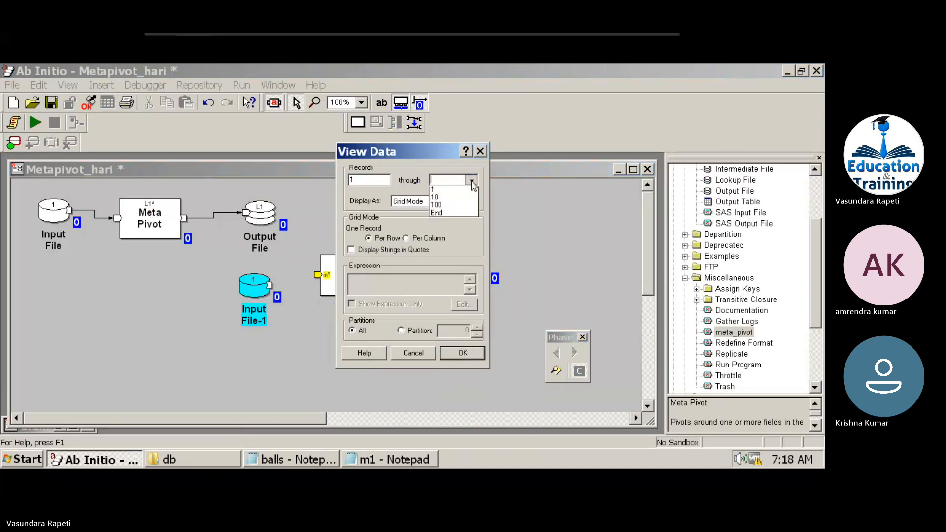
{"action": "left_click", "coordinate": [454, 208]}
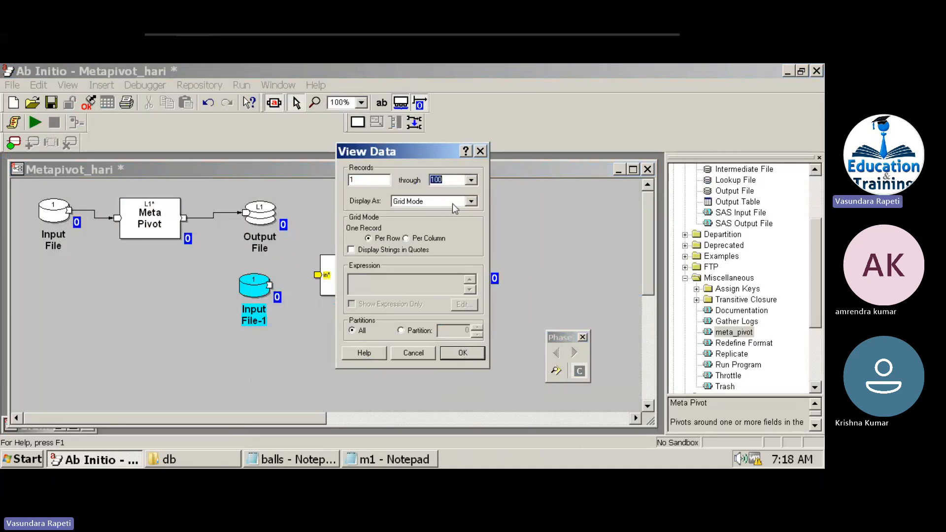
{"action": "left_click", "coordinate": [458, 355]}
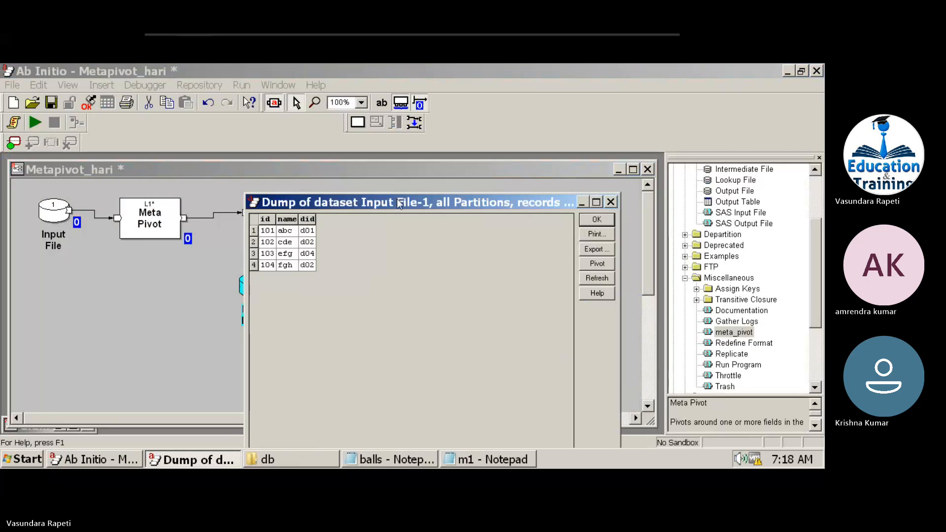
{"action": "left_click", "coordinate": [594, 220]}
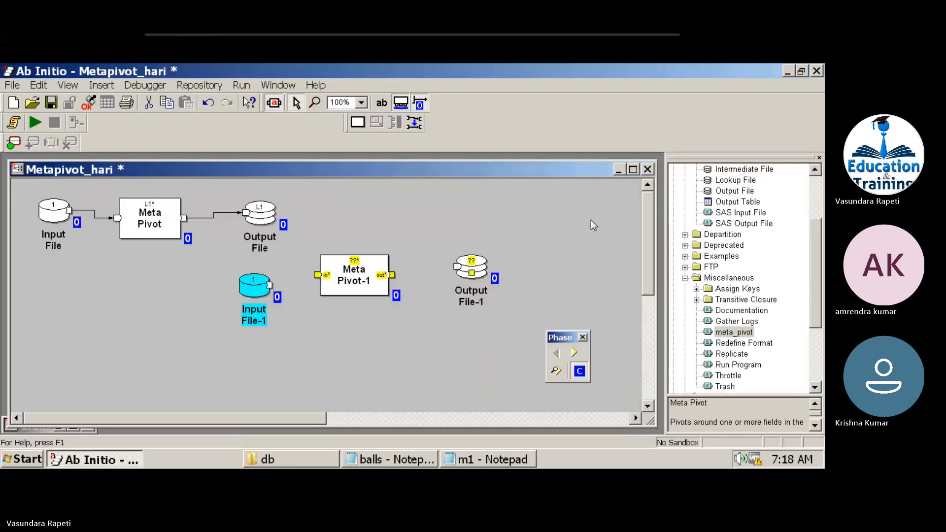
{"action": "left_click", "coordinate": [273, 286]}
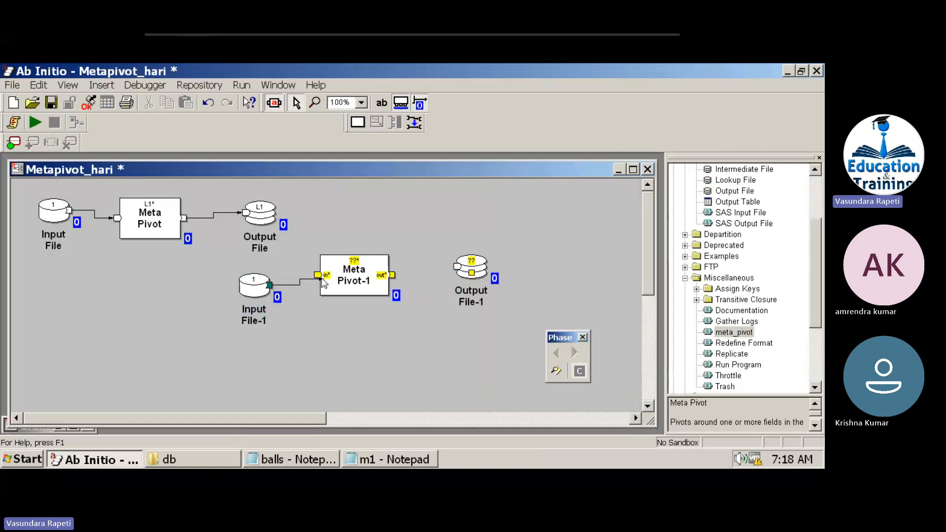
Connect Input File-1 to Meta Pivot-1 with a flow and bring up Meta Pivot-1's parameters.
{"action": "left_click_drag", "start_coordinate": [270, 286], "coordinate": [317, 275]}
{"action": "double_click", "coordinate": [371, 260]}
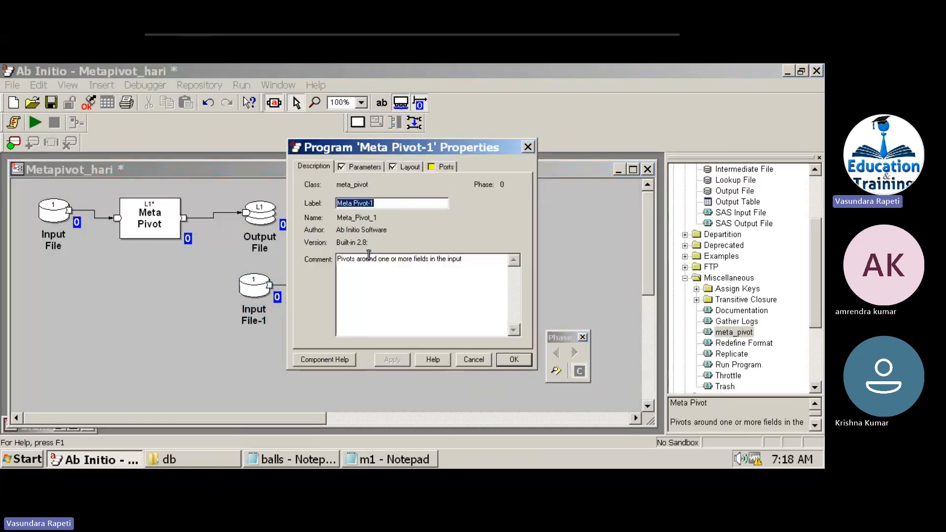
{"action": "left_click", "coordinate": [367, 166]}
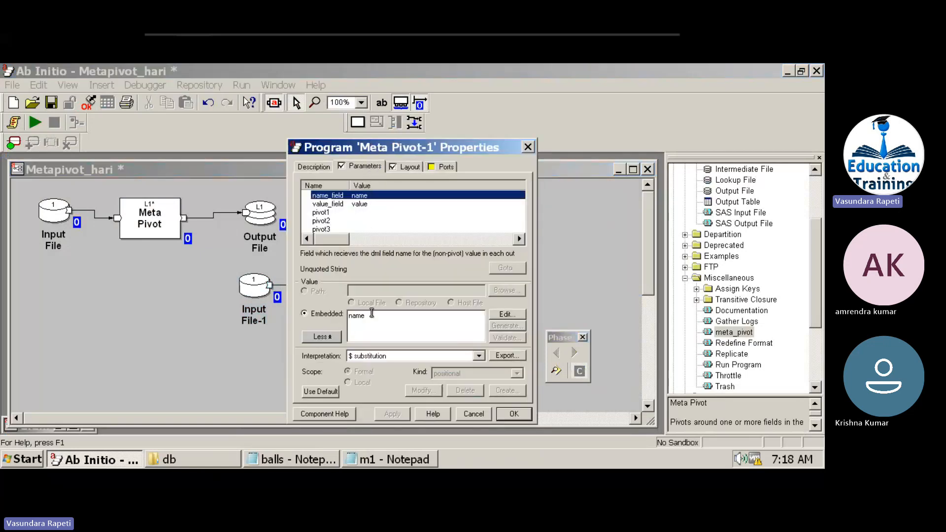
Set Meta Pivot-1's name_field to col and retype its value_field.
{"action": "left_click_drag", "start_coordinate": [374, 315], "coordinate": [299, 297]}
{"action": "type", "text": "col"}
{"action": "left_click", "coordinate": [364, 204]}
{"action": "left_click_drag", "start_coordinate": [383, 320], "coordinate": [328, 307]}
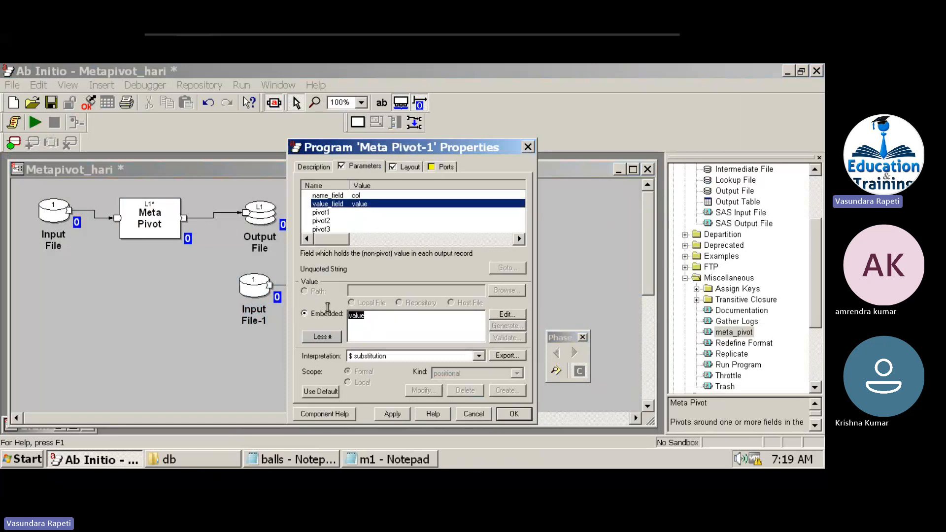
{"action": "type", "text": "v1l"}
{"action": "left_click", "coordinate": [372, 196]}
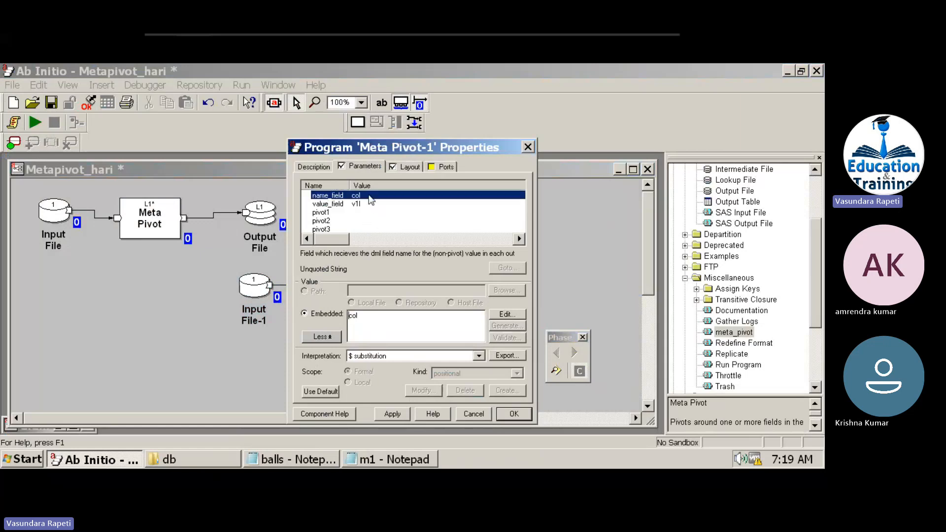
{"action": "left_click", "coordinate": [446, 167]}
Create a new out-port record format with a string("") col field and duplicate that line.
{"action": "left_click", "coordinate": [503, 315]}
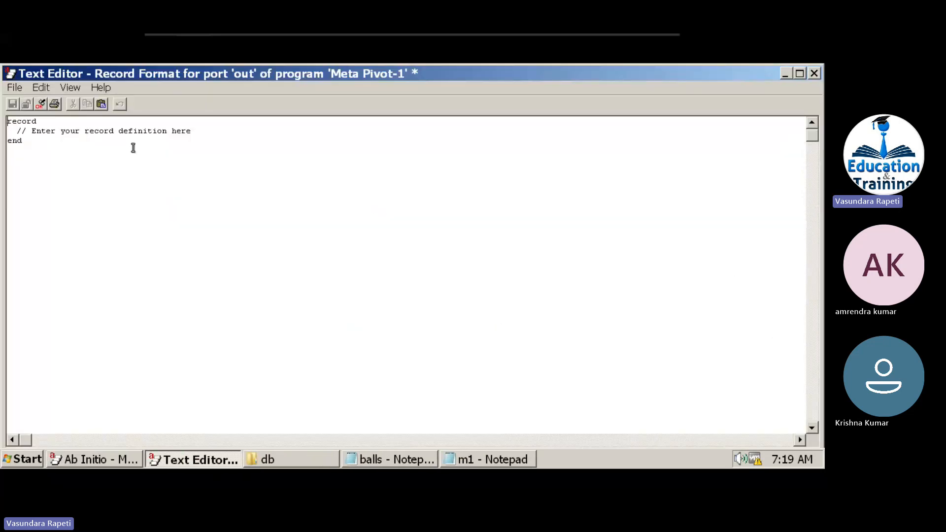
{"action": "key", "text": "Return"}
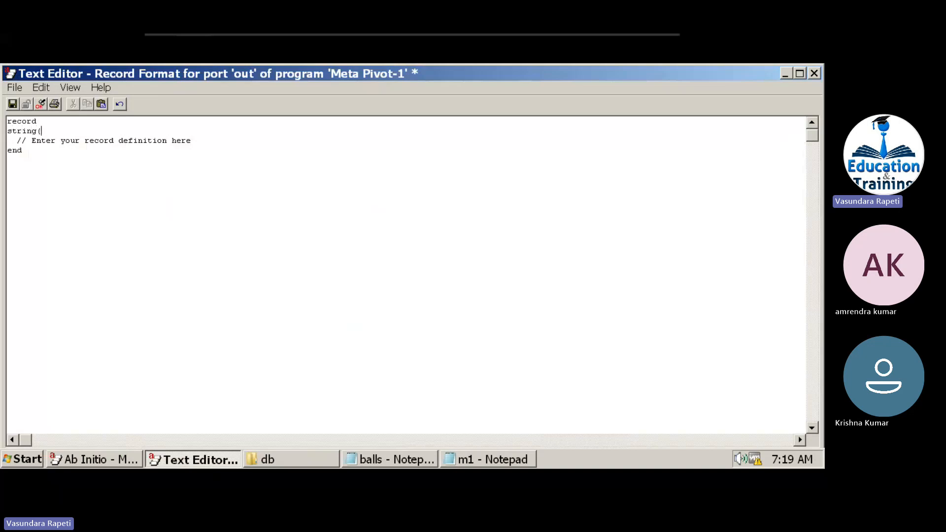
{"action": "type", "text": "string(\"\") col;"}
{"action": "key", "text": "Return"}
{"action": "key", "text": "shift+Up"}
{"action": "key", "text": "ctrl+c"}
{"action": "key", "text": "Down"}
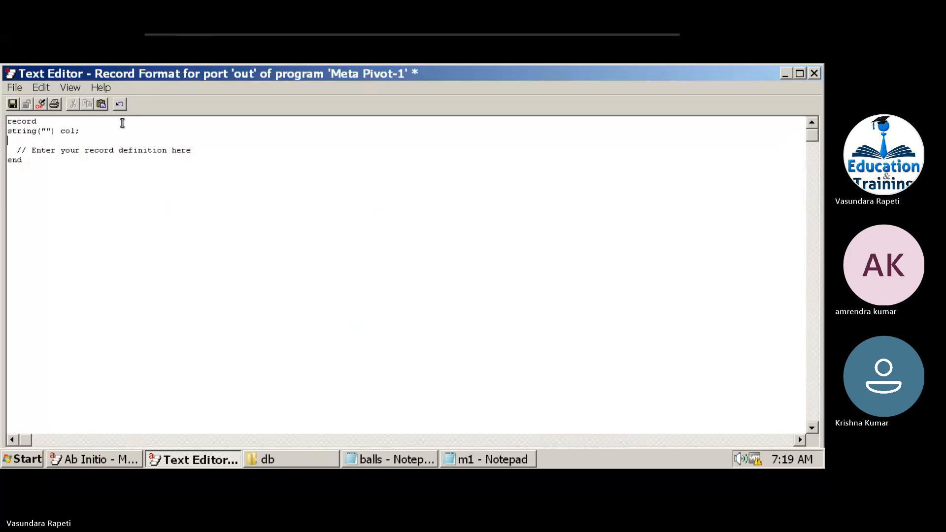
{"action": "key", "text": "ctrl+v"}
Rename the duplicated field to val, save the format and confirm Meta Pivot-1's properties.
{"action": "double_click", "coordinate": [66, 140]}
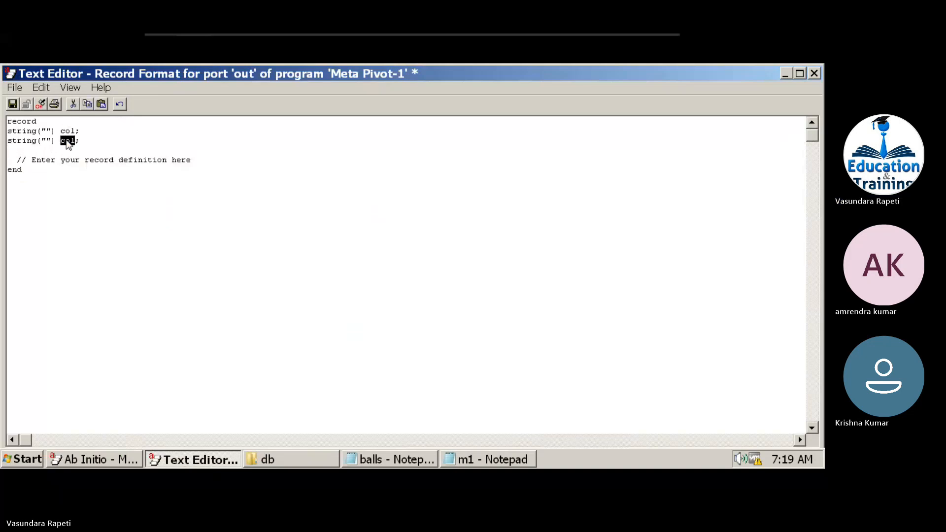
{"action": "type", "text": "val"}
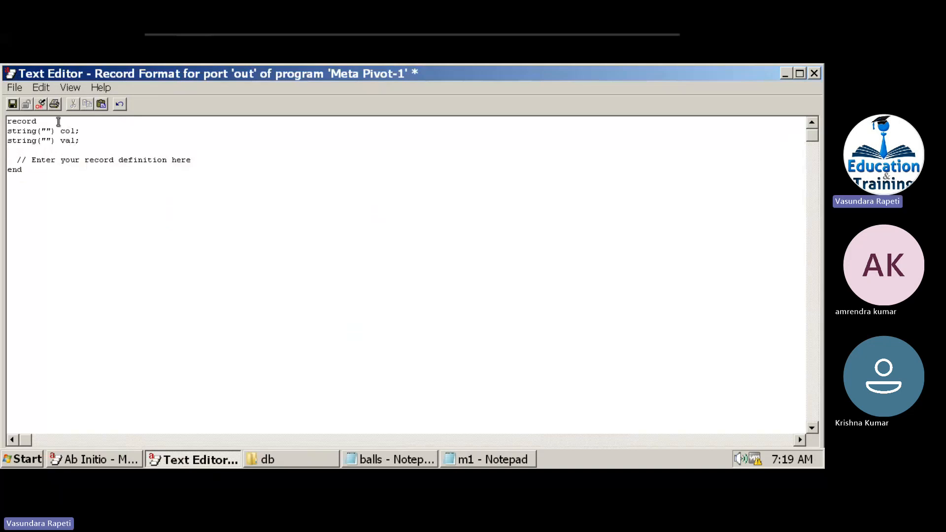
{"action": "left_click", "coordinate": [12, 103]}
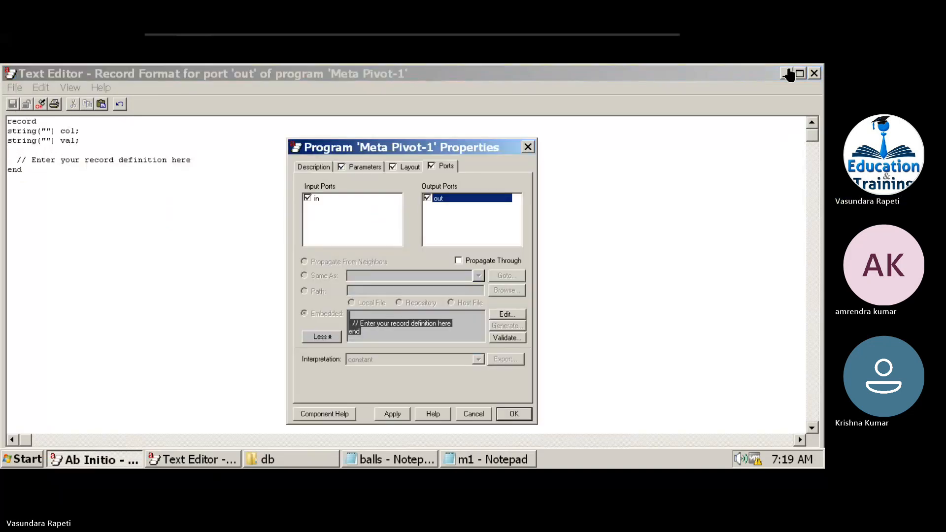
{"action": "left_click", "coordinate": [814, 73]}
{"action": "left_click", "coordinate": [514, 414]}
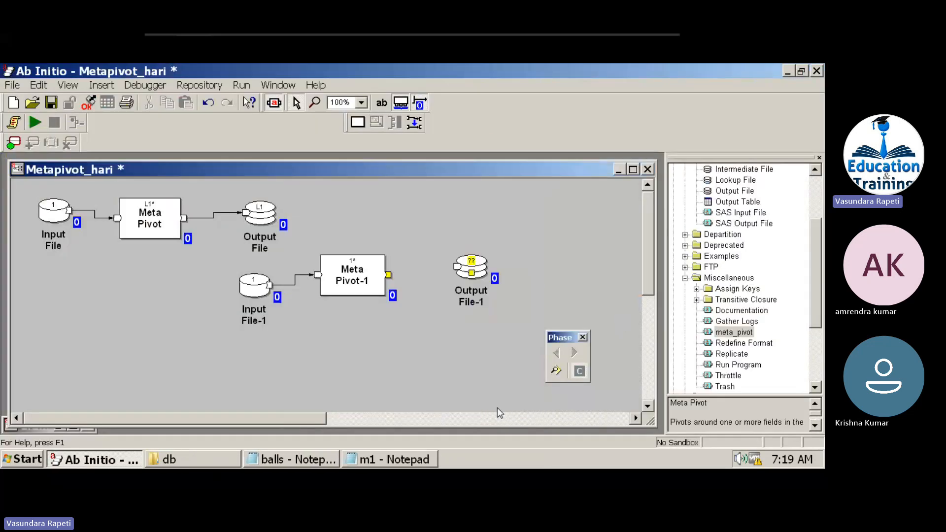
Connect Meta Pivot-1 to Output File-1, set its location to col, and run the graph.
{"action": "left_click_drag", "start_coordinate": [389, 275], "coordinate": [458, 266]}
{"action": "double_click", "coordinate": [472, 271]}
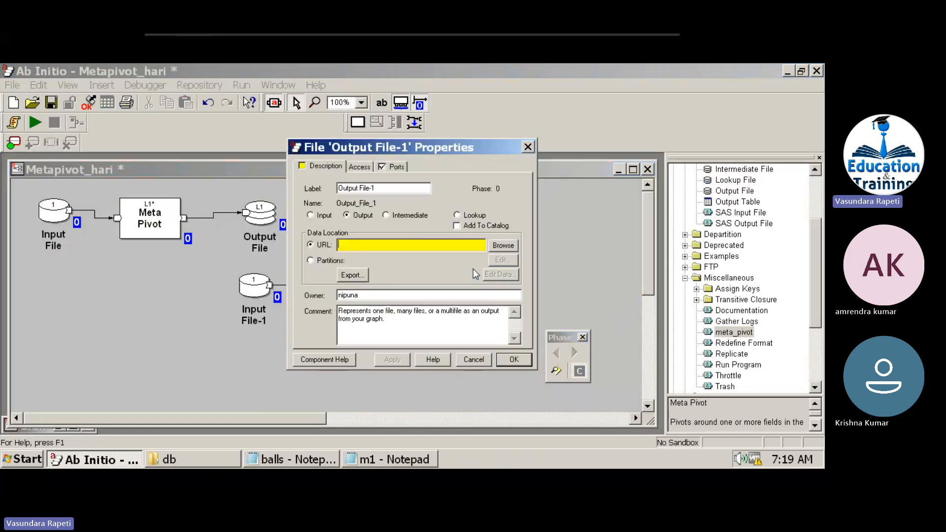
{"action": "left_click", "coordinate": [414, 245]}
{"action": "type", "text": "col"}
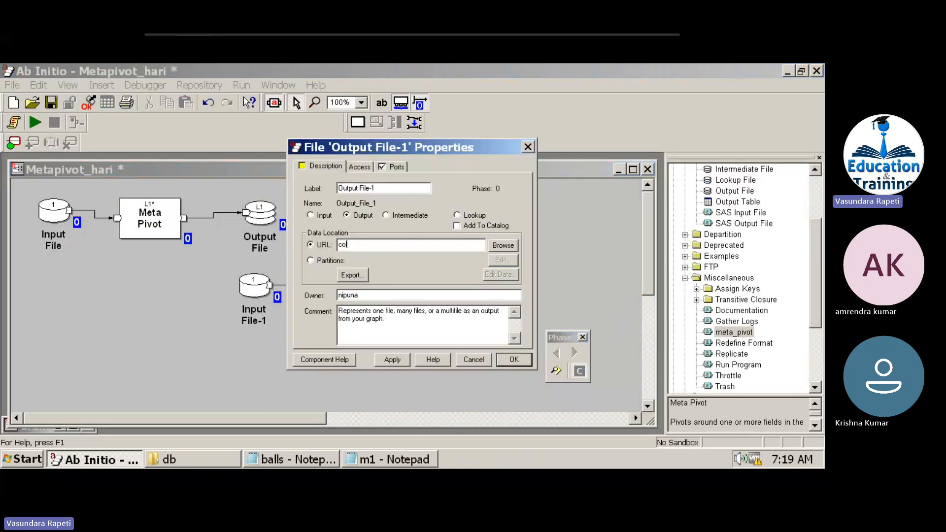
{"action": "left_click", "coordinate": [521, 359]}
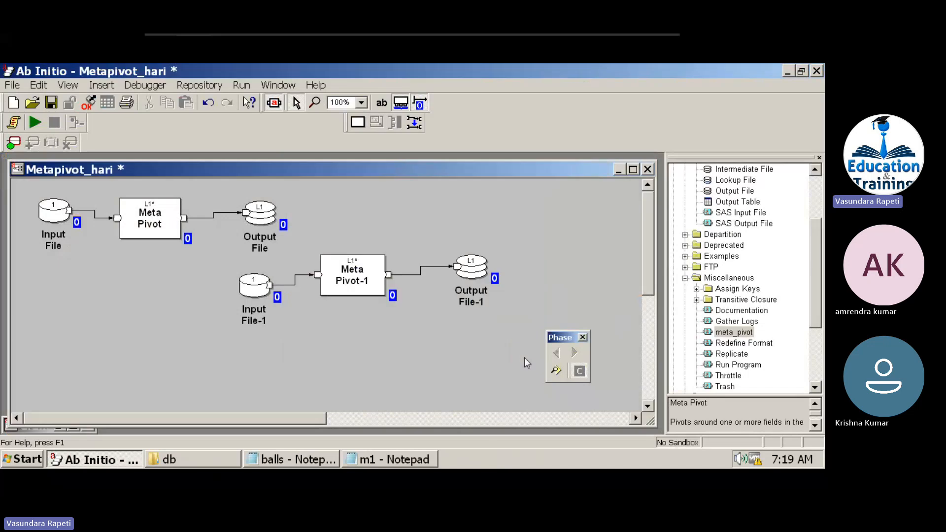
{"action": "left_click", "coordinate": [35, 122]}
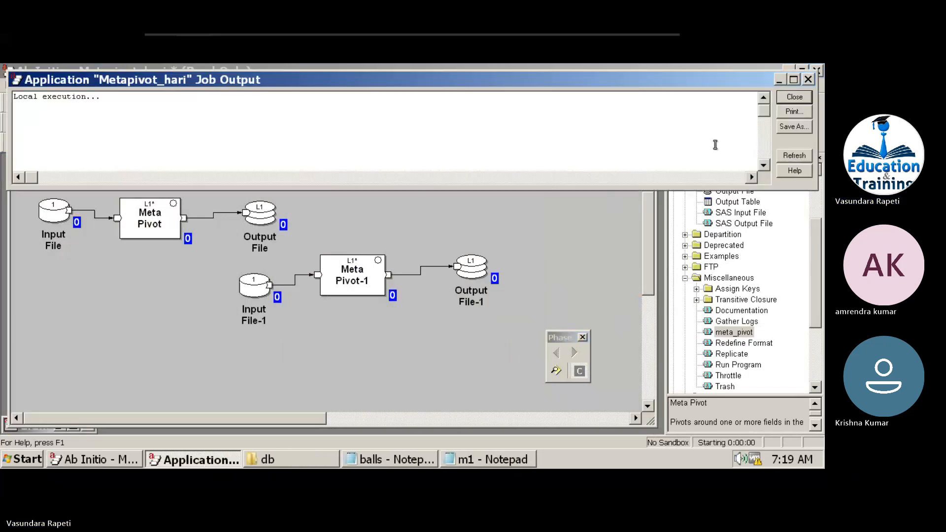
Check the failed run's first error and change Meta Pivot-1's value_field to val.
{"action": "left_click", "coordinate": [792, 98]}
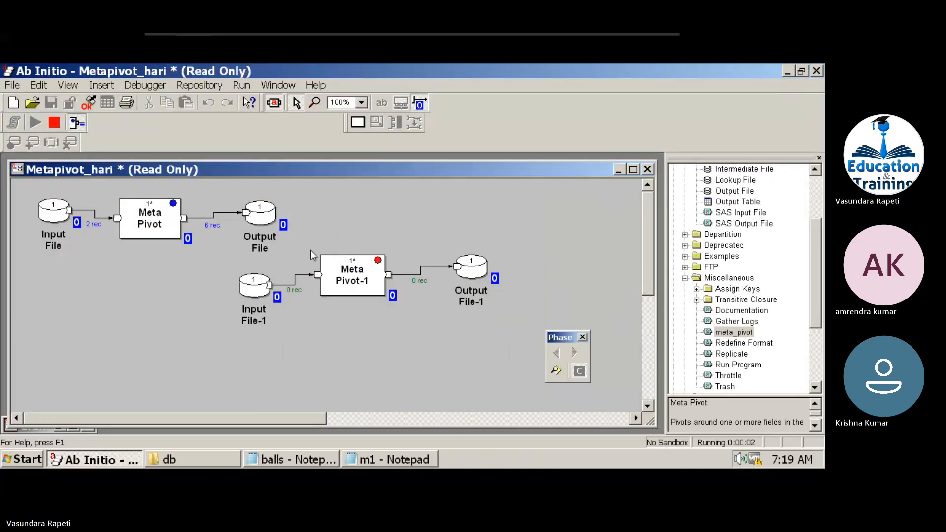
{"action": "left_click", "coordinate": [377, 281]}
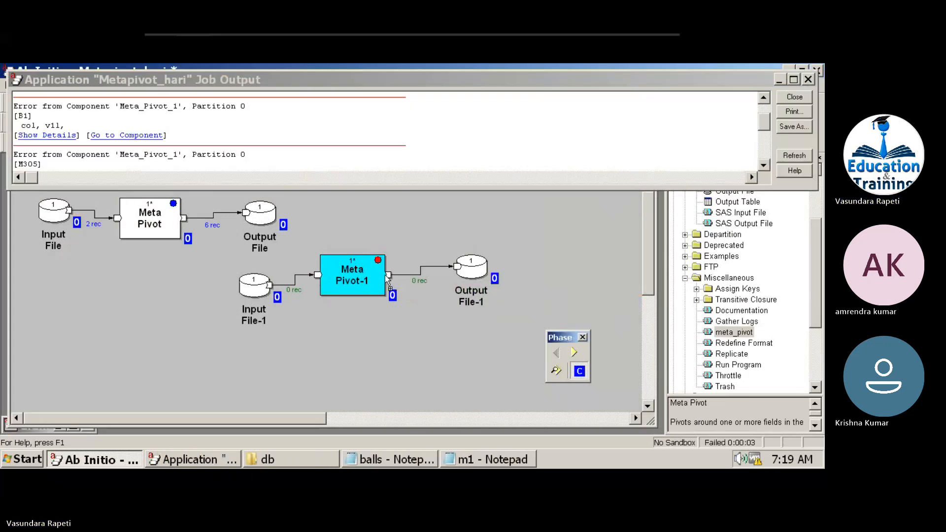
{"action": "double_click", "coordinate": [361, 275]}
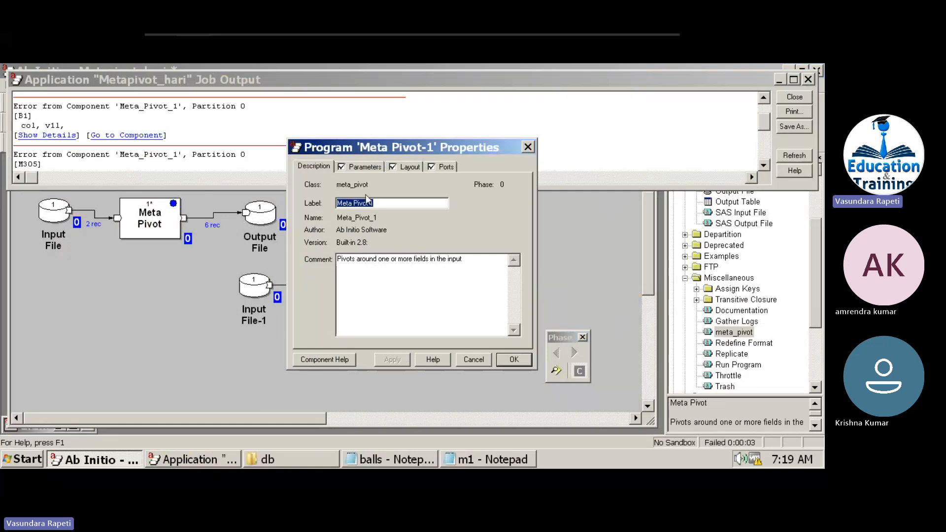
{"action": "left_click", "coordinate": [365, 167]}
{"action": "left_click", "coordinate": [369, 203]}
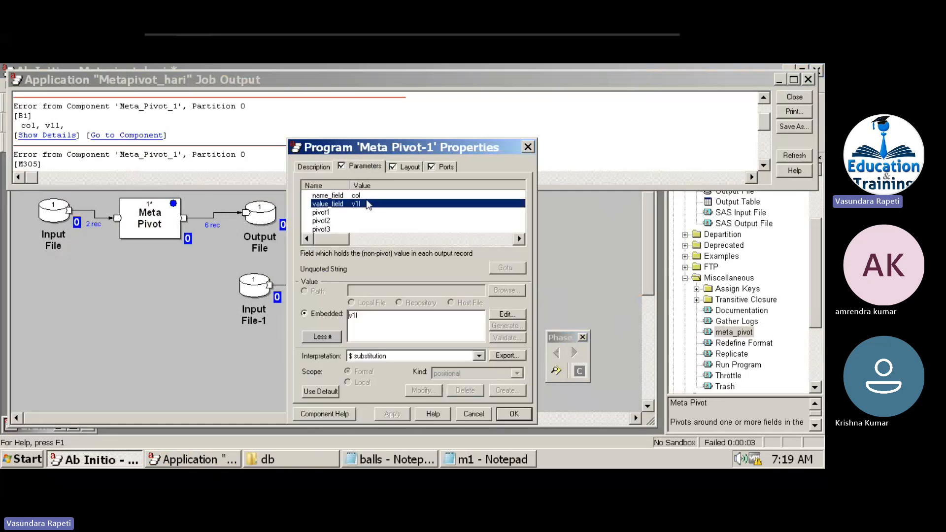
{"action": "left_click_drag", "start_coordinate": [374, 328], "coordinate": [297, 315]}
{"action": "type", "text": "val"}
Paste the col and val string fields into Meta Pivot-1's out-port record format and apply.
{"action": "left_click", "coordinate": [446, 167]}
{"action": "left_click", "coordinate": [378, 316]}
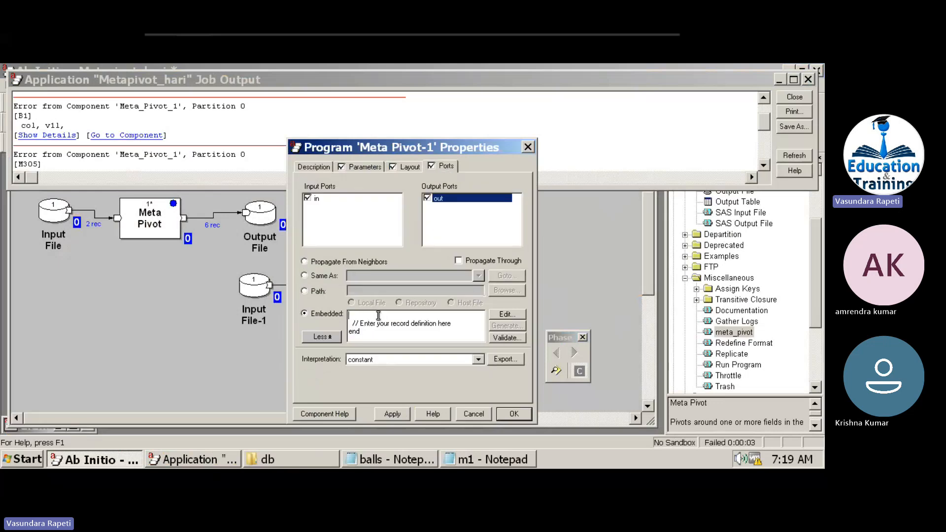
{"action": "key", "text": "ctrl+v"}
{"action": "left_click", "coordinate": [392, 414]}
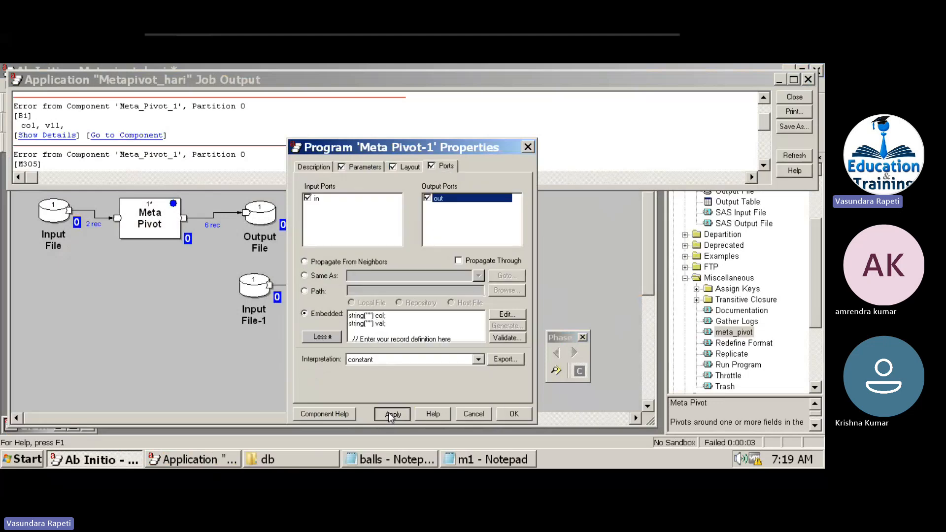
Rerun the graph and view Output File-1's data with the default record range.
{"action": "left_click", "coordinate": [791, 96]}
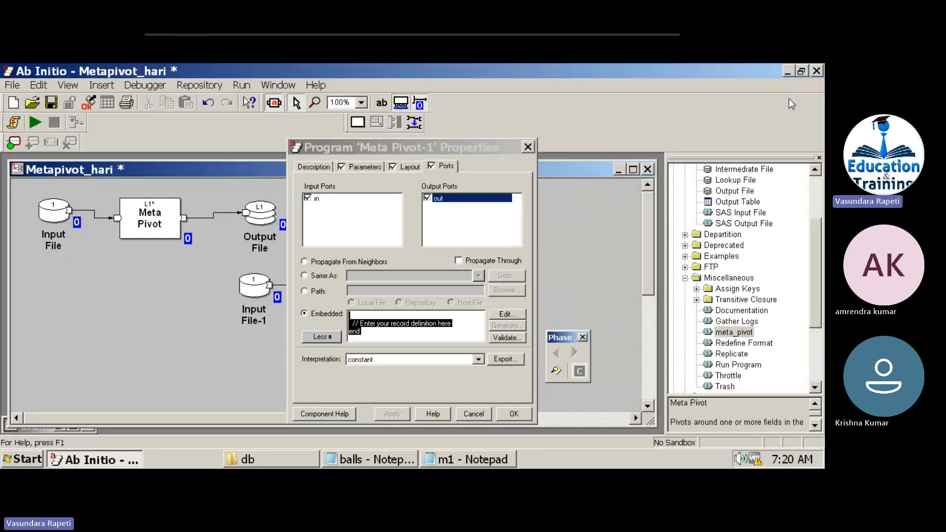
{"action": "left_click", "coordinate": [43, 122]}
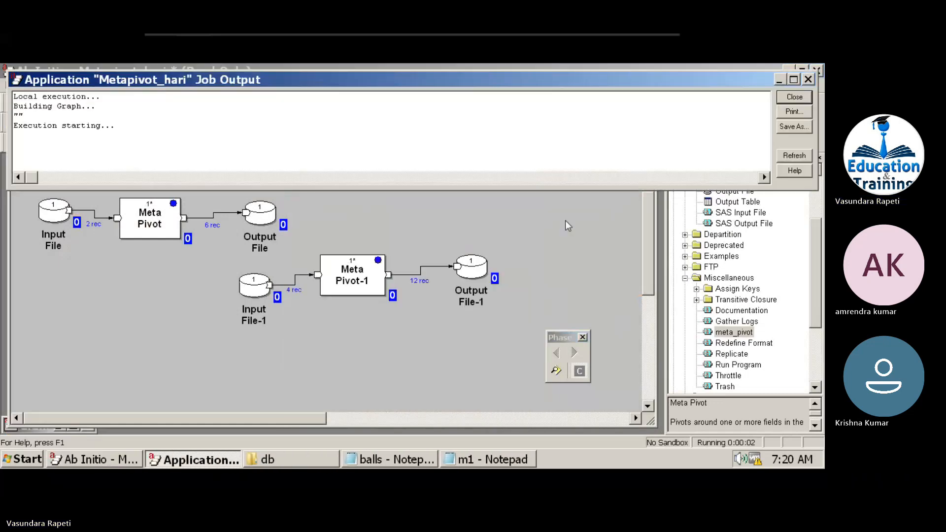
{"action": "right_click", "coordinate": [472, 272]}
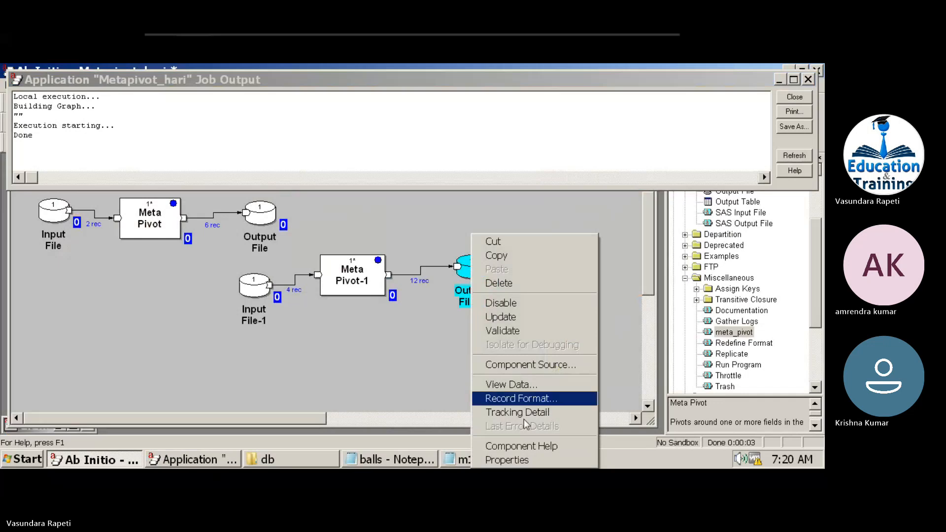
{"action": "left_click", "coordinate": [524, 390]}
{"action": "left_click", "coordinate": [463, 353]}
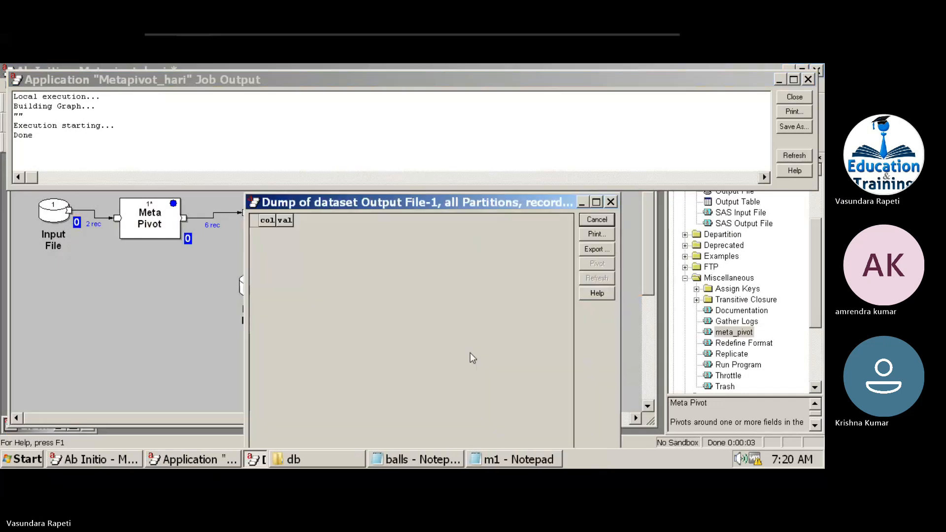
{"action": "left_click_drag", "start_coordinate": [395, 204], "coordinate": [359, 170]}
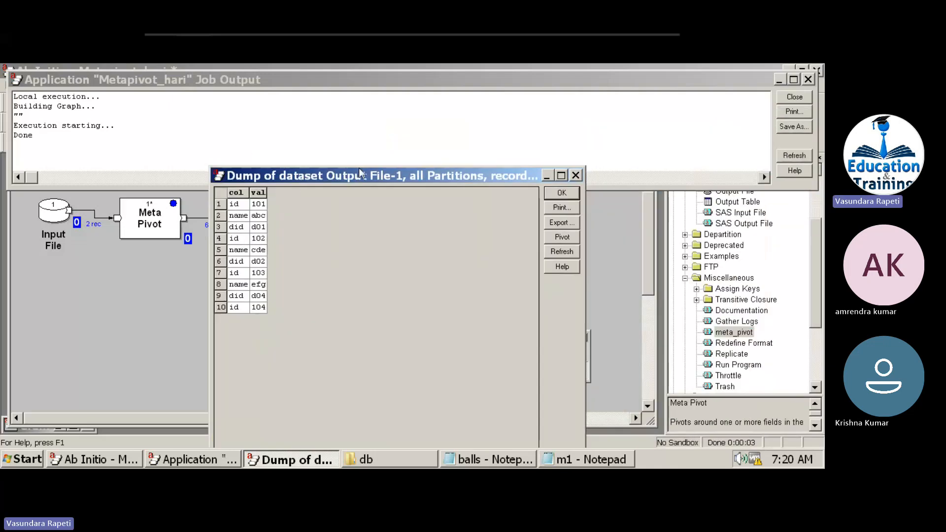
{"action": "left_click", "coordinate": [551, 197]}
Reopen Output File-1's data showing up to 100 records and move the dump aside.
{"action": "right_click", "coordinate": [473, 269]}
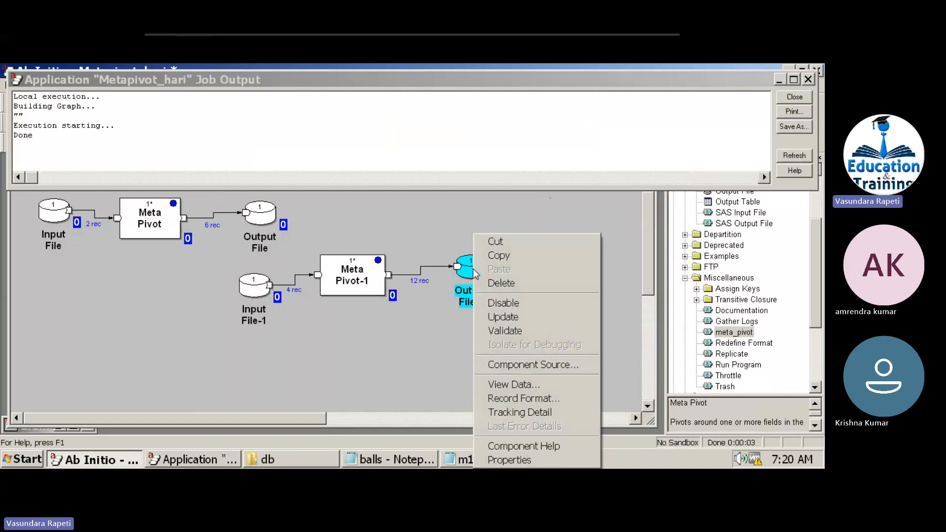
{"action": "left_click", "coordinate": [495, 383]}
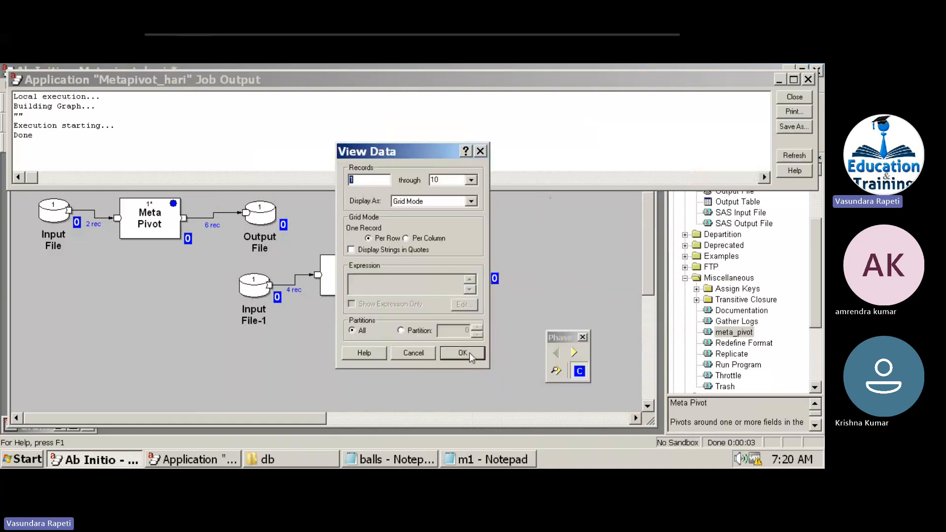
{"action": "left_click", "coordinate": [463, 352]}
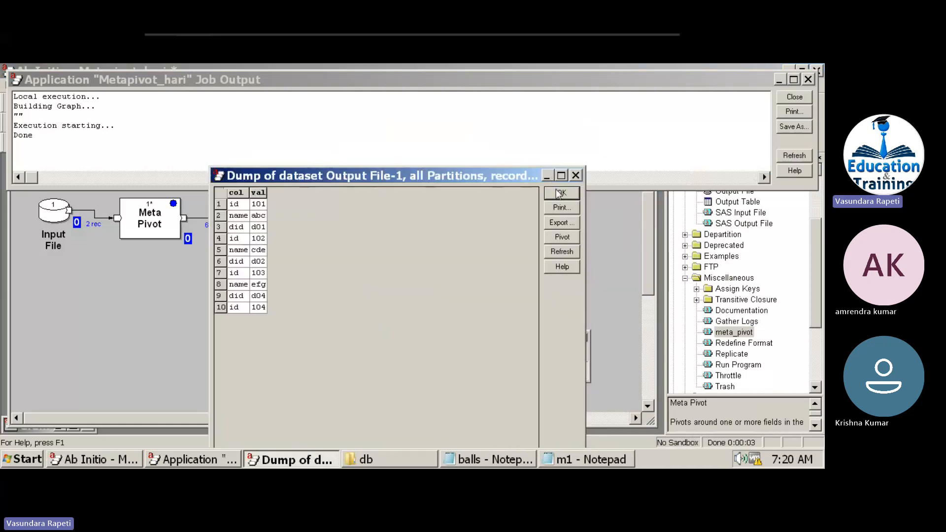
{"action": "left_click", "coordinate": [561, 193]}
{"action": "right_click", "coordinate": [472, 270]}
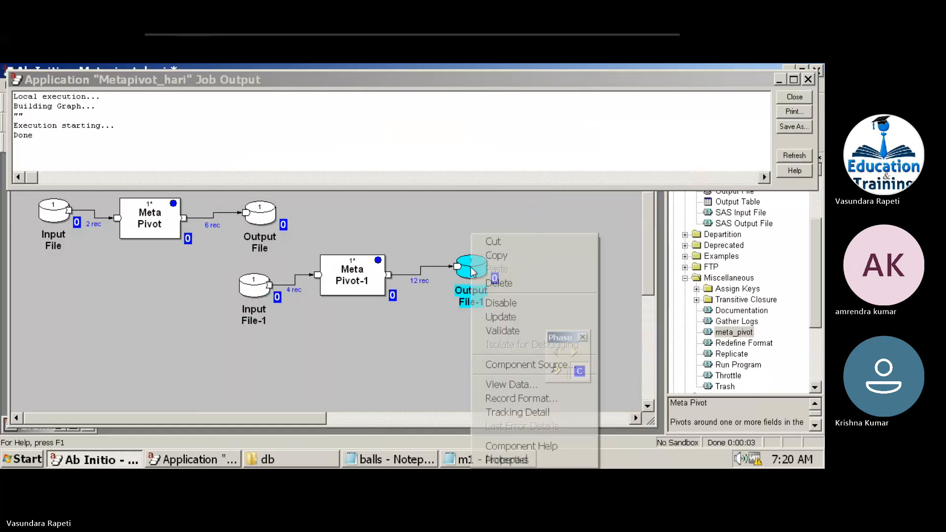
{"action": "left_click", "coordinate": [494, 384]}
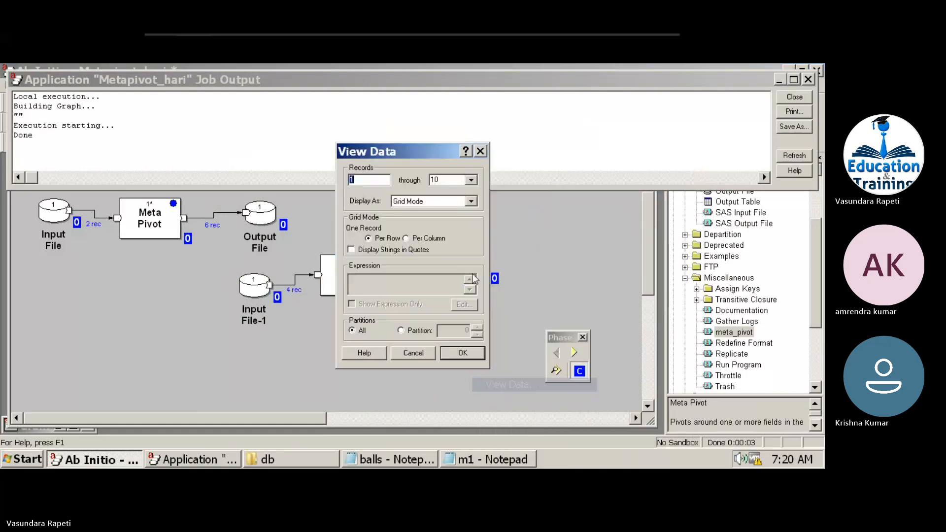
{"action": "double_click", "coordinate": [463, 183]}
{"action": "left_click", "coordinate": [472, 179]}
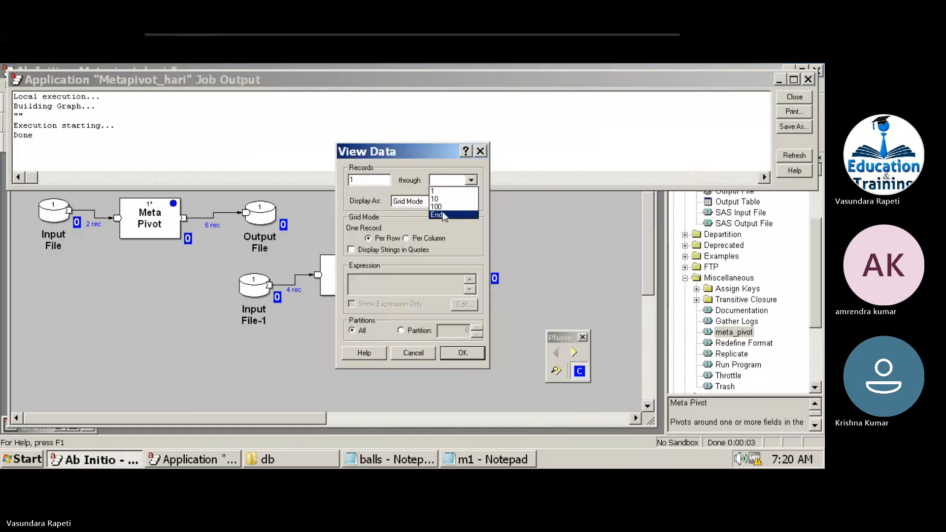
{"action": "left_click", "coordinate": [446, 207]}
{"action": "left_click", "coordinate": [478, 353]}
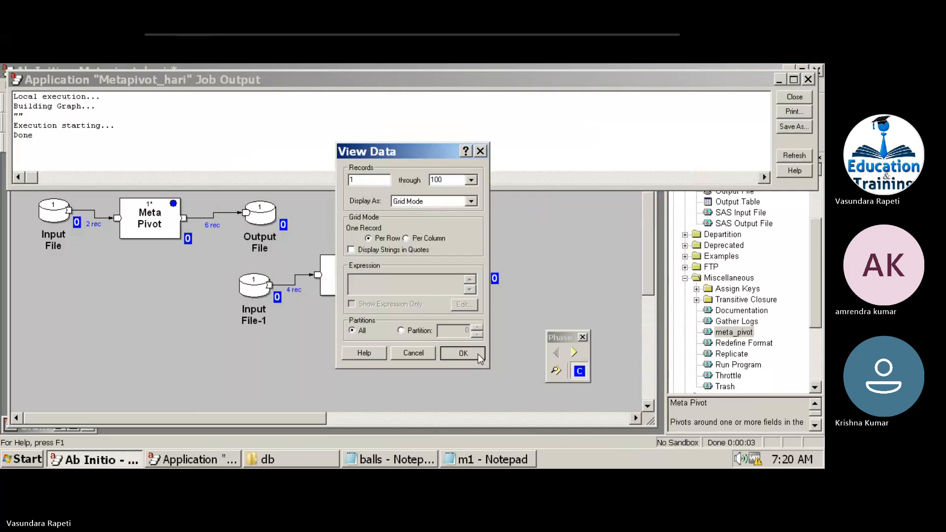
{"action": "left_click_drag", "start_coordinate": [339, 176], "coordinate": [610, 143]}
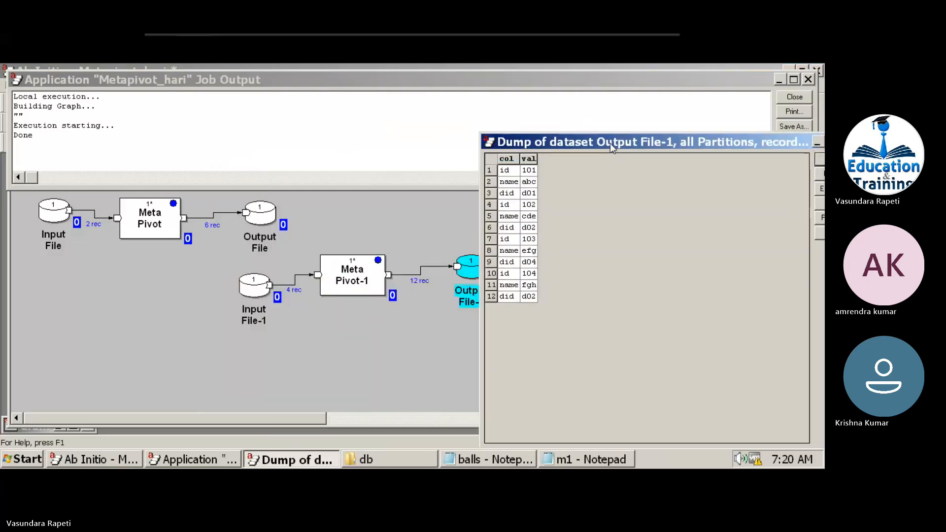
View Input File-1's data beside the output and match its id, name and did columns to output rows.
{"action": "right_click", "coordinate": [252, 290]}
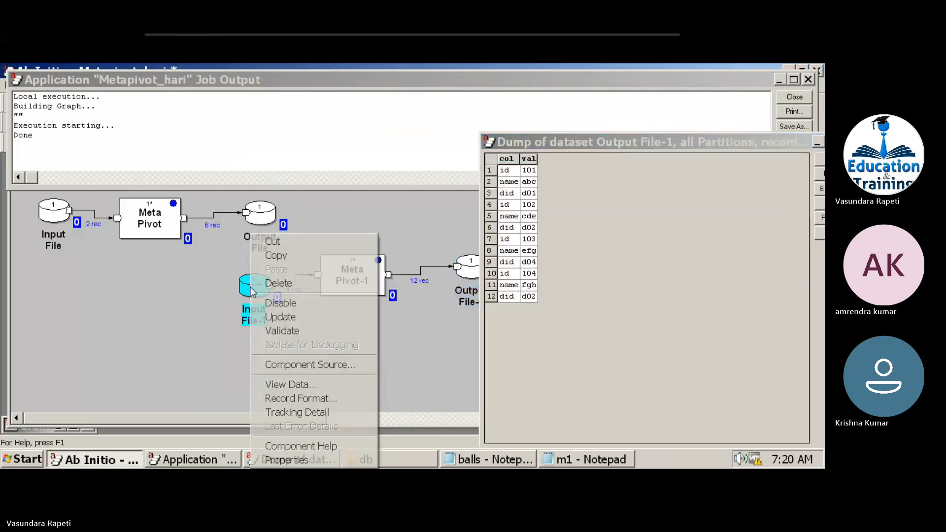
{"action": "left_click", "coordinate": [286, 385]}
{"action": "left_click", "coordinate": [468, 353]}
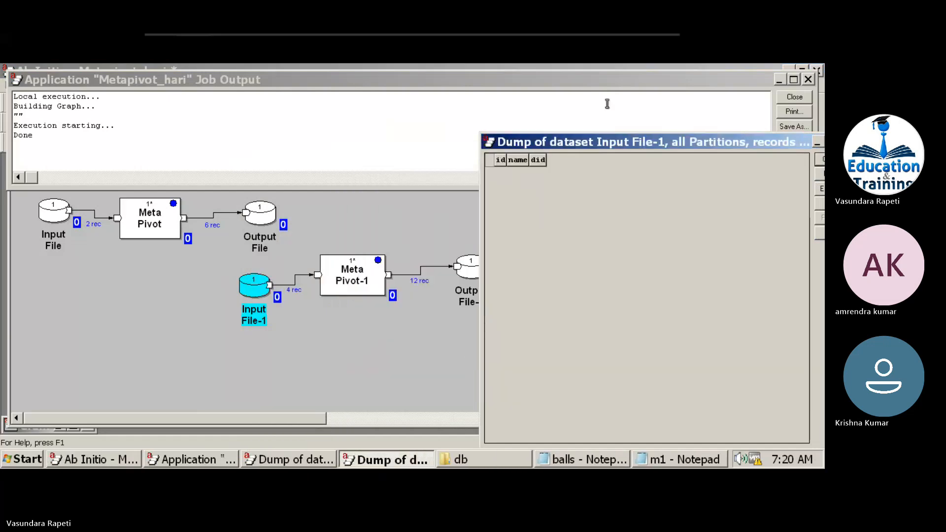
{"action": "left_click_drag", "start_coordinate": [603, 146], "coordinate": [159, 186]}
{"action": "left_click", "coordinate": [59, 199]}
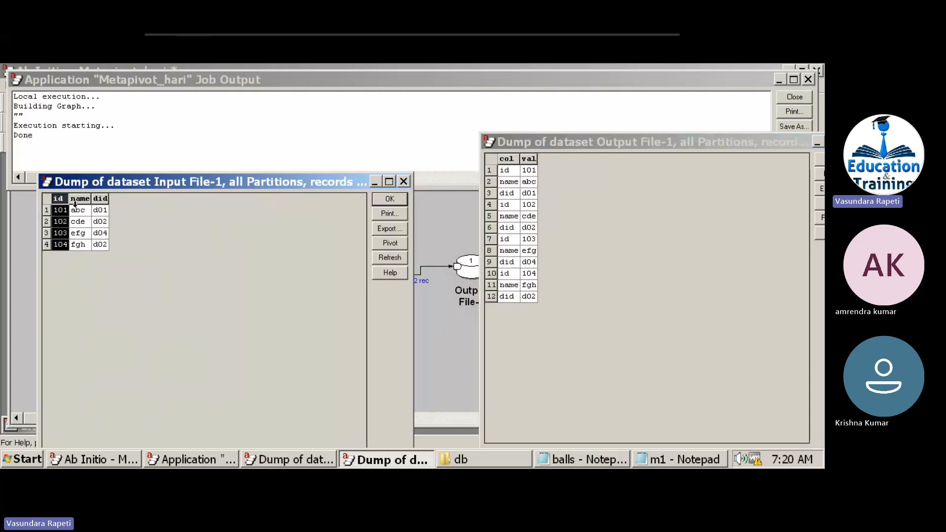
{"action": "left_click", "coordinate": [80, 200]}
{"action": "left_click_drag", "start_coordinate": [91, 201], "coordinate": [101, 202]}
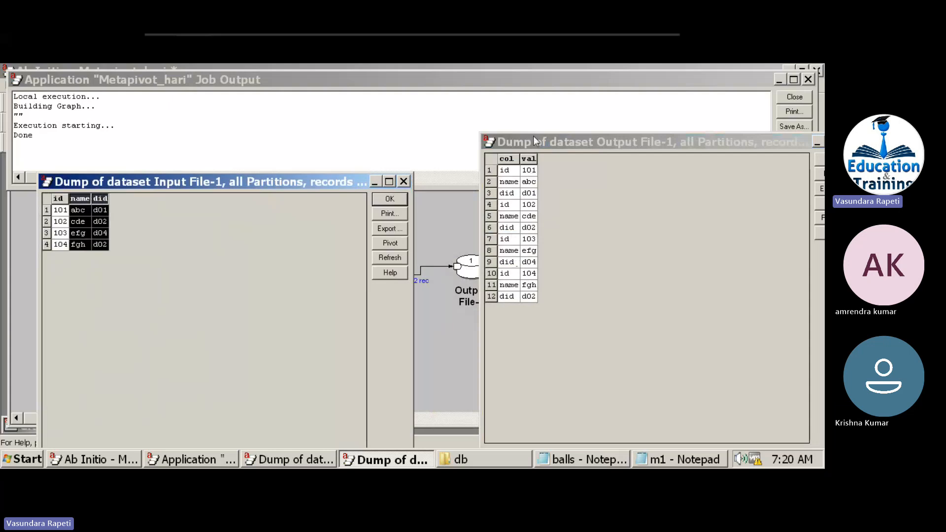
{"action": "left_click_drag", "start_coordinate": [509, 181], "coordinate": [512, 263]}
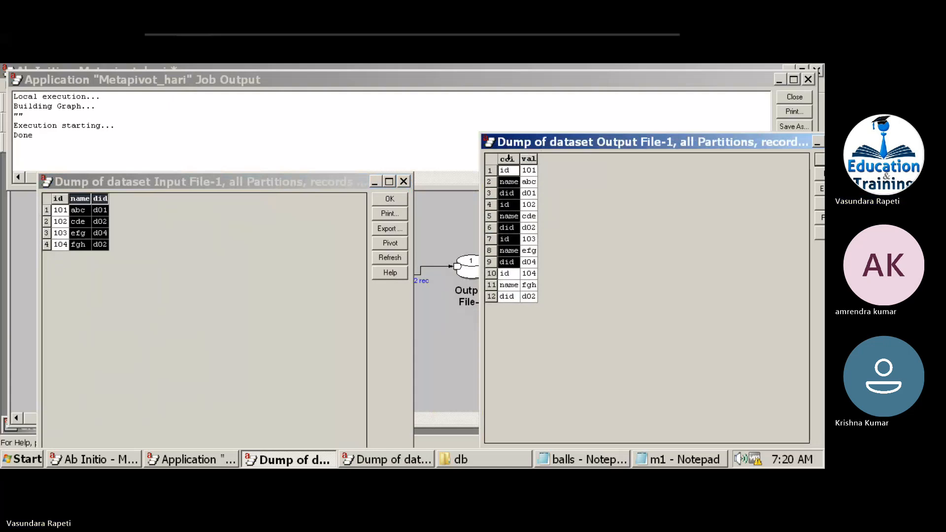
Sort the output by val, then by col, highlighting the id rows 101–104, and close the view.
{"action": "left_click", "coordinate": [529, 158]}
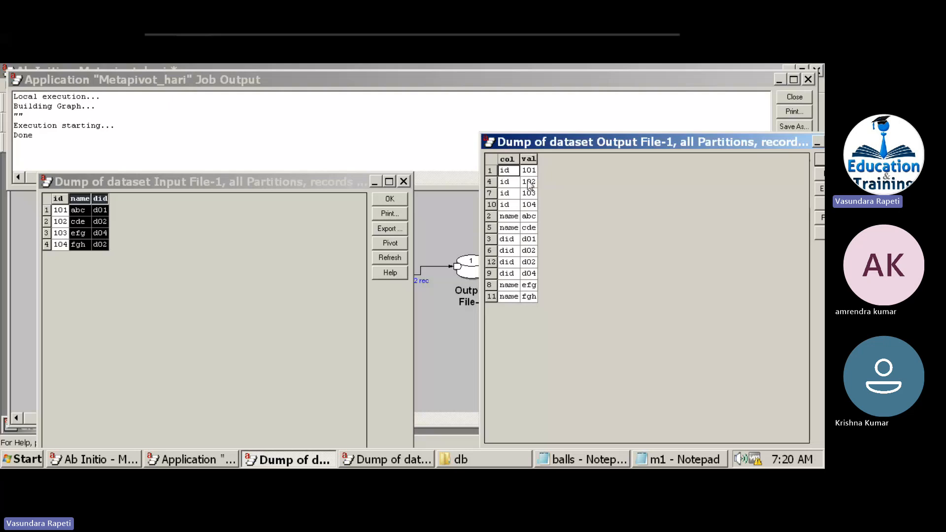
{"action": "left_click_drag", "start_coordinate": [529, 170], "coordinate": [533, 212]}
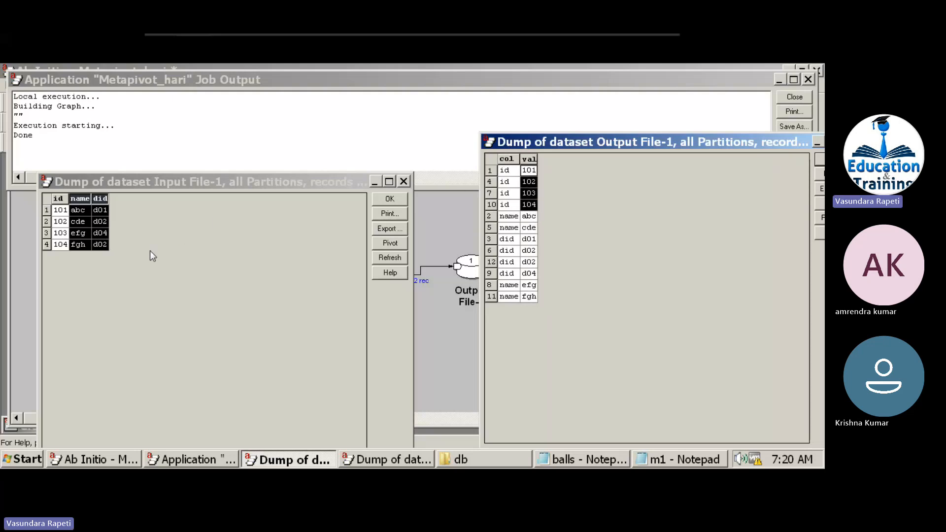
{"action": "left_click", "coordinate": [532, 211]}
{"action": "left_click_drag", "start_coordinate": [533, 213], "coordinate": [532, 235]}
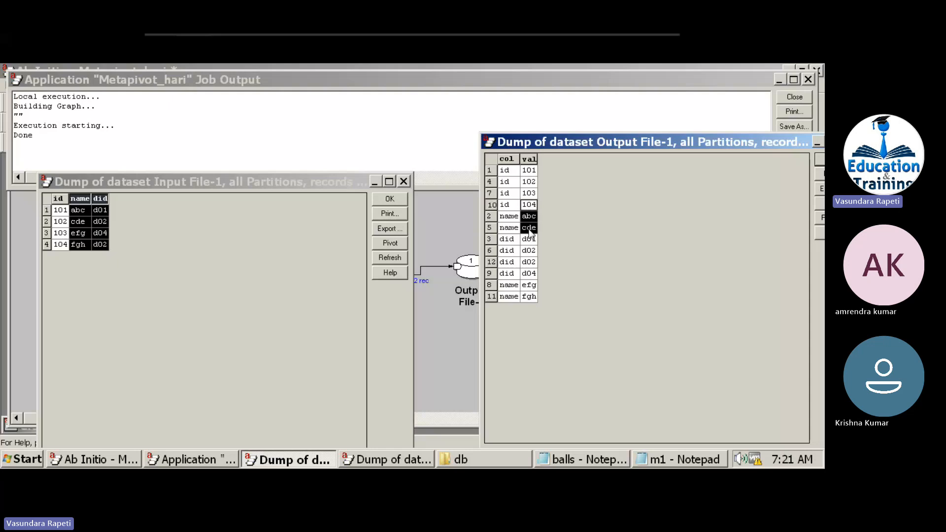
{"action": "left_click", "coordinate": [505, 159]}
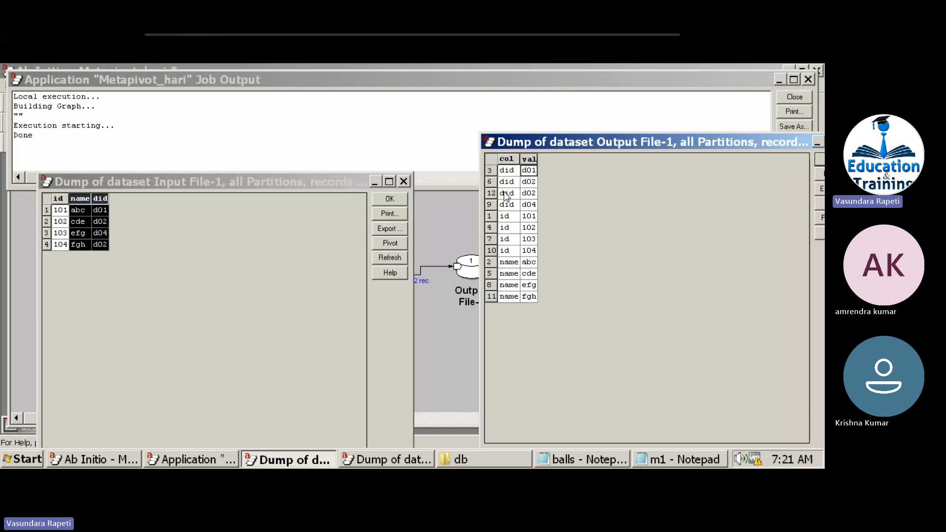
{"action": "left_click_drag", "start_coordinate": [506, 219], "coordinate": [536, 261]}
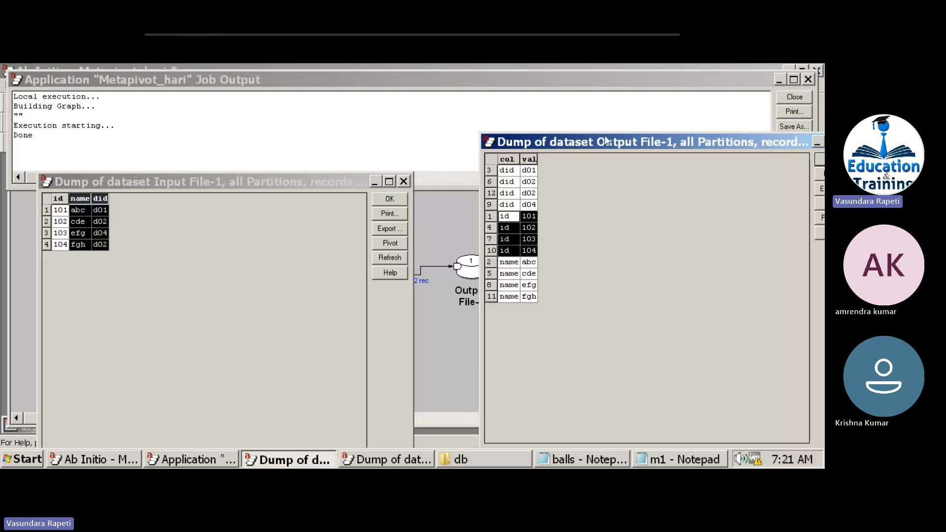
{"action": "left_click_drag", "start_coordinate": [602, 141], "coordinate": [348, 174]}
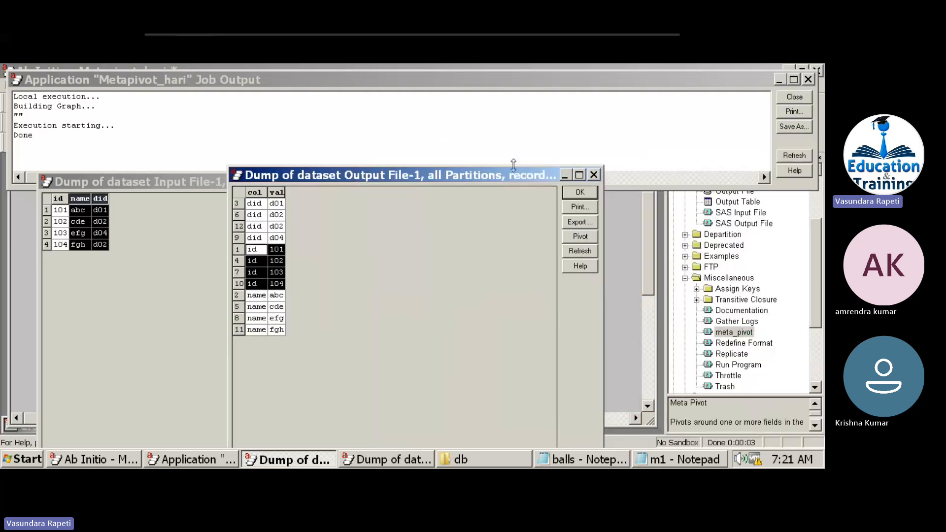
{"action": "left_click", "coordinate": [571, 195]}
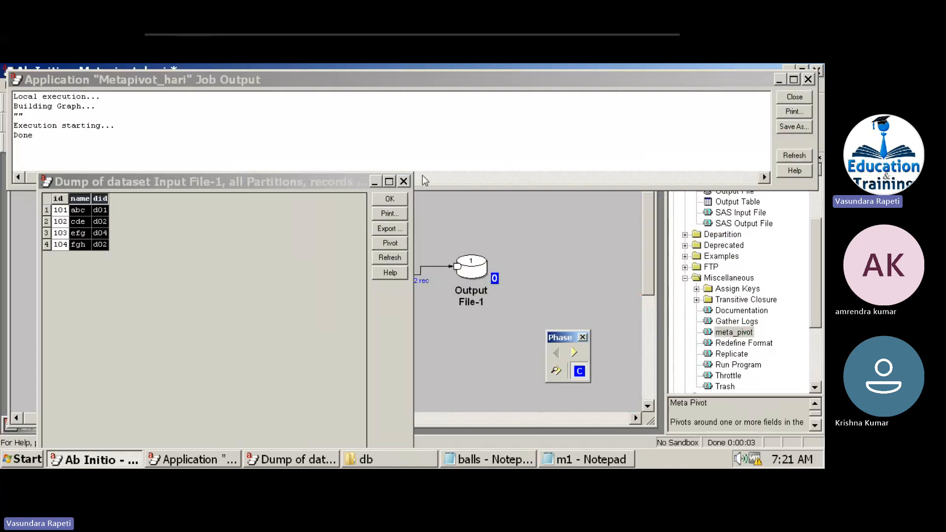
Copy the did field line from Input File-1's port record format.
{"action": "left_click", "coordinate": [399, 198]}
{"action": "double_click", "coordinate": [265, 290]}
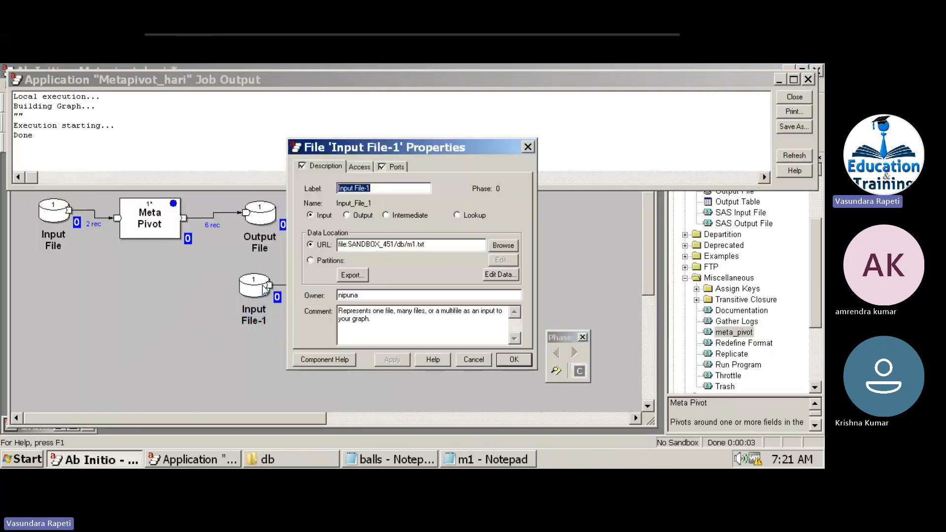
{"action": "left_click", "coordinate": [396, 166]}
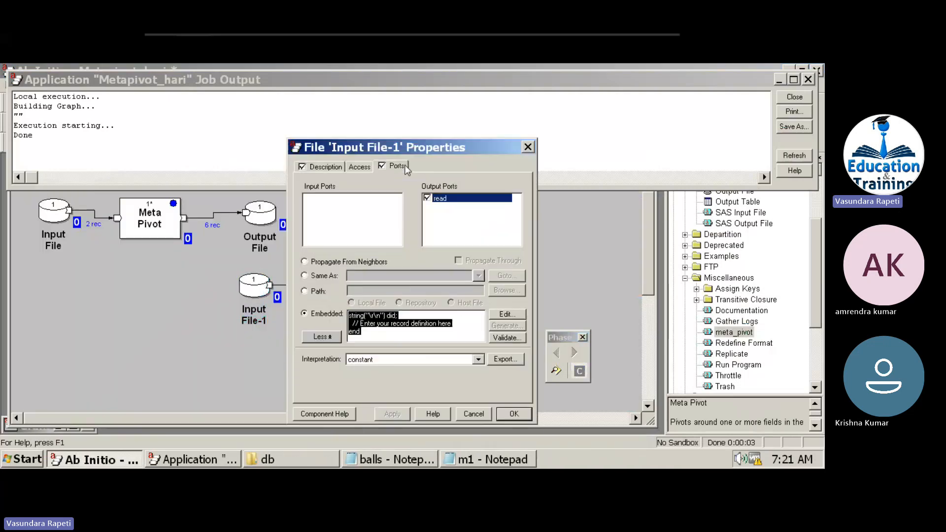
{"action": "left_click", "coordinate": [399, 316]}
{"action": "key", "text": "shift+Home"}
{"action": "key", "text": "ctrl+c"}
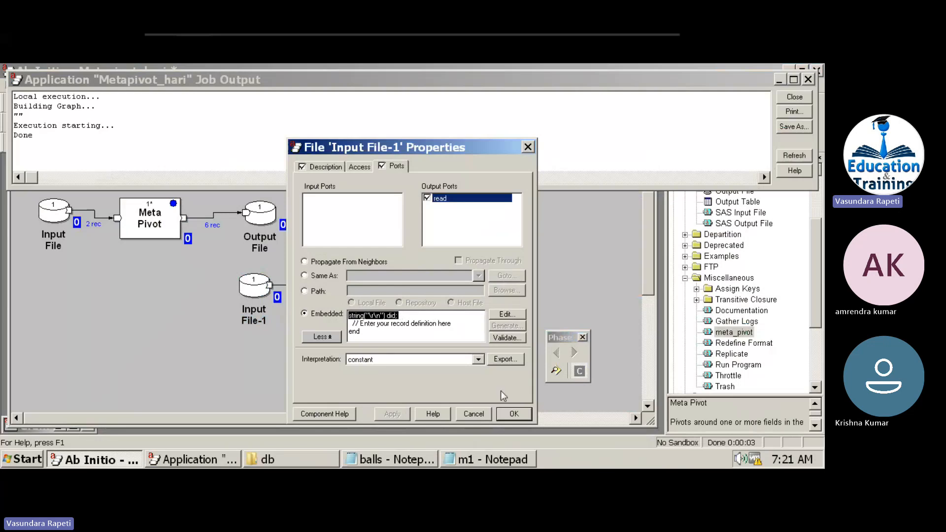
{"action": "left_click", "coordinate": [510, 417]}
Paste the did field definition at the start of Meta Pivot-1's output record format.
{"action": "double_click", "coordinate": [352, 275]}
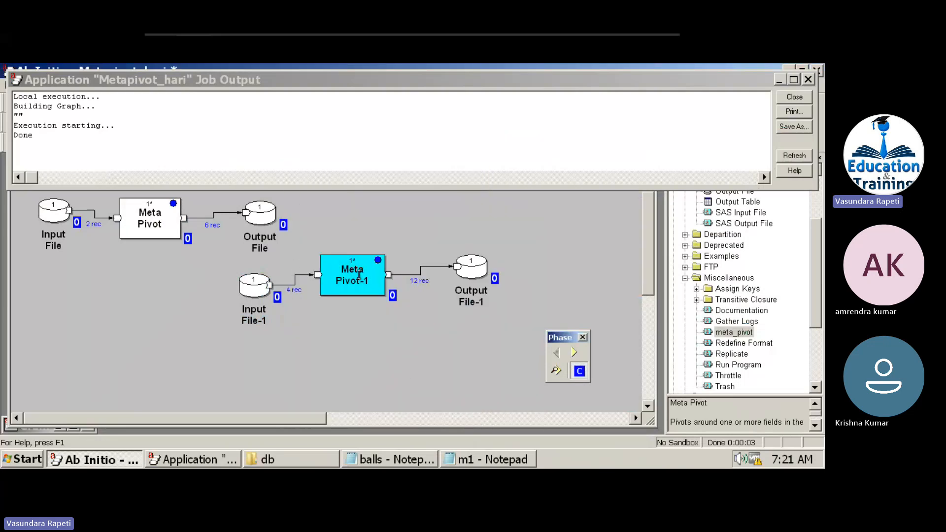
{"action": "left_click", "coordinate": [445, 168]}
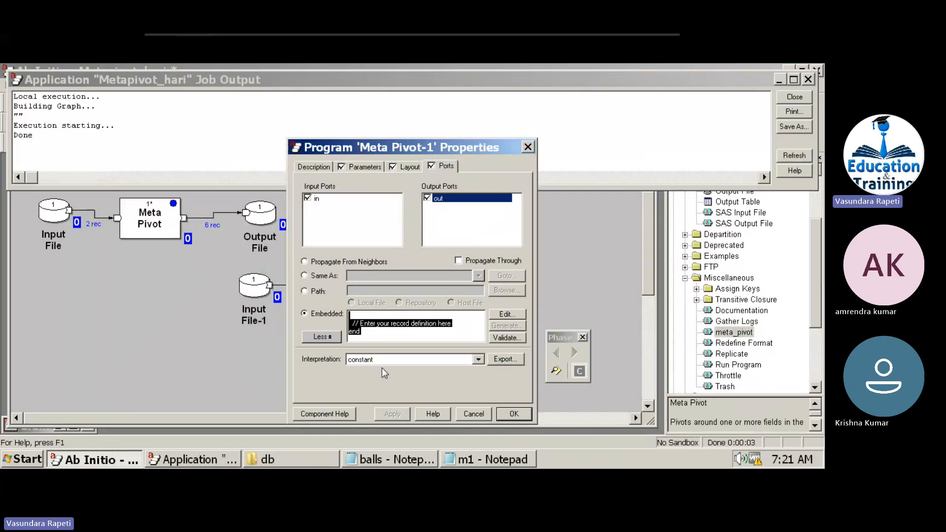
{"action": "left_click", "coordinate": [382, 315]}
{"action": "key", "text": "ctrl+v"}
{"action": "key", "text": "Return"}
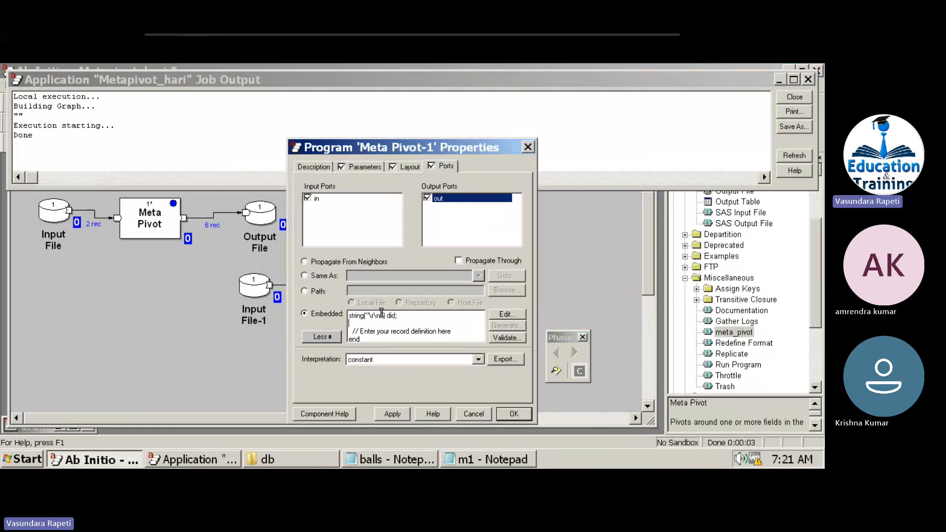
Set Meta Pivot-1's pivot1 parameter to did, apply and confirm the properties.
{"action": "left_click", "coordinate": [356, 167]}
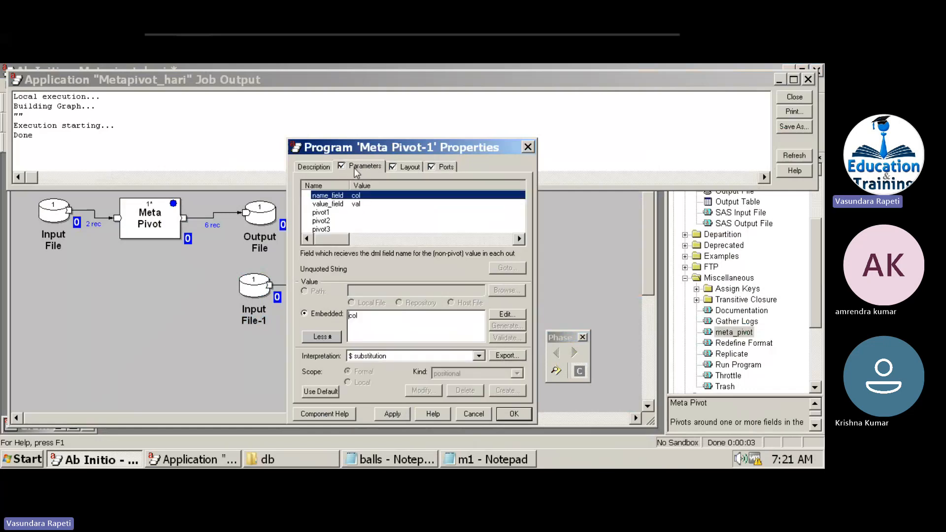
{"action": "left_click", "coordinate": [340, 212]}
{"action": "left_click", "coordinate": [377, 318]}
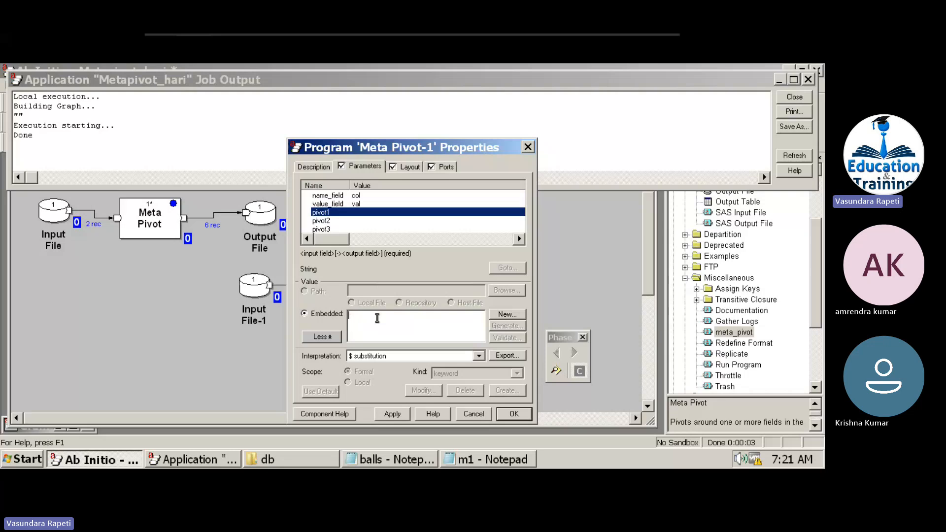
{"action": "type", "text": "did"}
{"action": "left_click", "coordinate": [392, 415]}
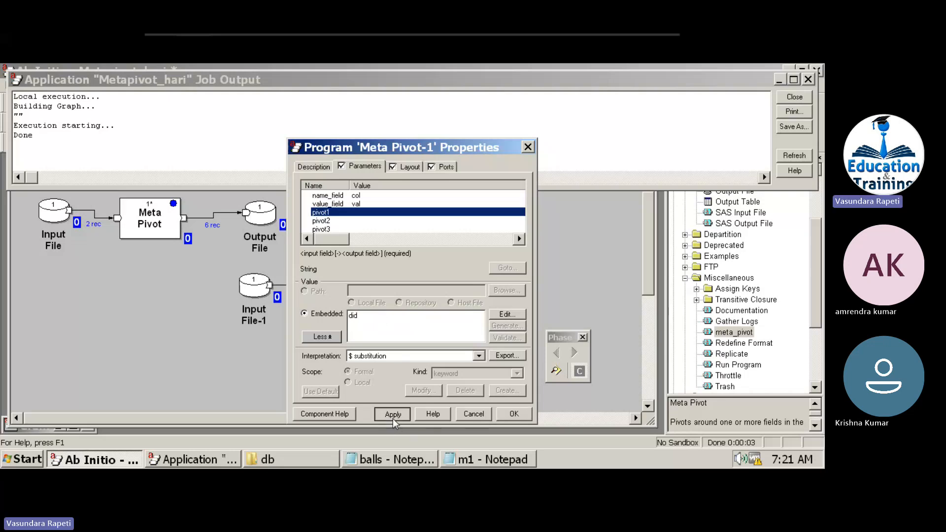
{"action": "left_click", "coordinate": [515, 419]}
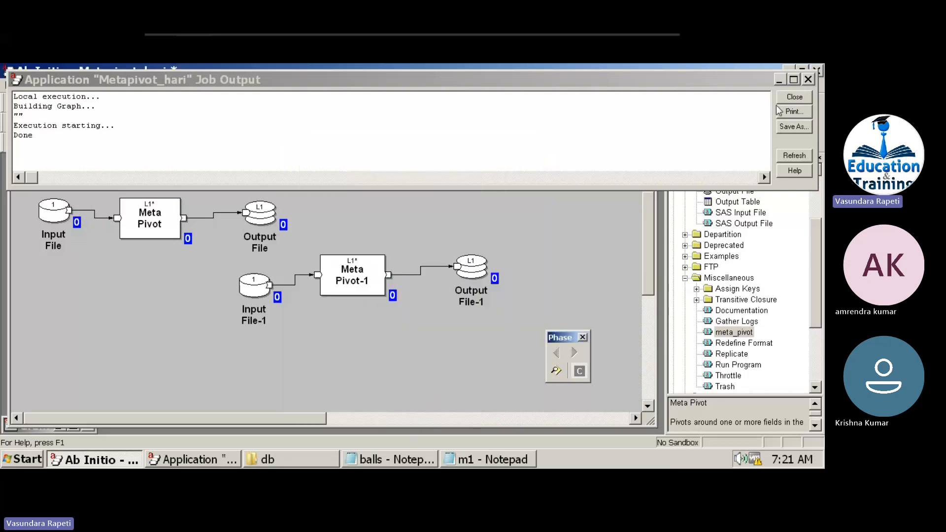
{"action": "left_click", "coordinate": [794, 96]}
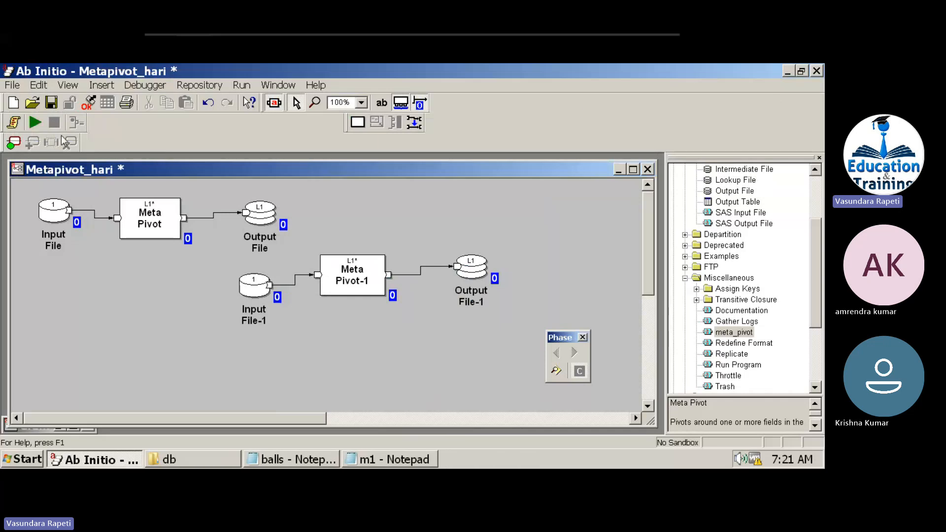
Run the graph and view Output File-1's records 1–100 sorted by col.
{"action": "left_click", "coordinate": [37, 125]}
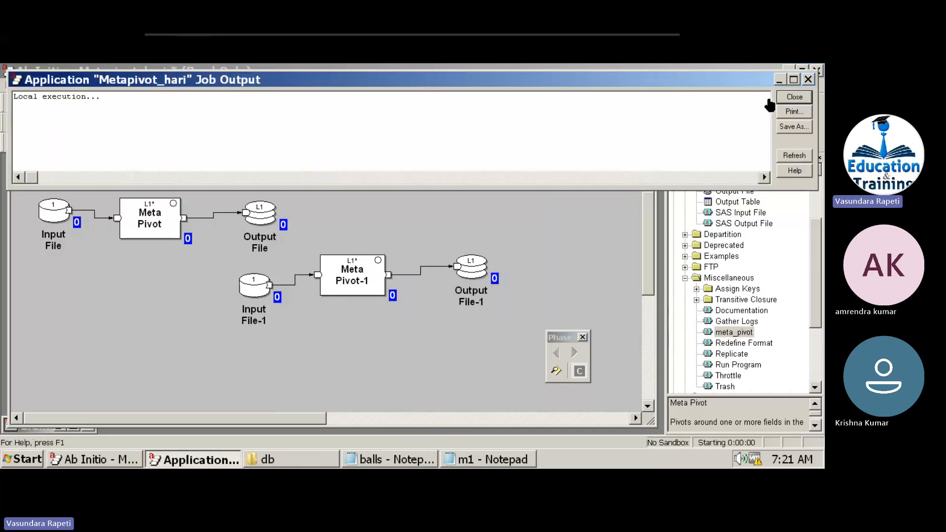
{"action": "left_click", "coordinate": [787, 100]}
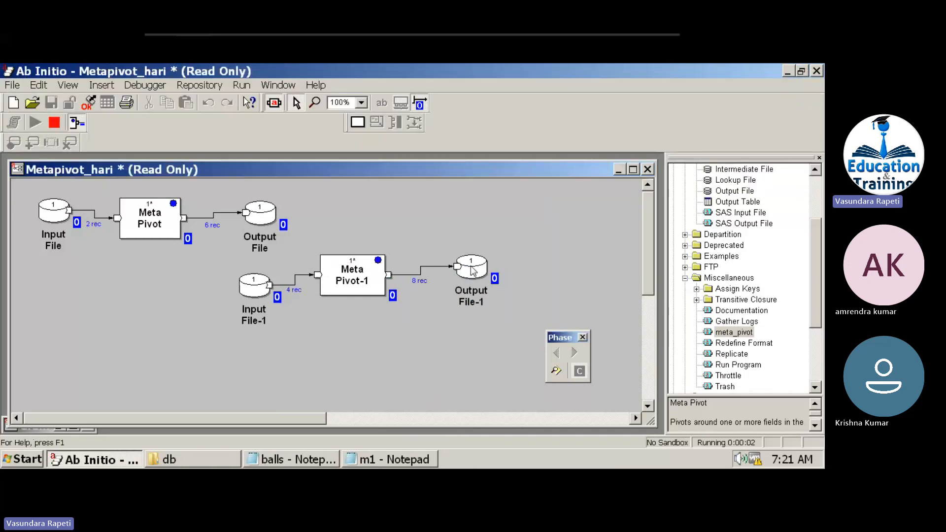
{"action": "right_click", "coordinate": [471, 267]}
{"action": "left_click", "coordinate": [488, 387]}
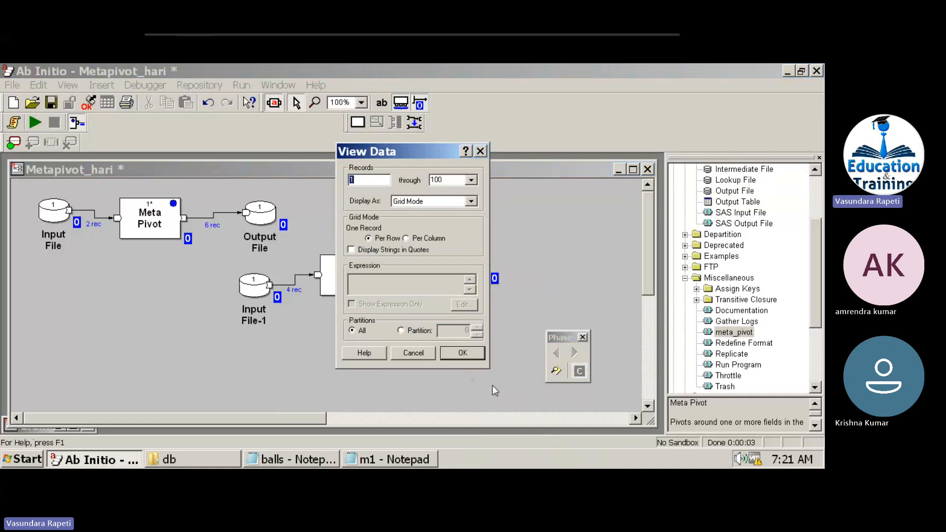
{"action": "left_click", "coordinate": [460, 355]}
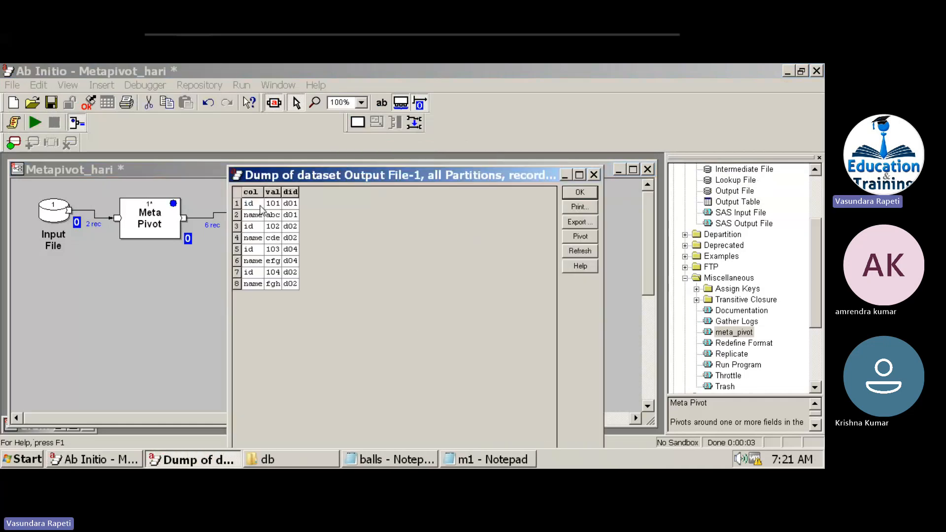
{"action": "mouse_move", "coordinate": [262, 210]}
{"action": "left_mouse_down"}
{"action": "mouse_move", "coordinate": [253, 206]}
{"action": "mouse_move", "coordinate": [273, 222]}
{"action": "mouse_move", "coordinate": [256, 205]}
{"action": "left_mouse_up"}
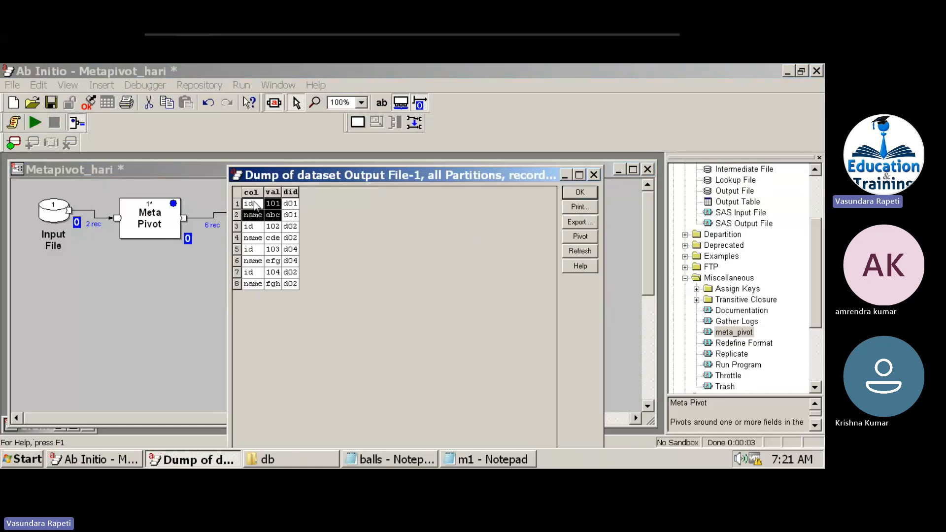
{"action": "left_click", "coordinate": [252, 191]}
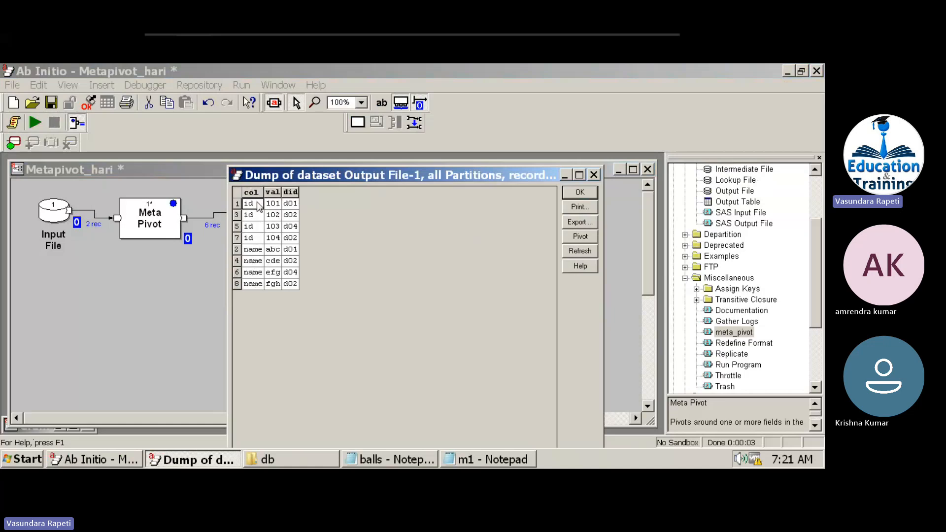
Show that the 101 and abc rows both keep did d01, then close the data view.
{"action": "left_click", "coordinate": [290, 208]}
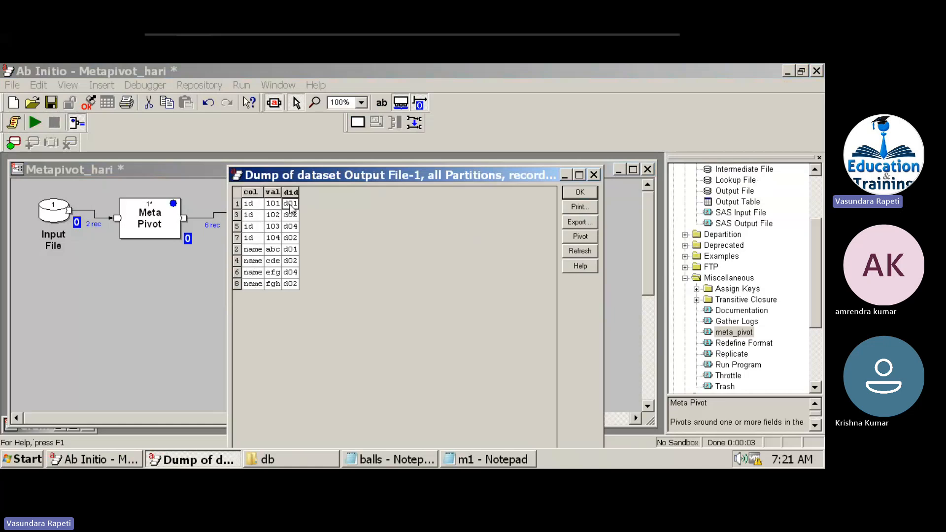
{"action": "left_click", "coordinate": [286, 251]}
{"action": "left_click", "coordinate": [274, 250]}
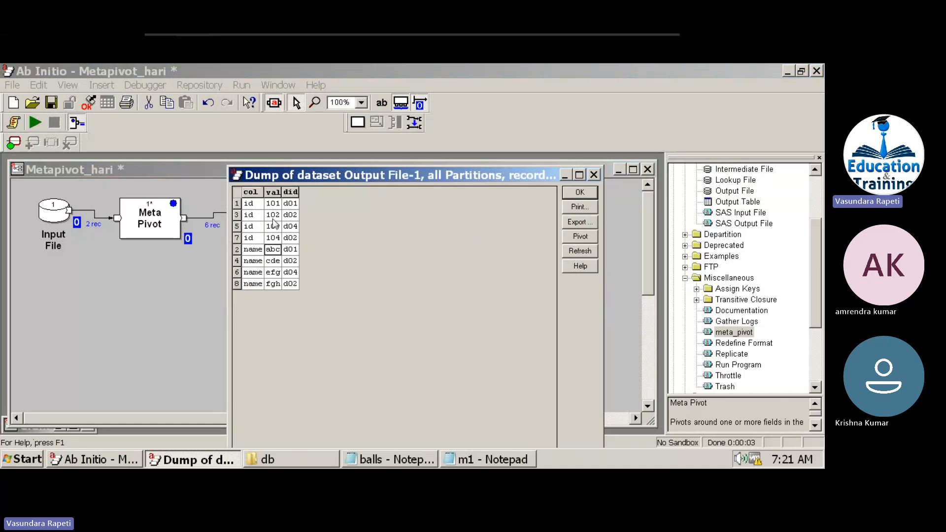
{"action": "left_click", "coordinate": [273, 204]}
{"action": "left_click", "coordinate": [273, 252]}
{"action": "left_click", "coordinate": [290, 250]}
{"action": "left_click", "coordinate": [293, 205]}
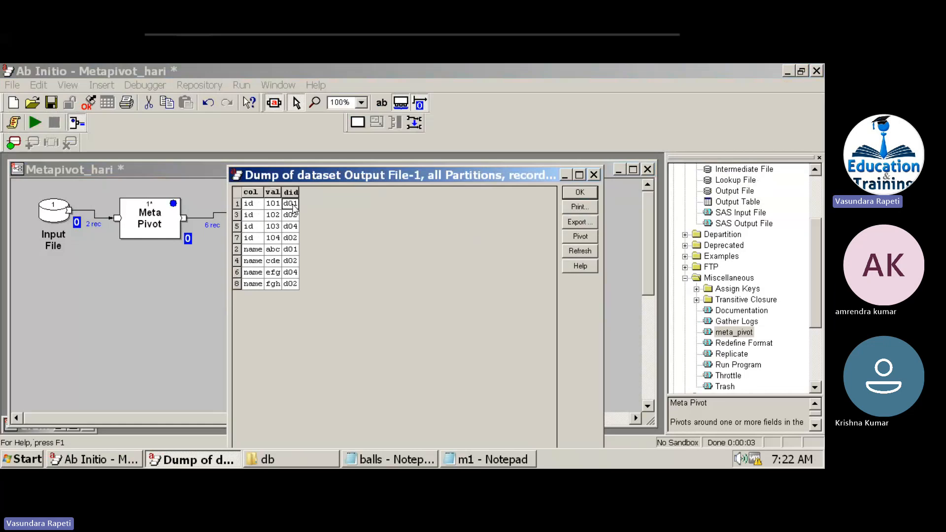
{"action": "left_click", "coordinate": [585, 196]}
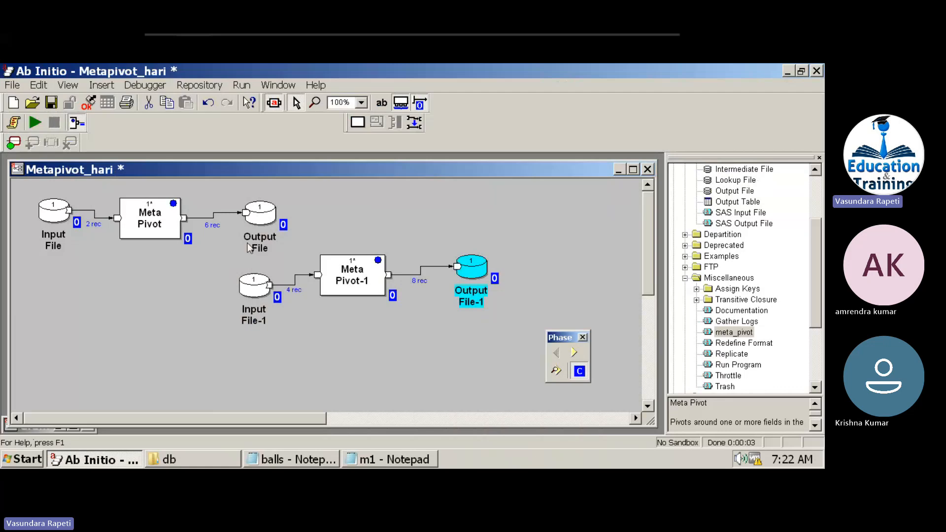
Open the Input File's properties and select its file path.
{"action": "double_click", "coordinate": [53, 212]}
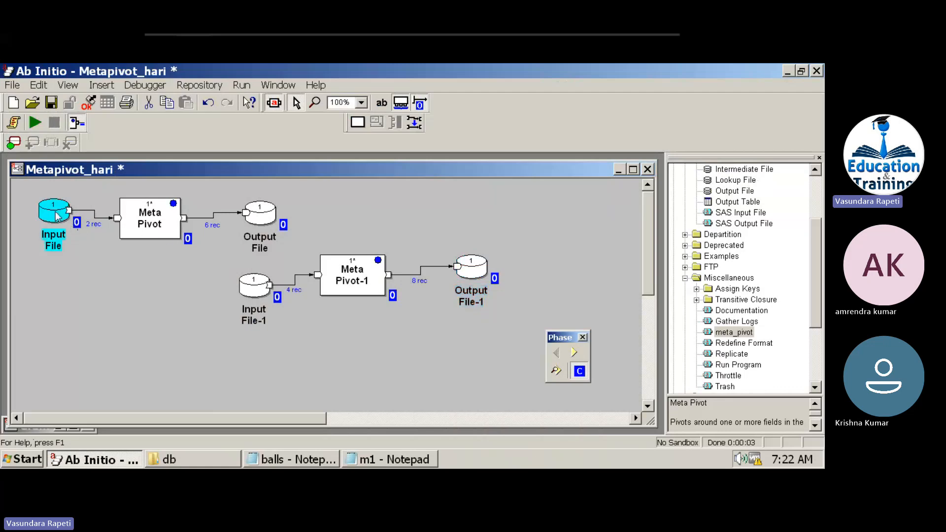
{"action": "double_click", "coordinate": [417, 245]}
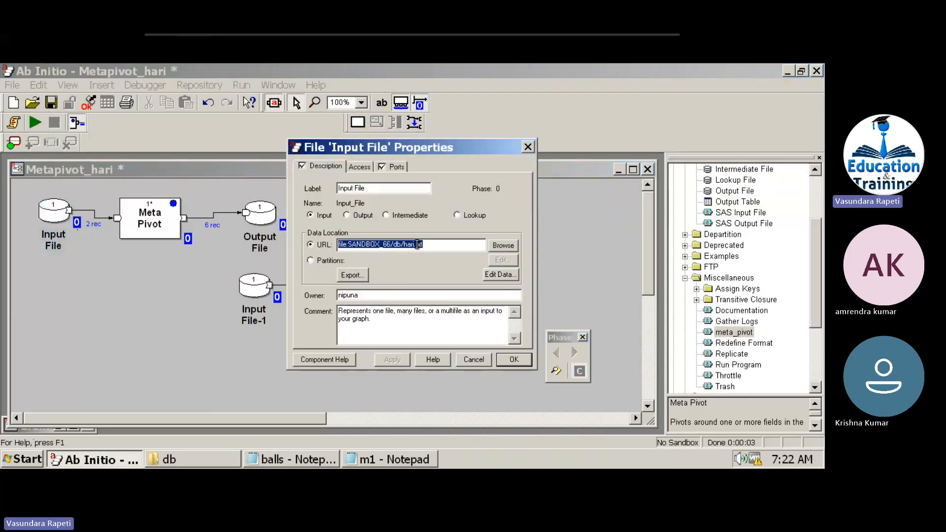
{"action": "left_click", "coordinate": [417, 244]}
{"action": "double_click", "coordinate": [417, 244]}
{"action": "left_click", "coordinate": [418, 245]}
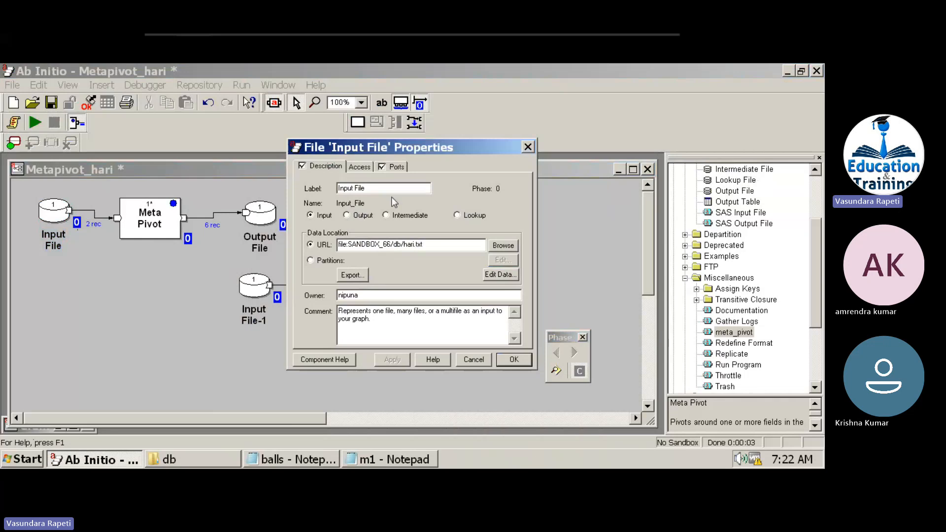
Paste the string("/") fields c1 to c4 above the n field in the embedded record format.
{"action": "left_click", "coordinate": [401, 170]}
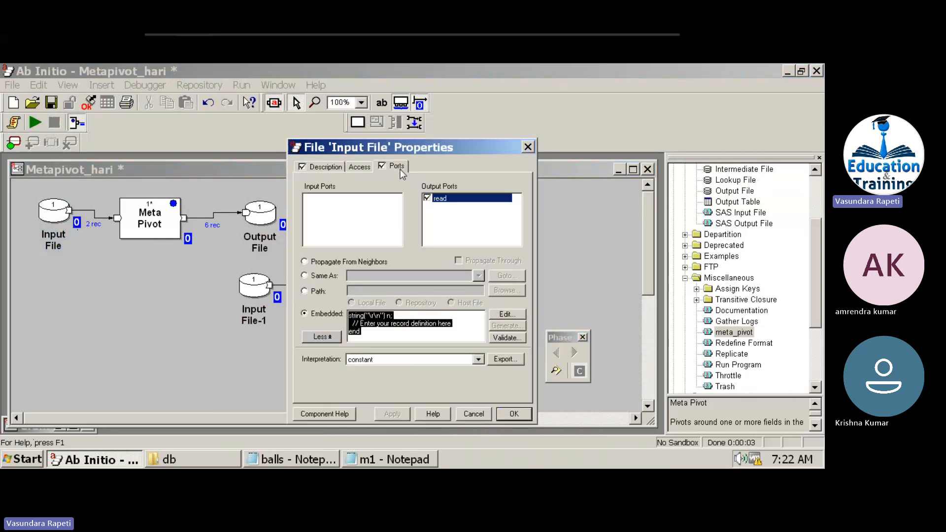
{"action": "left_click", "coordinate": [390, 324]}
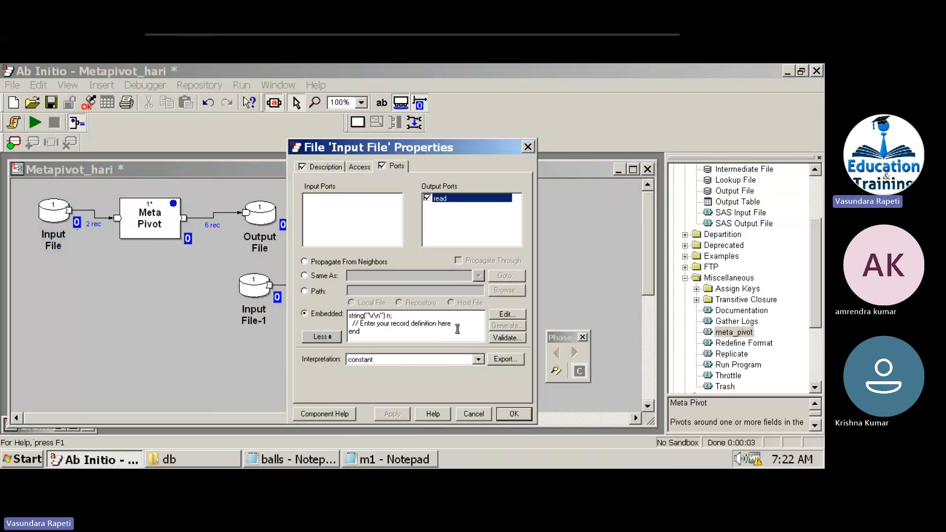
{"action": "left_click", "coordinate": [421, 316]}
{"action": "type", "text": "string(\"/\") c2; string(\"/\") c3; string(\"/\") c4;"}
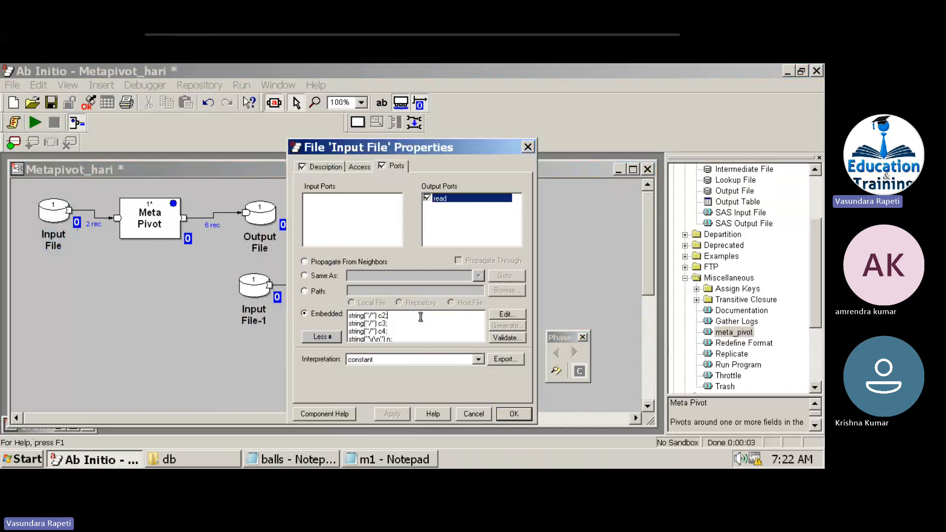
{"action": "key", "text": "Up"}
{"action": "key", "text": "Up"}
{"action": "key", "text": "Down"}
{"action": "key", "text": "Down"}
{"action": "key", "text": "Down"}
{"action": "key", "text": "Down"}
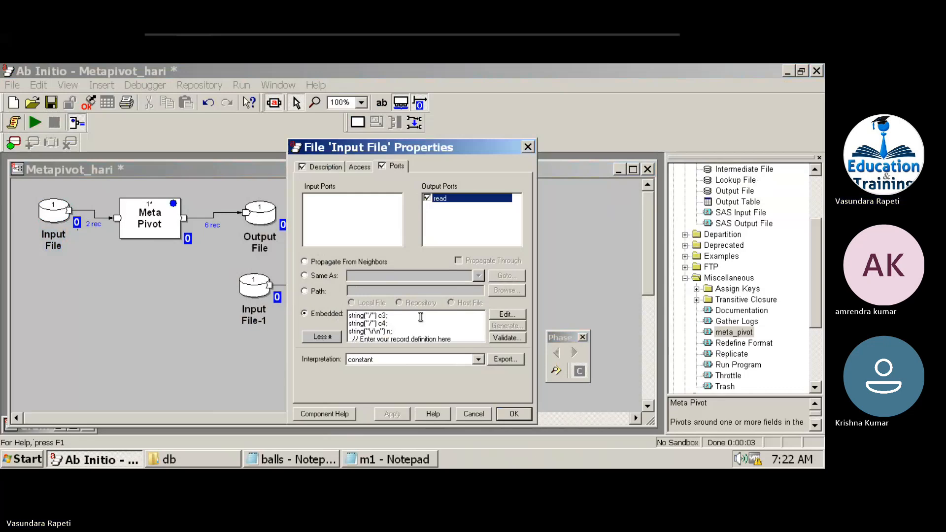
{"action": "left_click", "coordinate": [508, 314]}
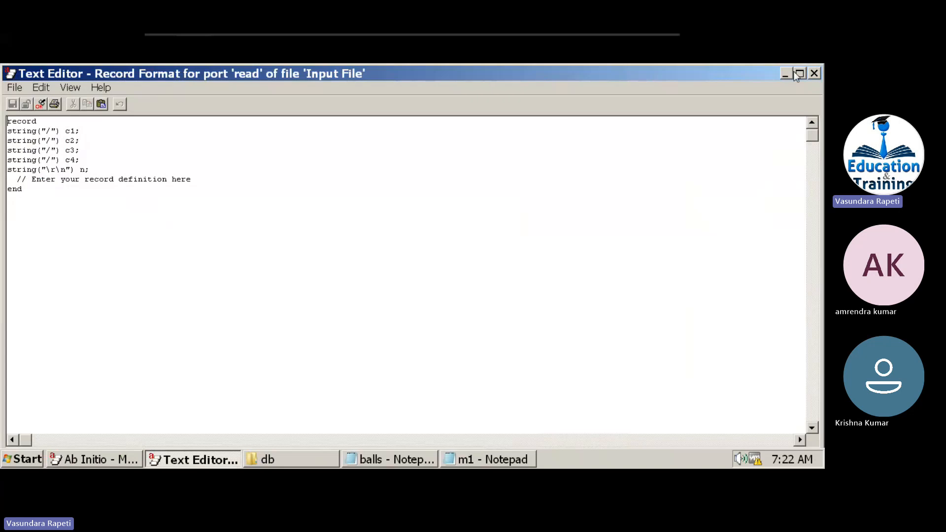
View the Input File's first 10 records and select its two rows across c1–c4 and n.
{"action": "left_click", "coordinate": [814, 73]}
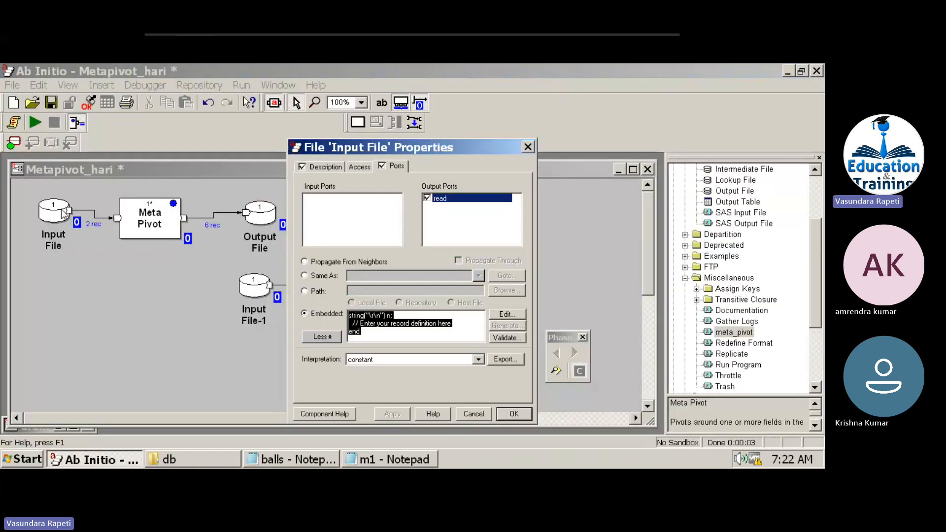
{"action": "right_click", "coordinate": [63, 213]}
{"action": "left_click", "coordinate": [116, 365]}
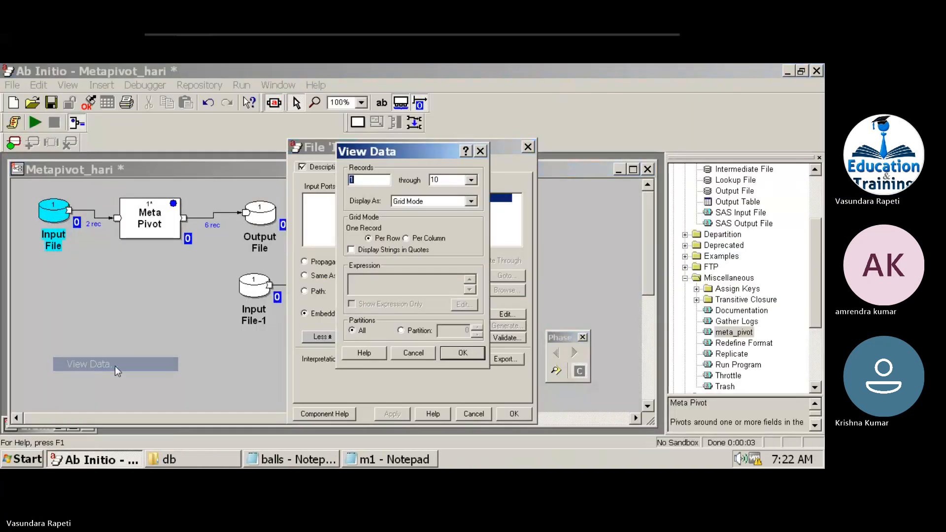
{"action": "left_click", "coordinate": [463, 352]}
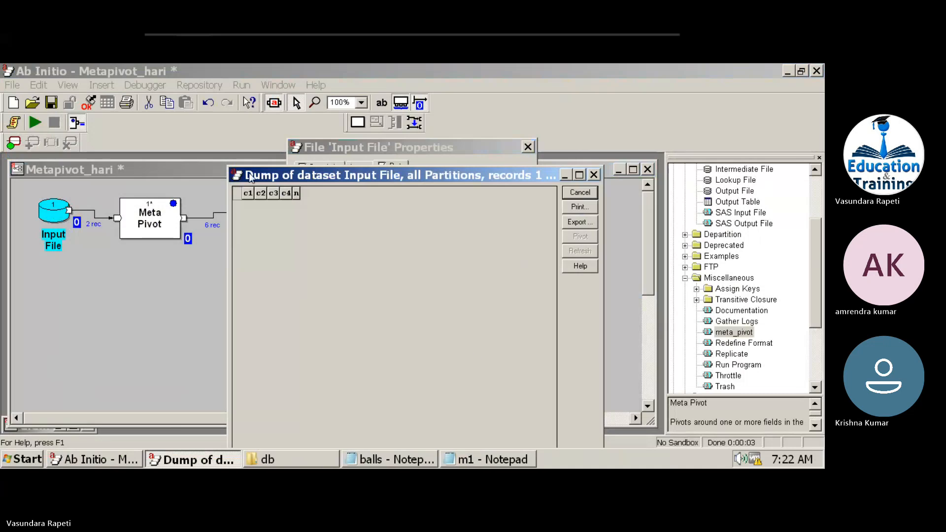
{"action": "left_click", "coordinate": [237, 203]}
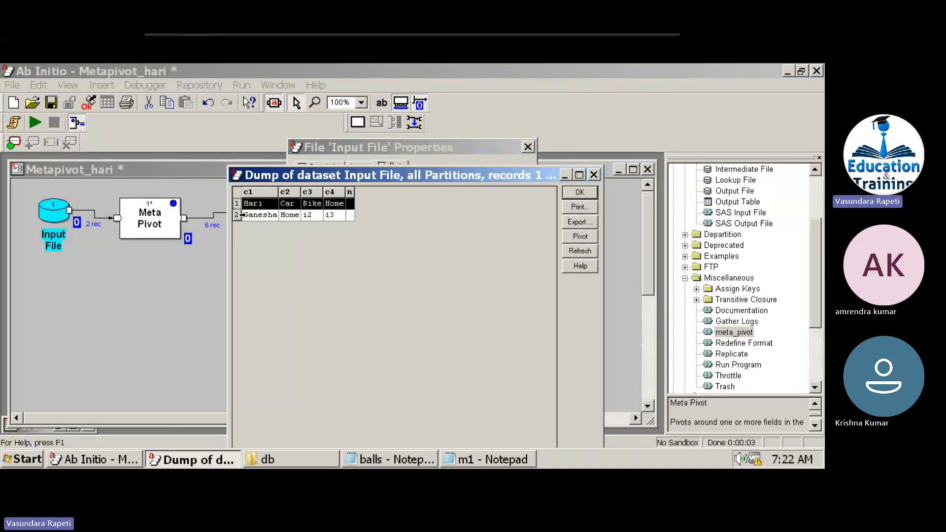
{"action": "left_click", "coordinate": [241, 215]}
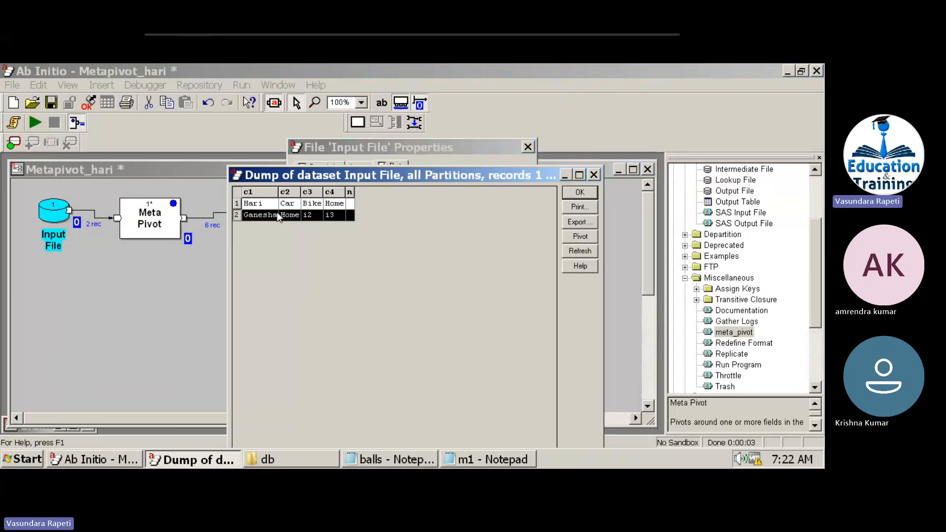
Delete c2 from the Meta Pivot's pivot2 parameter, leaving pivot1 = c1 as the only pivot.
{"action": "double_click", "coordinate": [160, 226]}
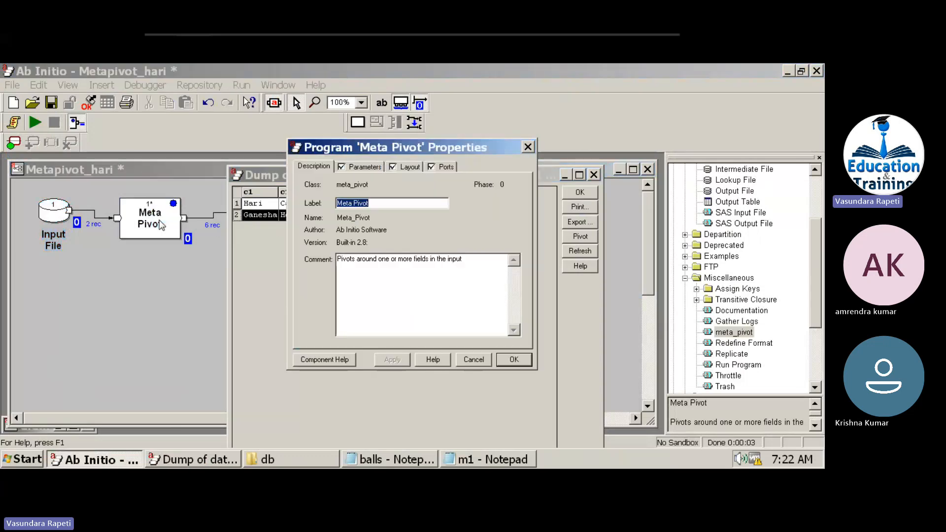
{"action": "left_click", "coordinate": [371, 167]}
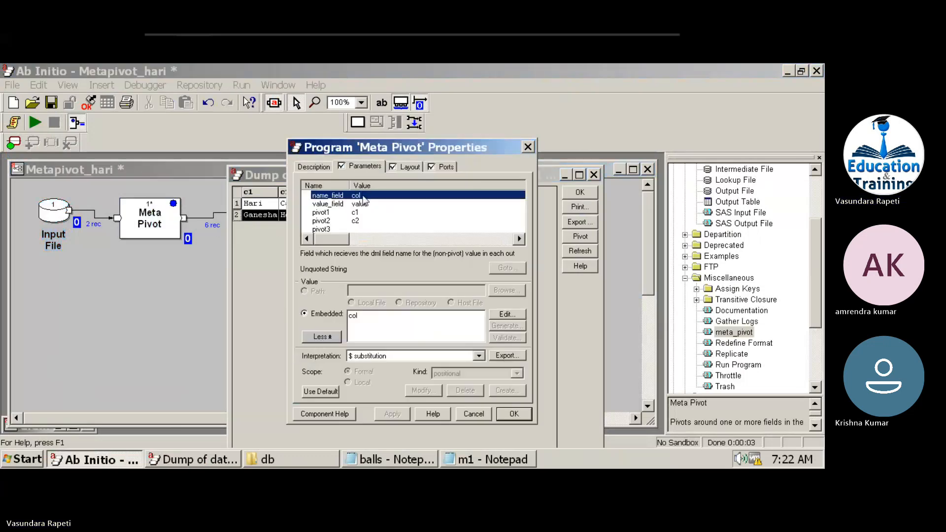
{"action": "left_click", "coordinate": [359, 213]}
{"action": "left_click", "coordinate": [359, 222]}
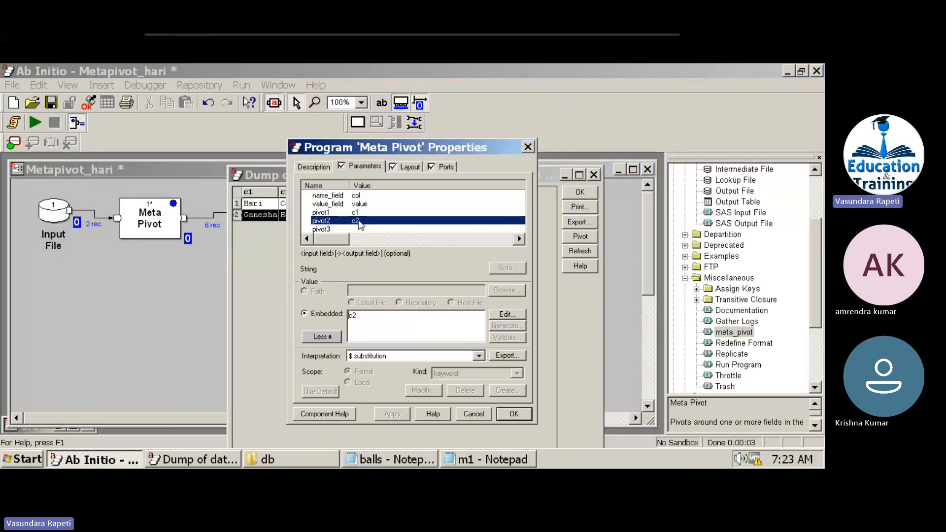
{"action": "left_click_drag", "start_coordinate": [412, 150], "coordinate": [535, 247]}
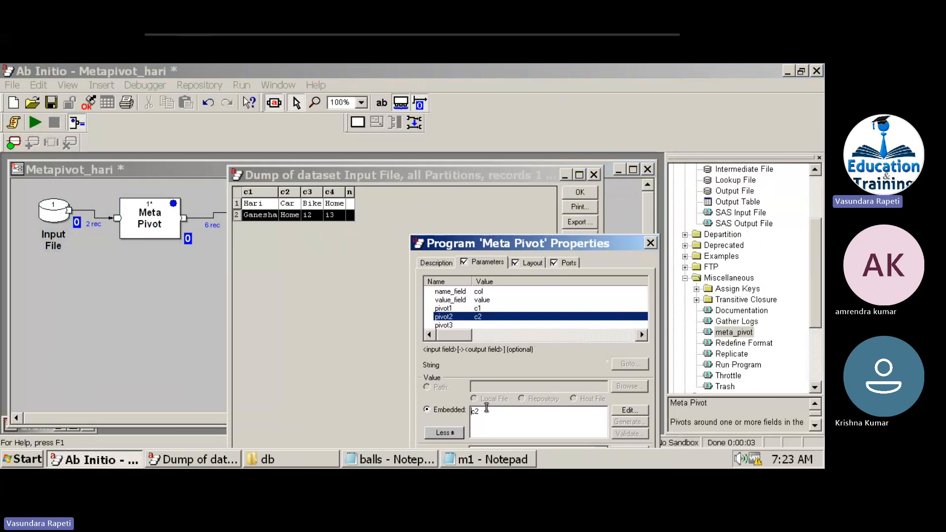
{"action": "key", "text": "Delete"}
{"action": "key", "text": "Delete"}
Run the graph after saving the Meta Pivot changes, and review the failure on unassigned c2.
{"action": "left_click", "coordinate": [39, 127]}
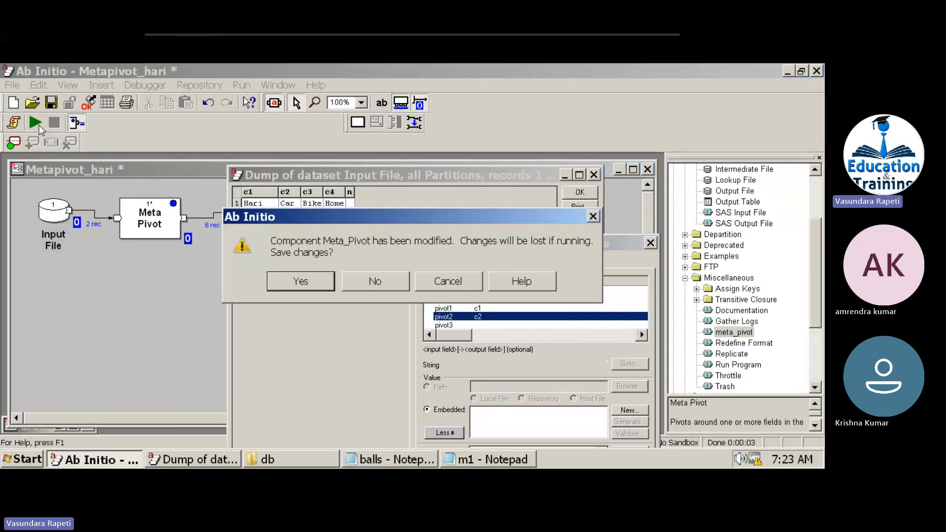
{"action": "left_click", "coordinate": [319, 285]}
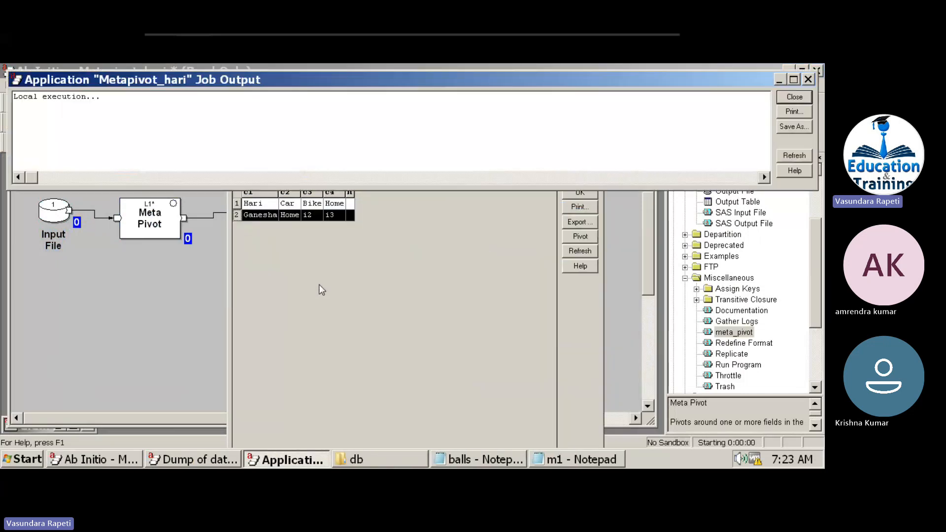
{"action": "left_click", "coordinate": [491, 288]}
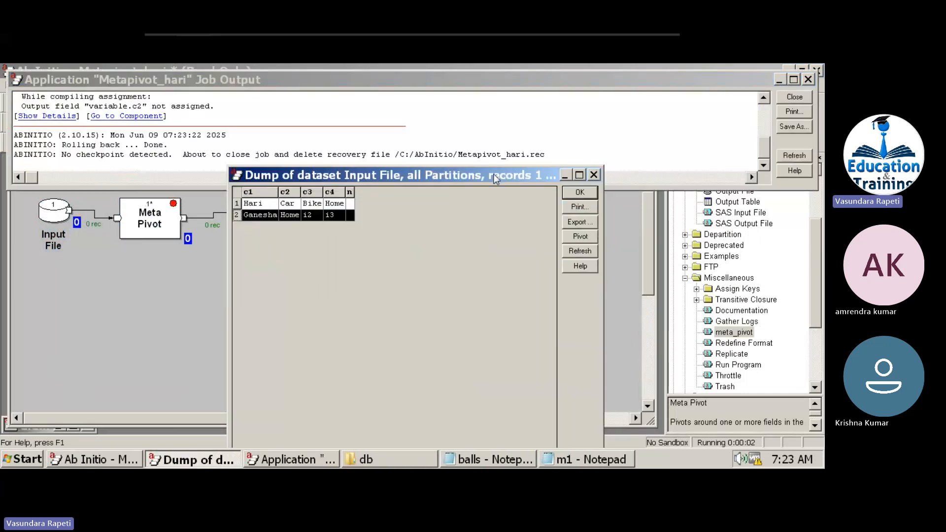
{"action": "left_click_drag", "start_coordinate": [494, 172], "coordinate": [307, 266]}
{"action": "left_click", "coordinate": [466, 281]}
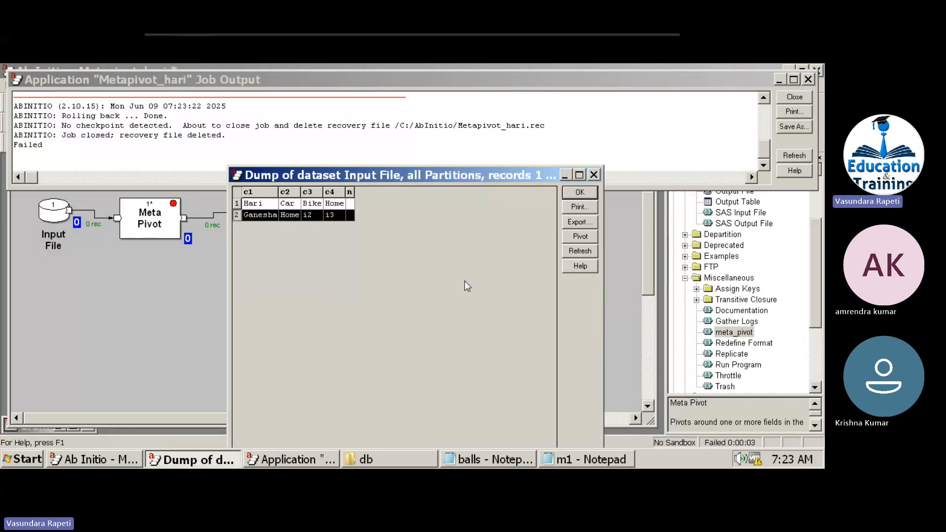
Comment out the c2 field with // in Meta Pivot's output record format, apply, and rerun the graph.
{"action": "double_click", "coordinate": [147, 219]}
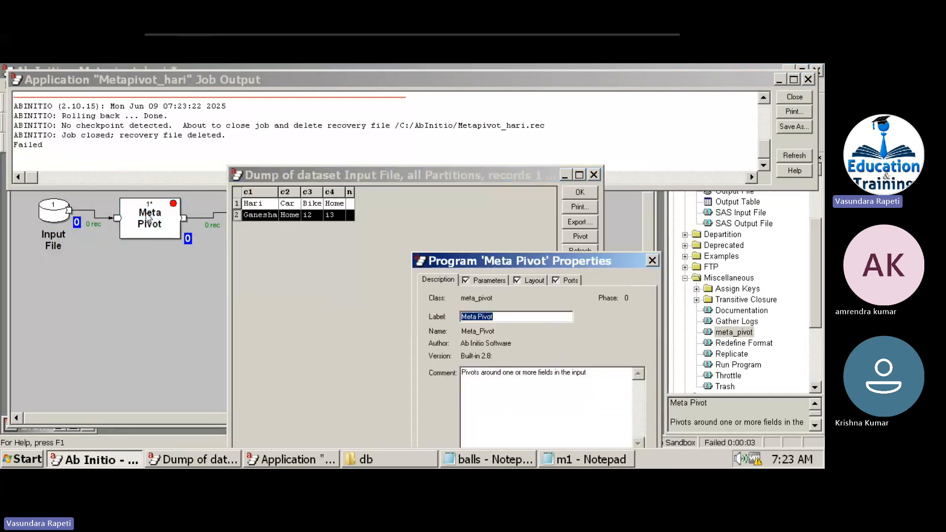
{"action": "left_click", "coordinate": [570, 280]}
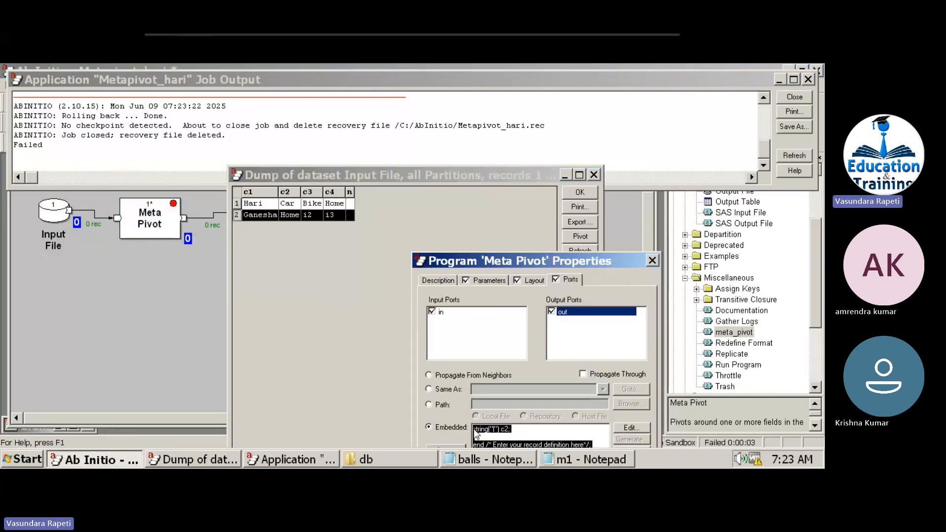
{"action": "left_click", "coordinate": [476, 434]}
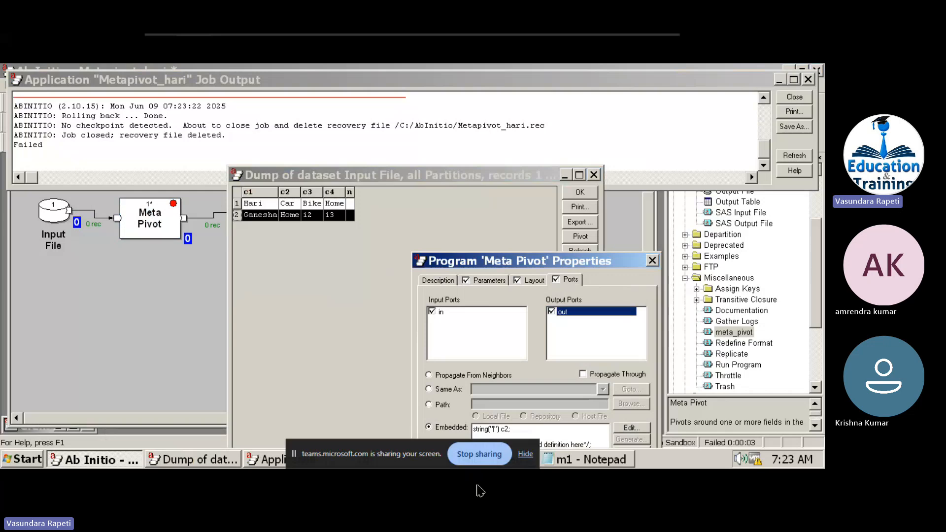
{"action": "key", "text": "super"}
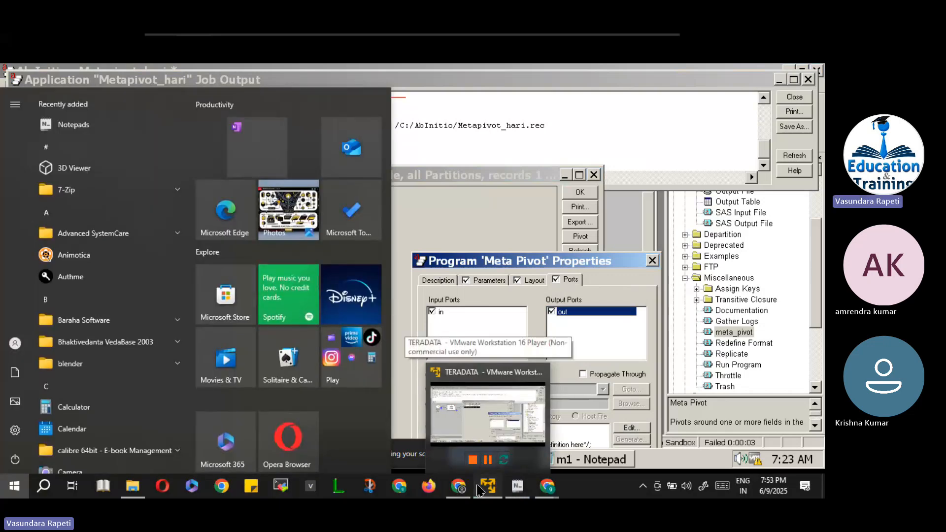
{"action": "left_click", "coordinate": [478, 490]}
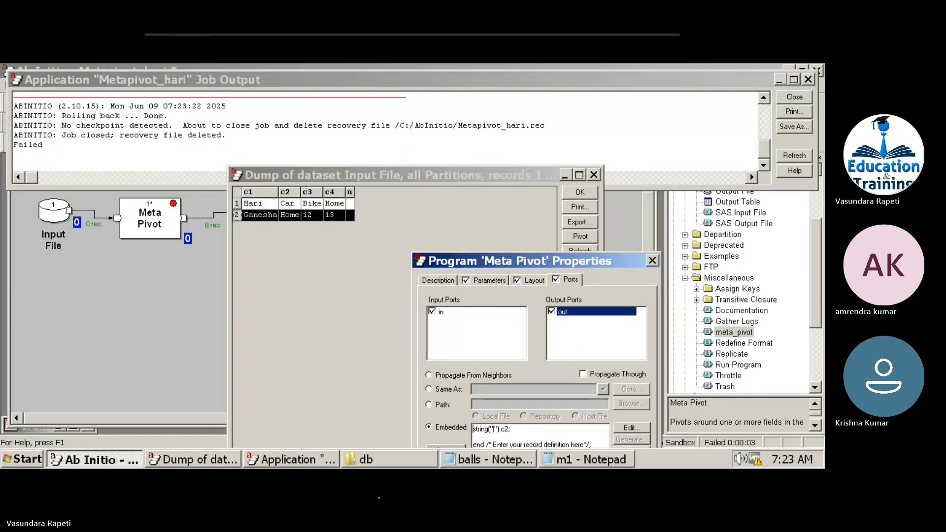
{"action": "key", "text": "super"}
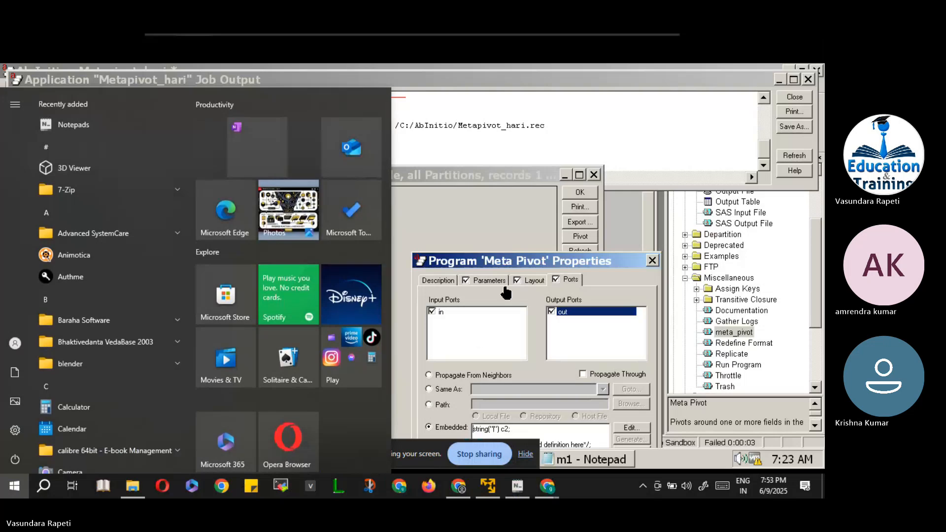
{"action": "left_click", "coordinate": [522, 263]}
{"action": "left_click_drag", "start_coordinate": [522, 263], "coordinate": [499, 137]}
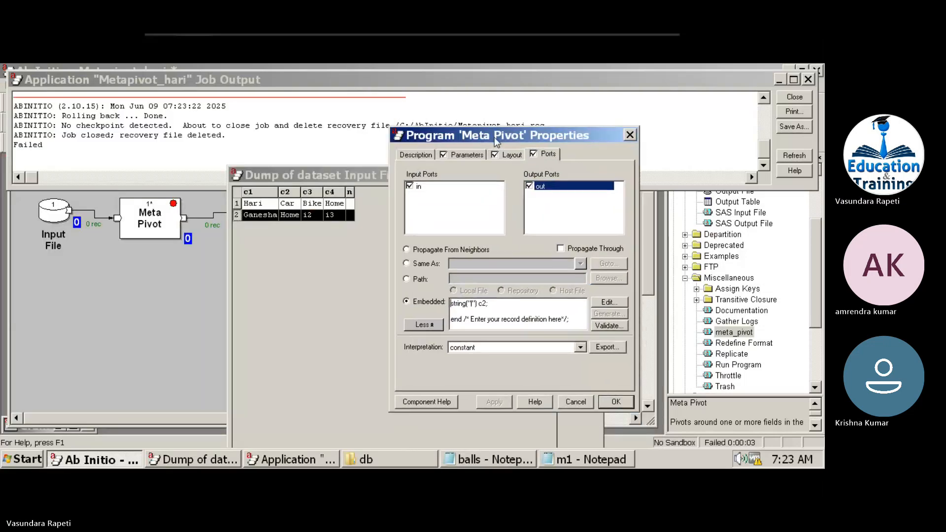
{"action": "left_click", "coordinate": [451, 304]}
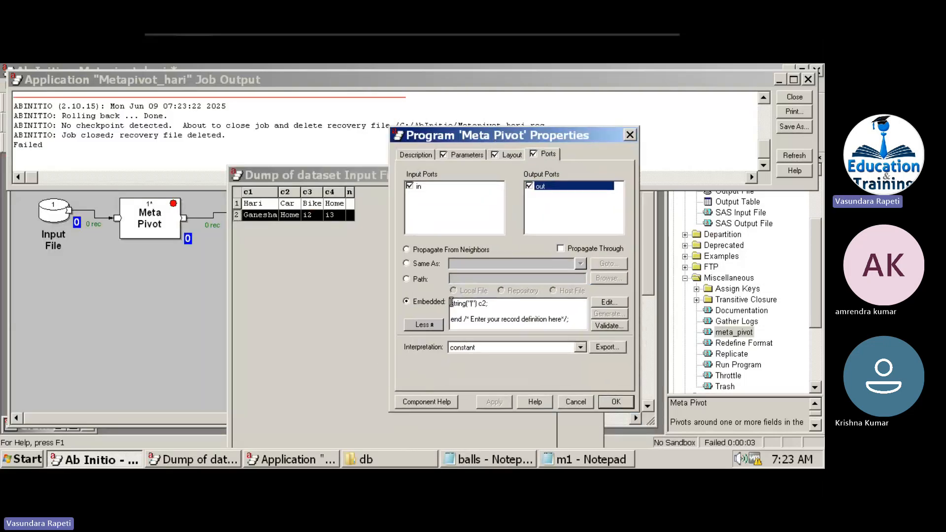
{"action": "type", "text": "//"}
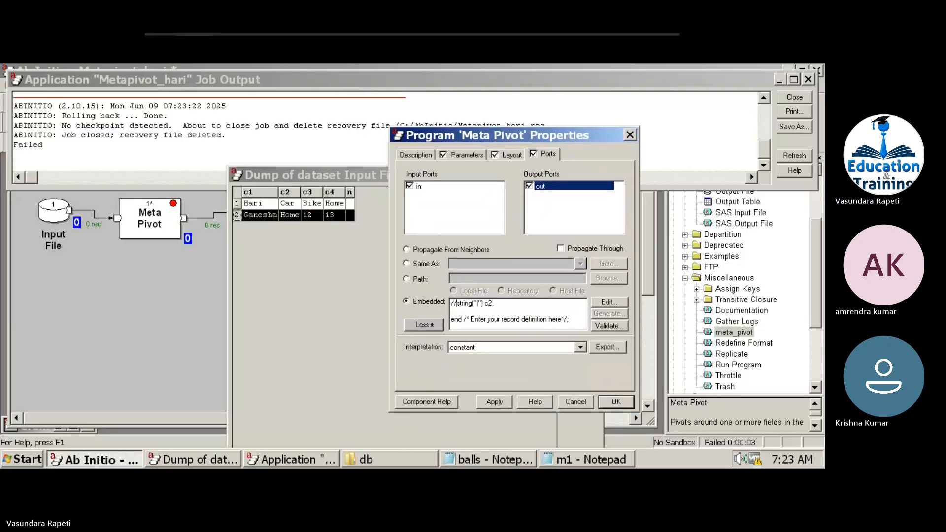
{"action": "left_click", "coordinate": [494, 402]}
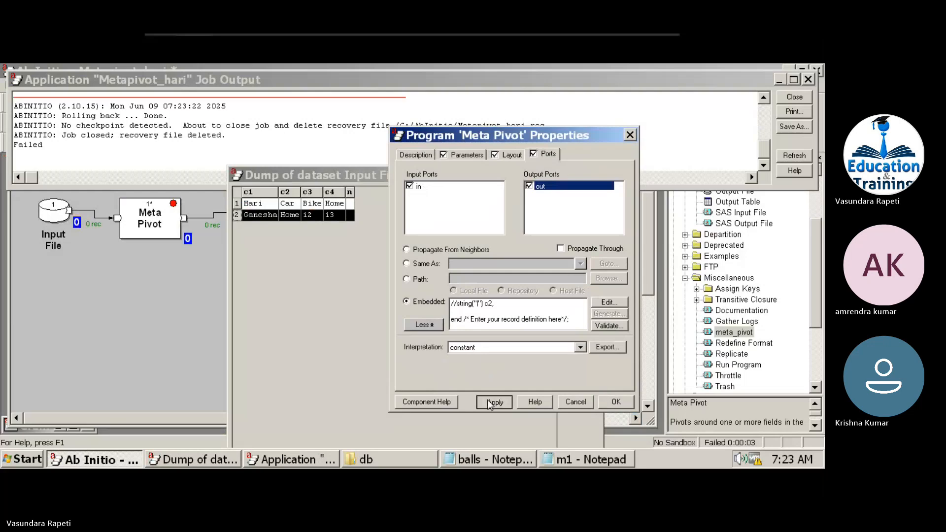
{"action": "left_click", "coordinate": [787, 100]}
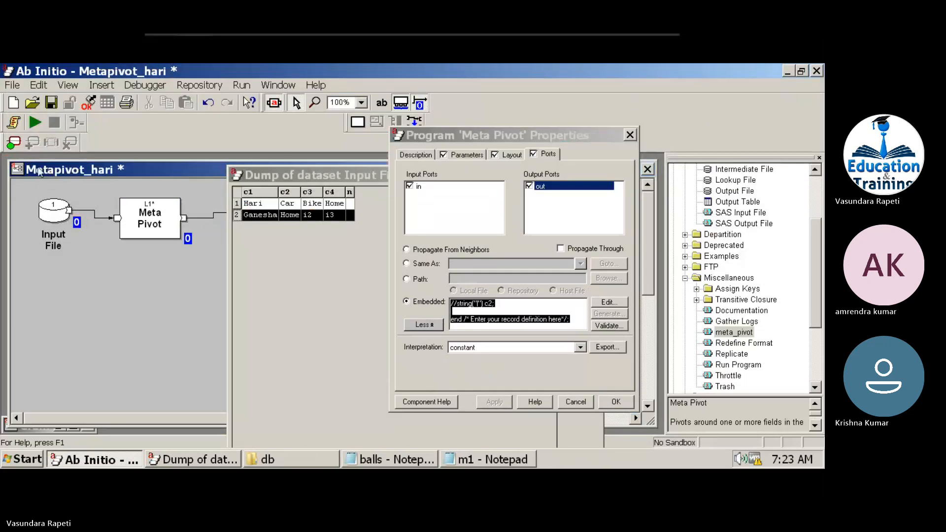
{"action": "left_click", "coordinate": [35, 123]}
Open the Output File's data dump for records 1 through 10 beside the Input File data.
{"action": "left_click", "coordinate": [794, 97]}
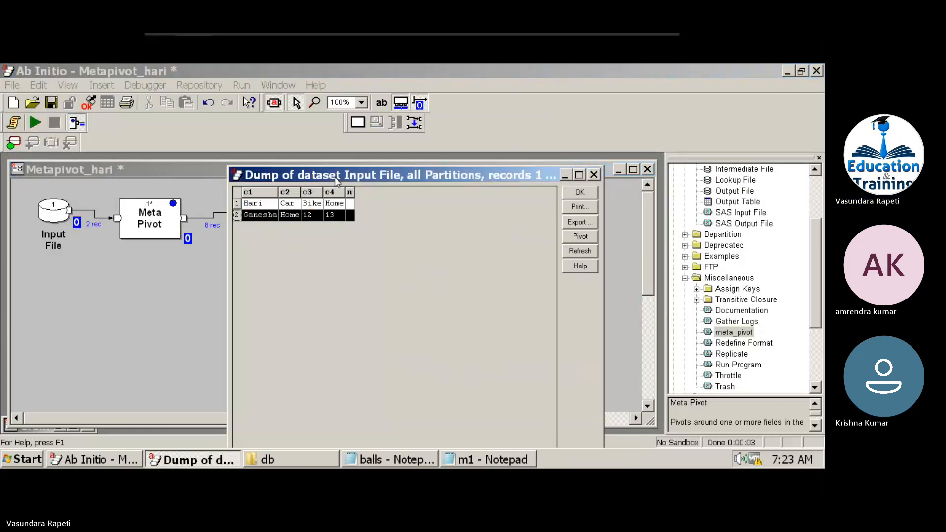
{"action": "left_click_drag", "start_coordinate": [335, 177], "coordinate": [183, 262]}
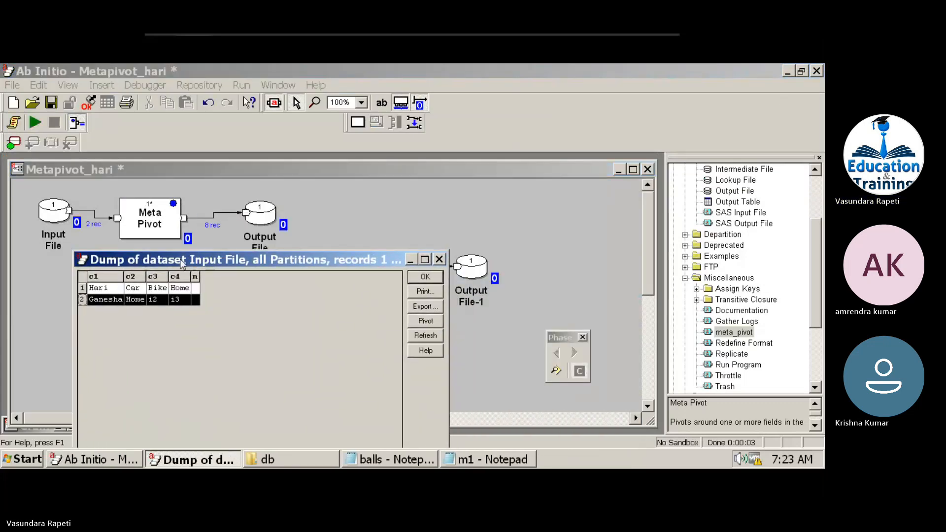
{"action": "right_click", "coordinate": [262, 214]}
{"action": "left_click", "coordinate": [302, 367]}
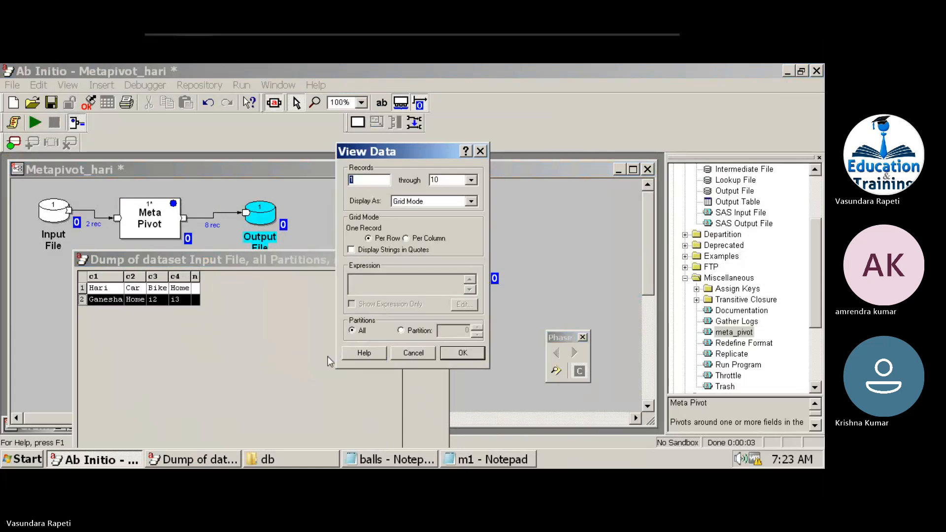
{"action": "left_click", "coordinate": [451, 354]}
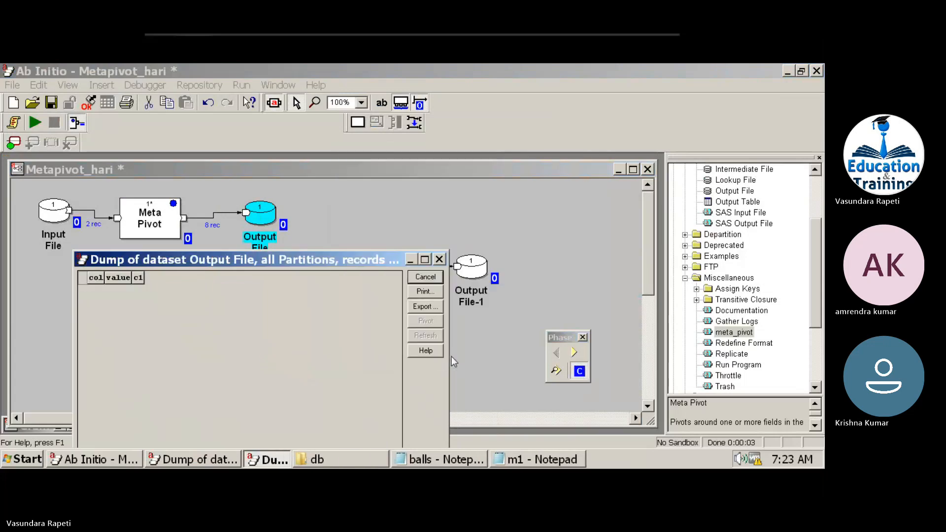
{"action": "left_click_drag", "start_coordinate": [289, 258], "coordinate": [554, 176]}
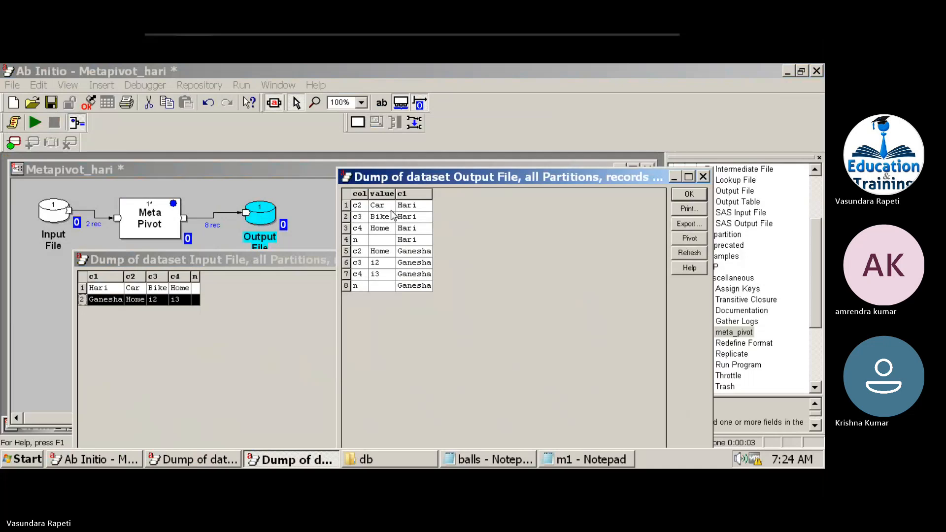
Select output rows 1-4 to compare their value and c1 cells with the input record.
{"action": "left_click_drag", "start_coordinate": [409, 205], "coordinate": [412, 244]}
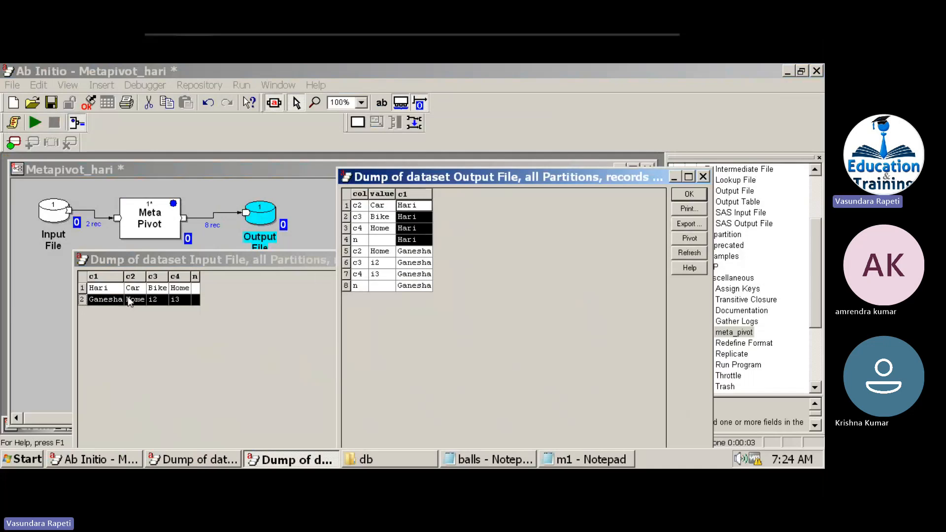
{"action": "left_click", "coordinate": [194, 277]}
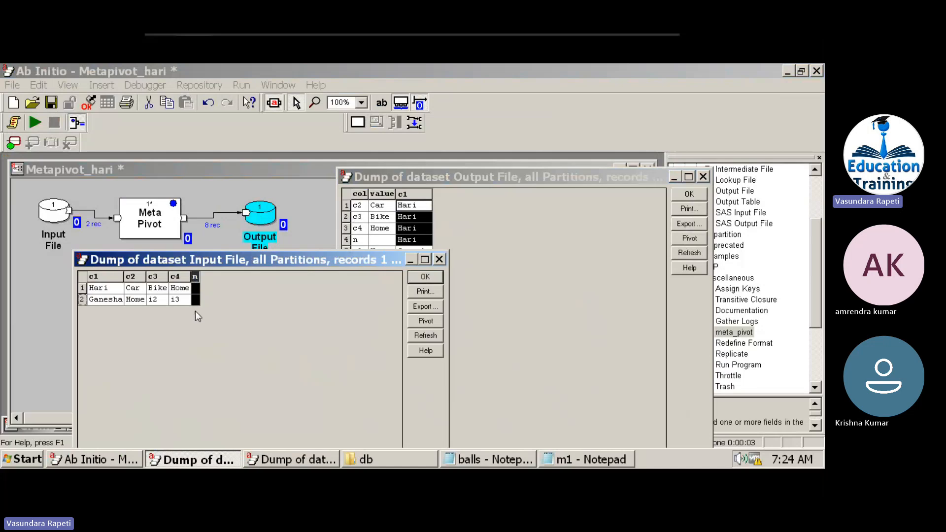
{"action": "left_click", "coordinate": [382, 230]}
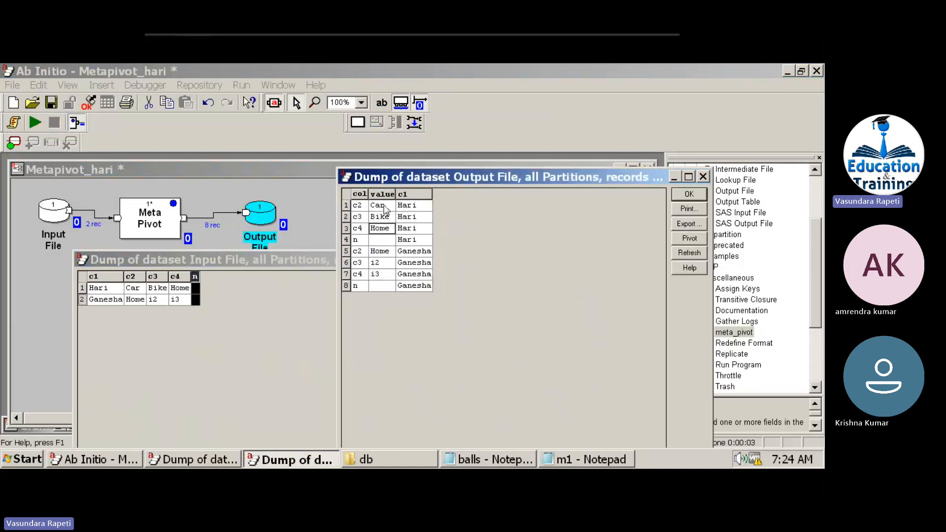
{"action": "left_click_drag", "start_coordinate": [385, 209], "coordinate": [414, 244]}
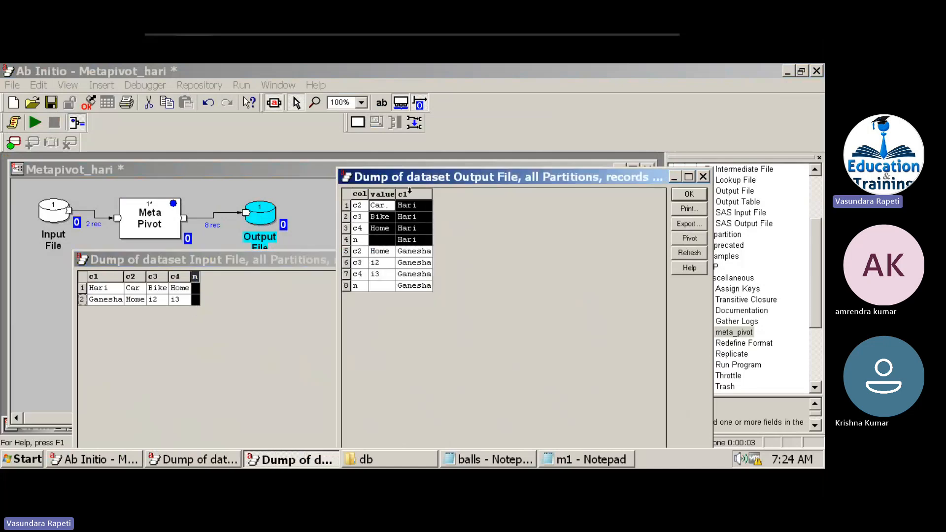
{"action": "mouse_move", "coordinate": [551, 39]}
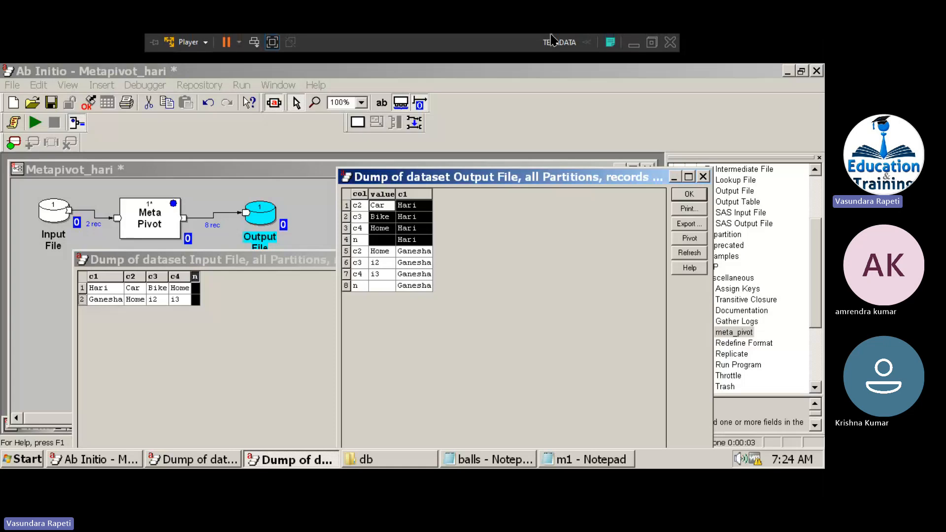
In Untitled.txt, add a '=====' separator line and a sample input row: a name followed by .car/bike/home.
{"action": "left_click", "coordinate": [634, 44]}
{"action": "mouse_move", "coordinate": [520, 489]}
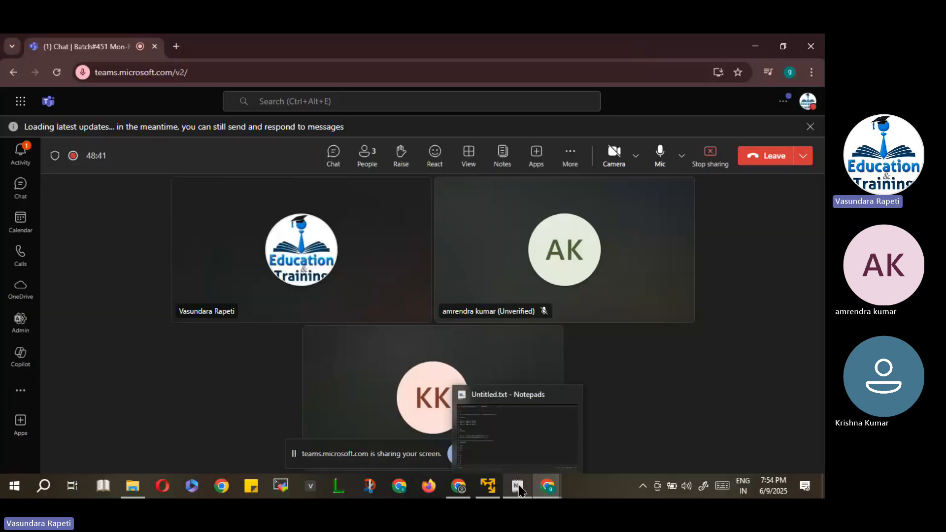
{"action": "left_click", "coordinate": [518, 451]}
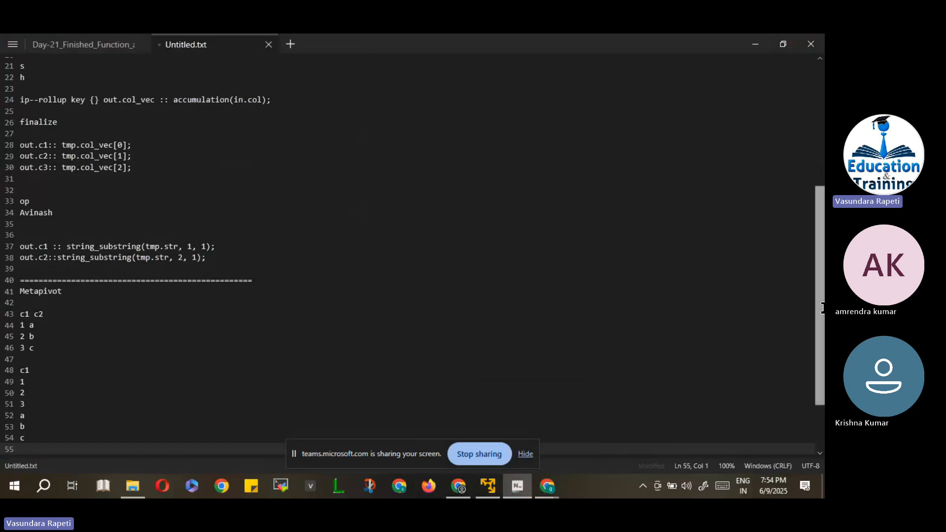
{"action": "left_click_drag", "start_coordinate": [822, 308], "coordinate": [821, 409]}
{"action": "type", "text": "=============================="}
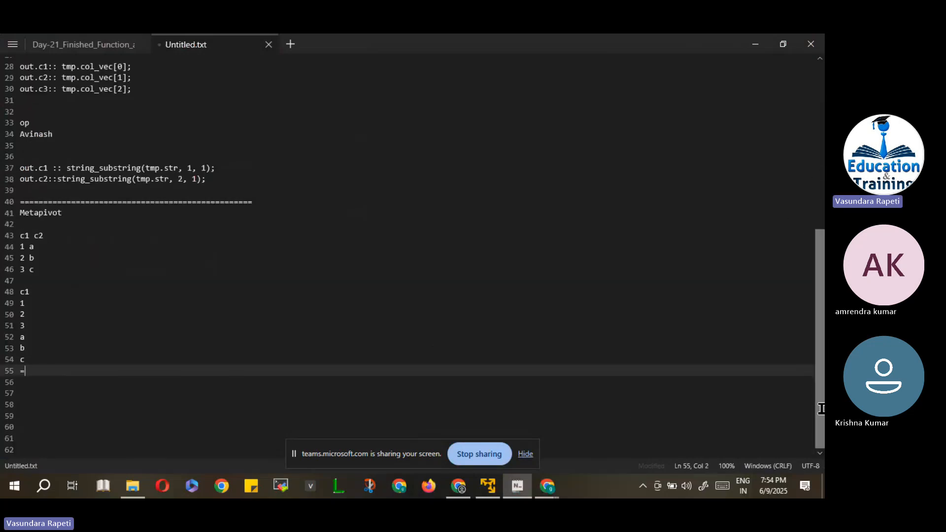
{"action": "key", "text": "Return"}
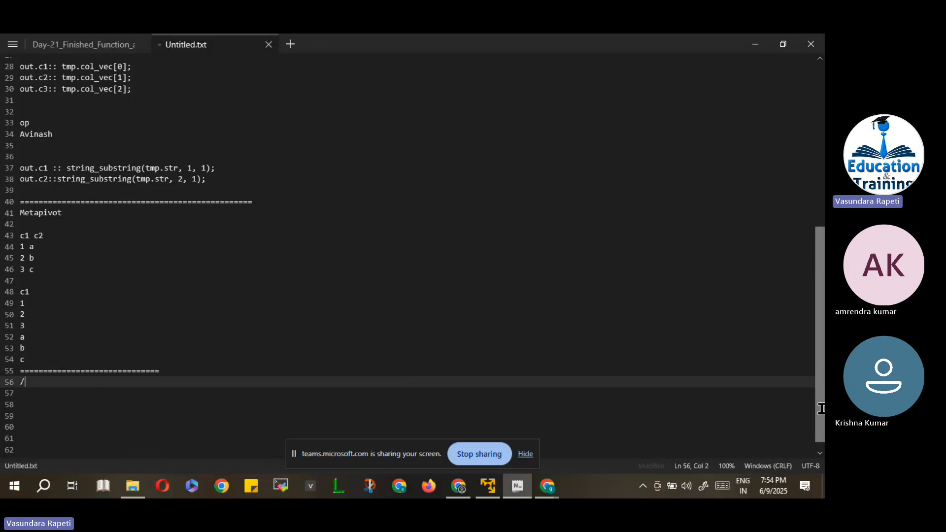
{"action": "type", "text": "hari."}
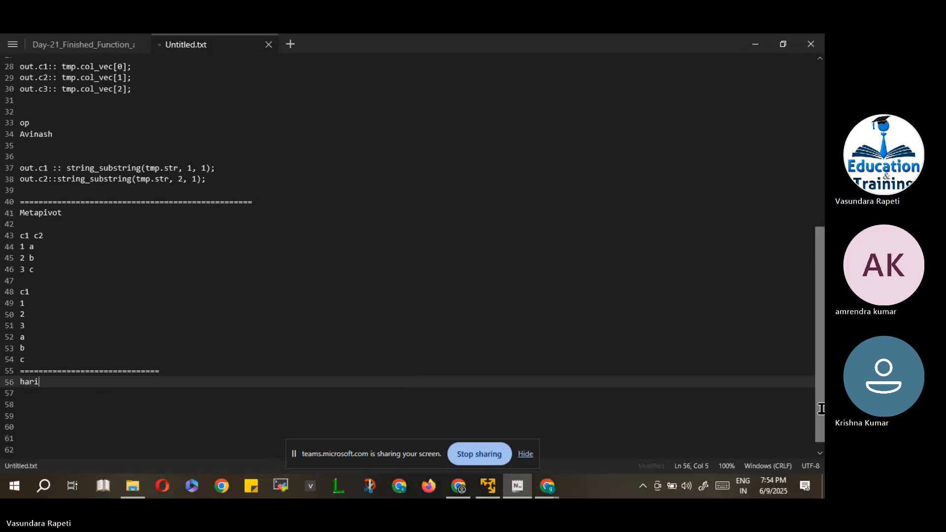
{"action": "type", "text": "car/bike/ho"}
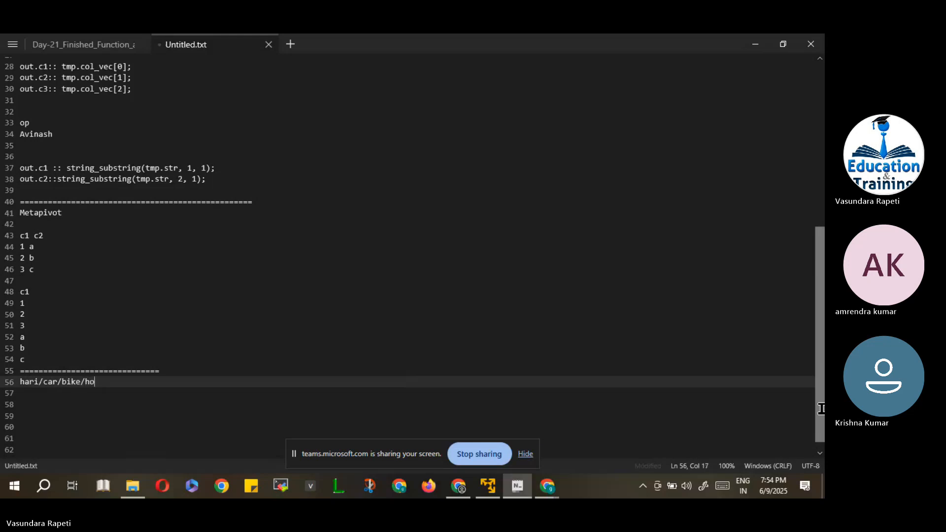
{"action": "type", "text": "me"}
Add an 'op' label with a 'cname insurance' header line below the input row.
{"action": "key", "text": "Return"}
{"action": "key", "text": "Return"}
{"action": "key", "text": "Return"}
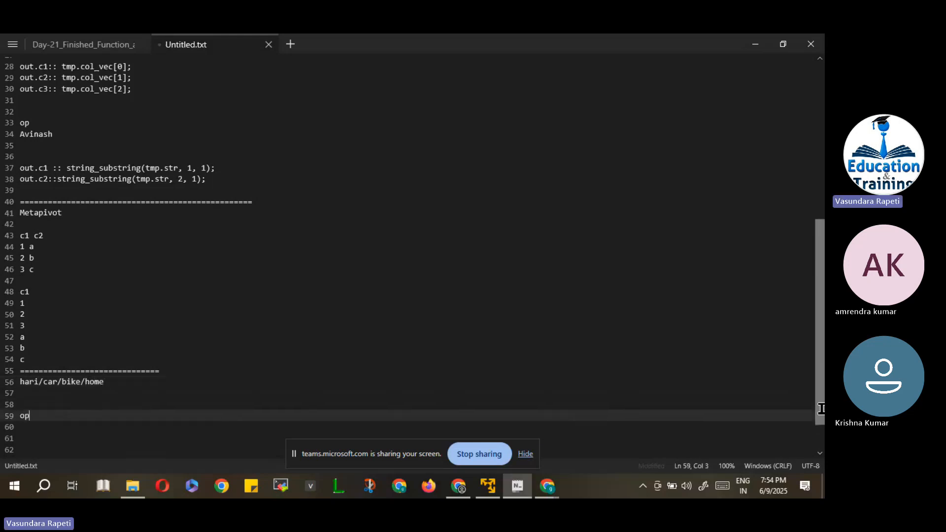
{"action": "type", "text": "op"}
{"action": "key", "text": "Return"}
{"action": "type", "text": "Ha"}
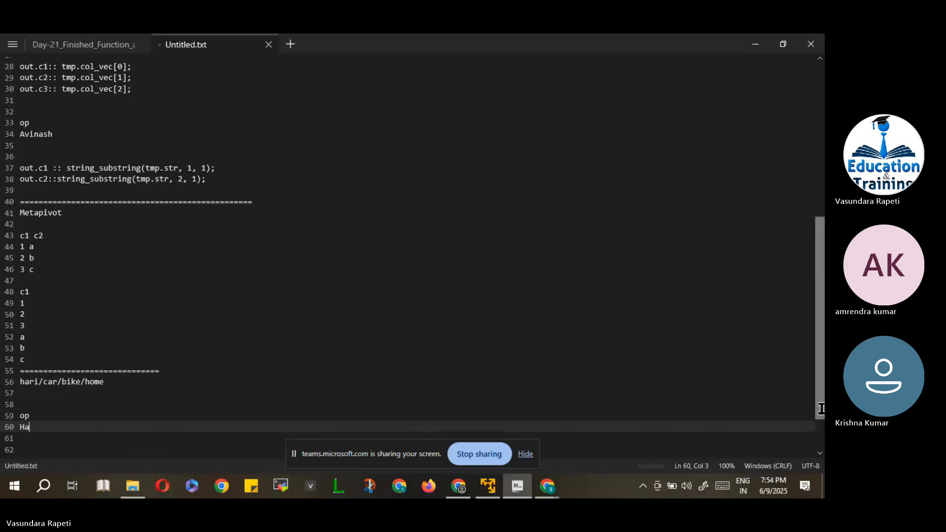
{"action": "key", "text": "Up"}
{"action": "key", "text": "Return"}
{"action": "type", "text": "c"}
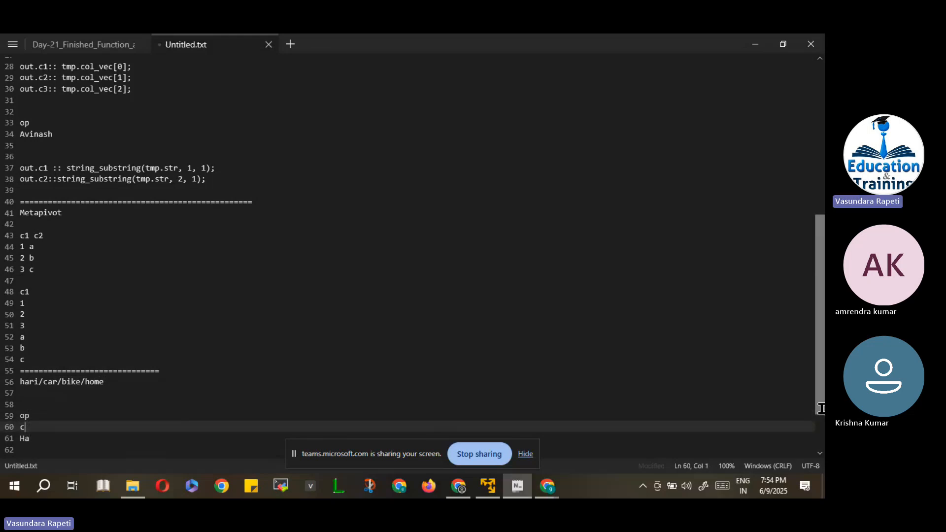
{"action": "type", "text": "name insu"}
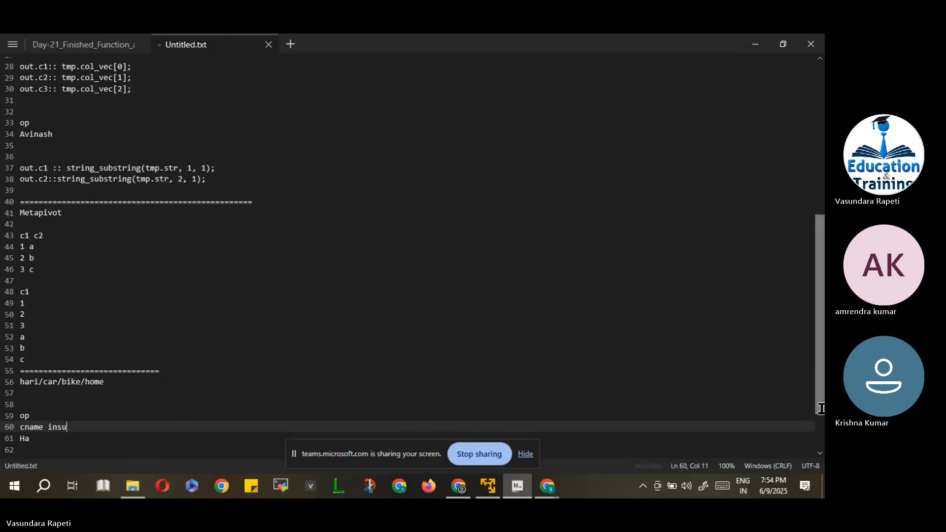
{"action": "type", "text": "rance"}
Type three output rows pairing the name with car, bike and home.
{"action": "key", "text": "Down"}
{"action": "type", "text": "ri car"}
{"action": "key", "text": "Return"}
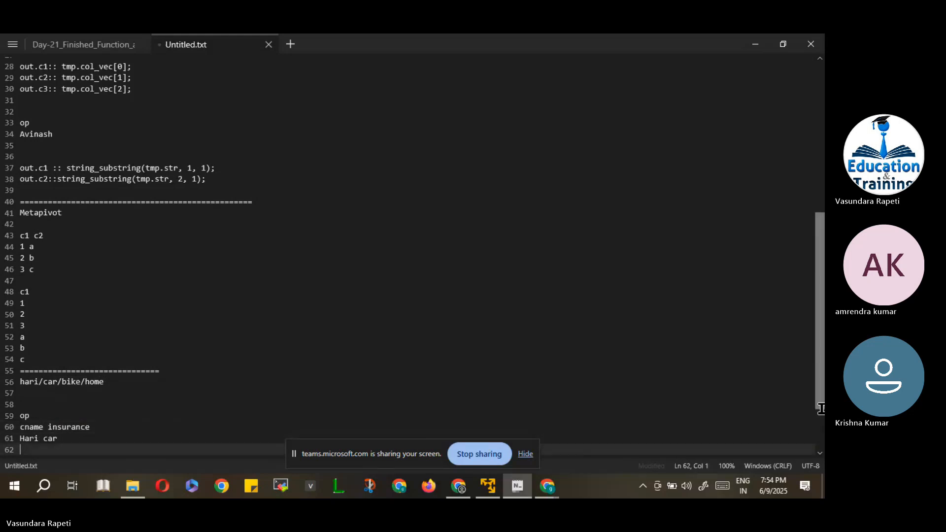
{"action": "type", "text": "Hari"}
{"action": "key", "text": "Return"}
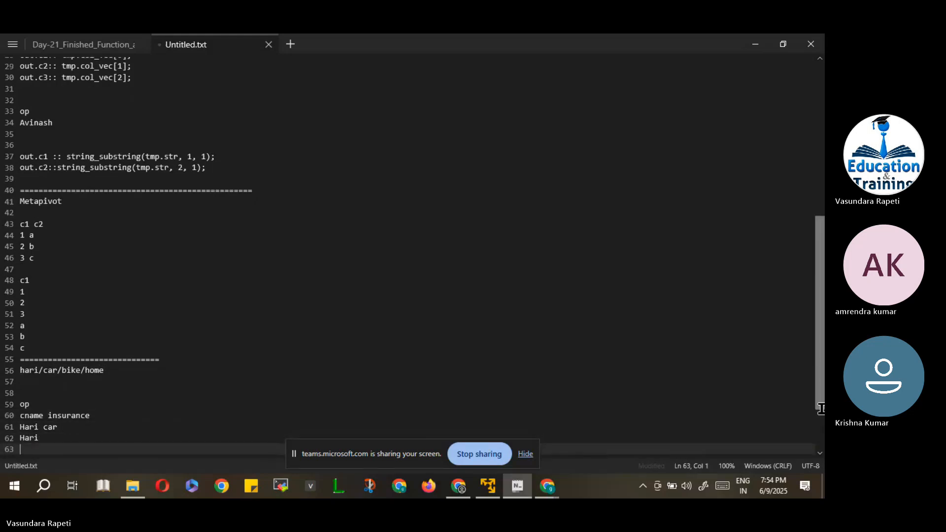
{"action": "type", "text": "hari"}
{"action": "key", "text": "Up"}
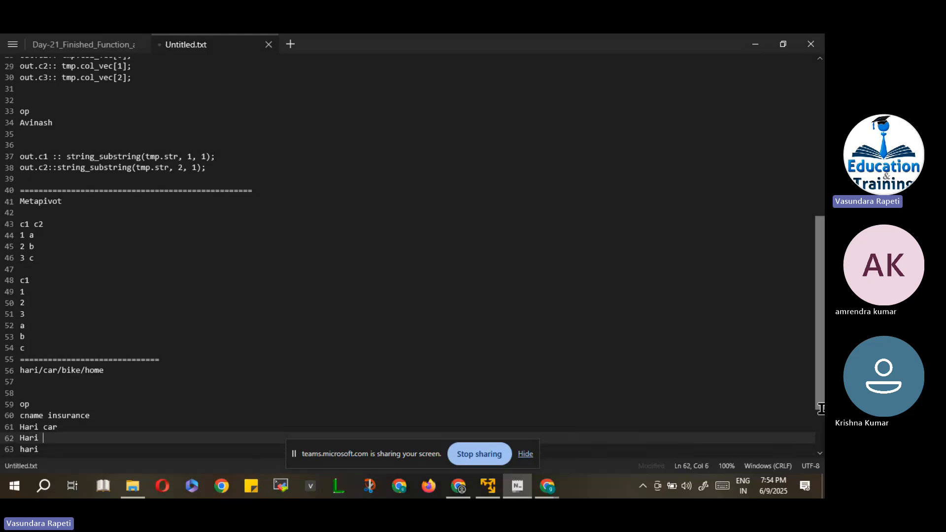
{"action": "type", "text": "bike"}
{"action": "key", "text": "Down"}
{"action": "type", "text": "hom,e"}
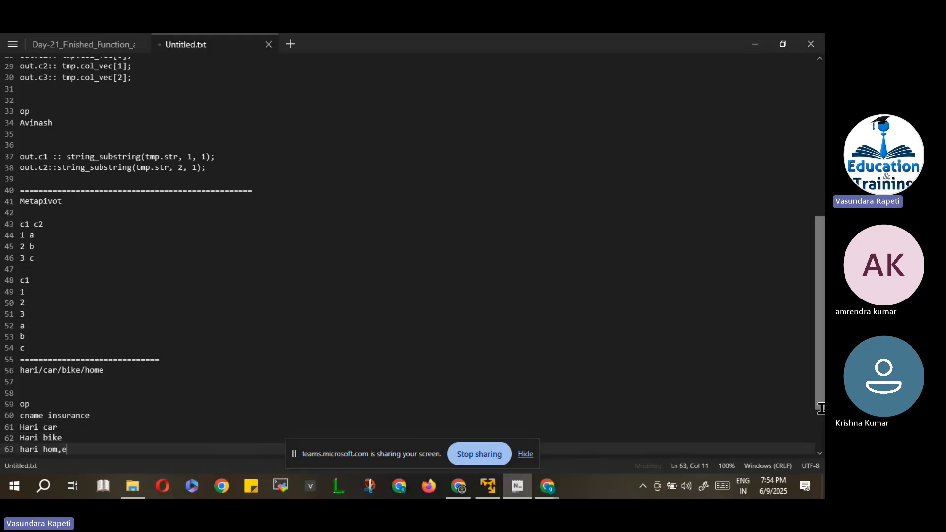
{"action": "key", "text": "BackSpace"}
{"action": "key", "text": "BackSpace"}
{"action": "type", "text": "e"}
{"action": "key", "text": "Return"}
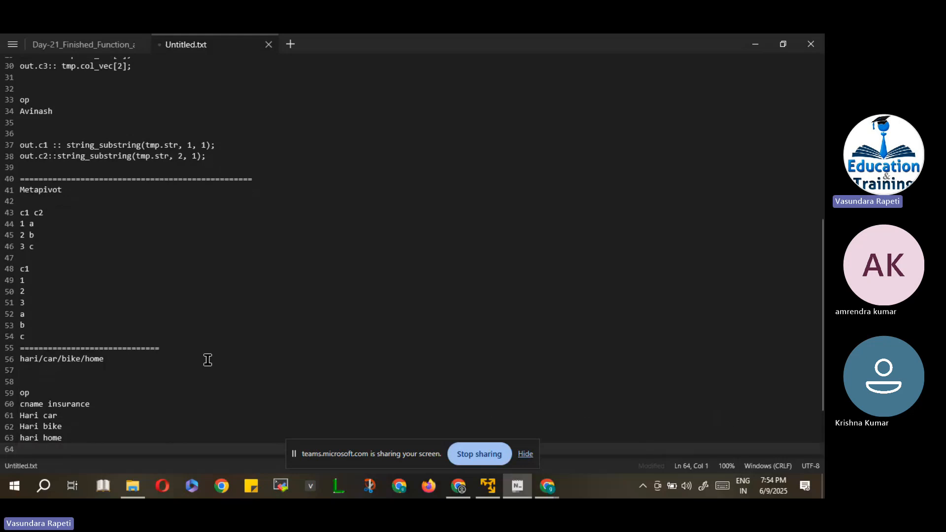
{"action": "left_click", "coordinate": [124, 359]}
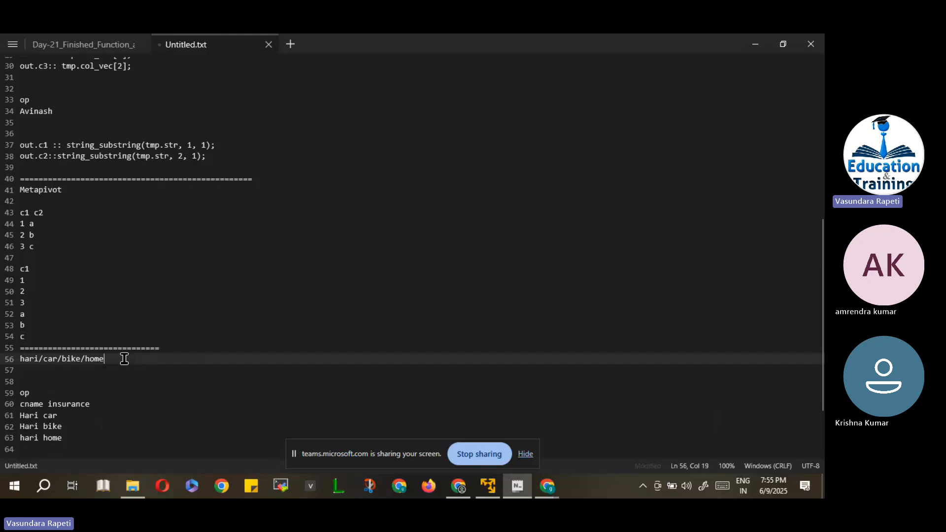
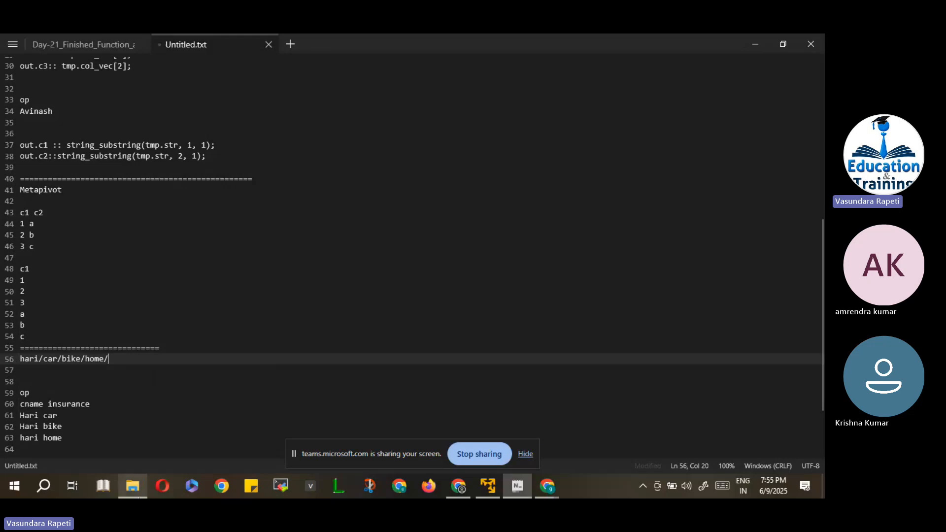
Return to the Ab Initio window and select Hari's value in the input data view.
{"action": "mouse_move", "coordinate": [491, 485]}
{"action": "left_click", "coordinate": [468, 405]}
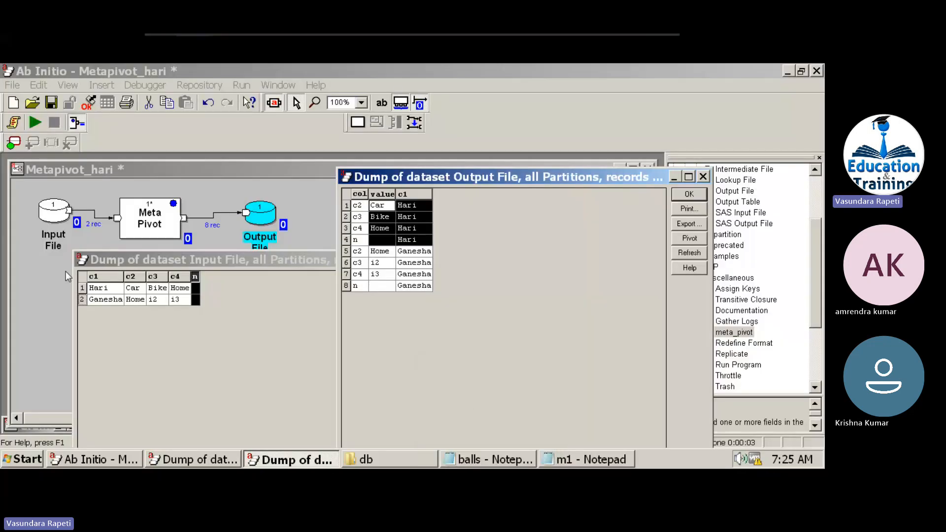
{"action": "right_click", "coordinate": [54, 214]}
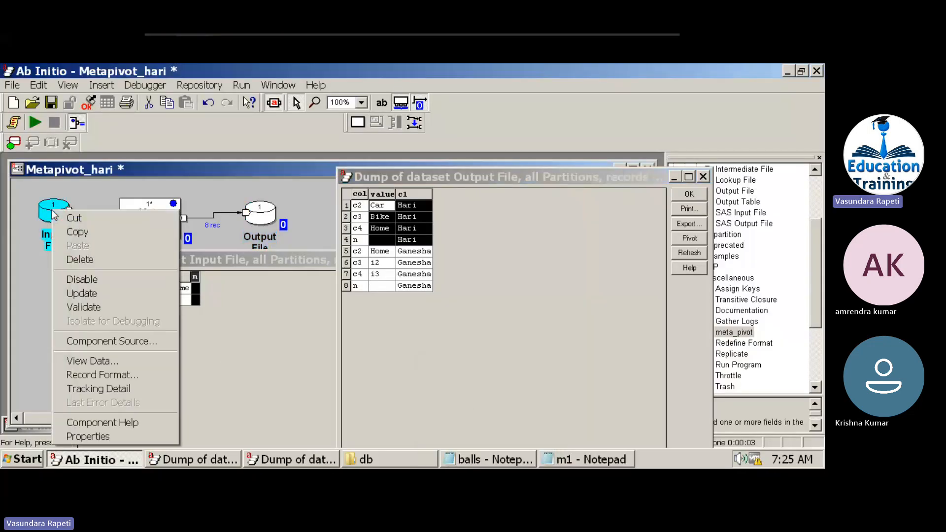
{"action": "left_click", "coordinate": [273, 342]}
{"action": "left_click", "coordinate": [108, 292]}
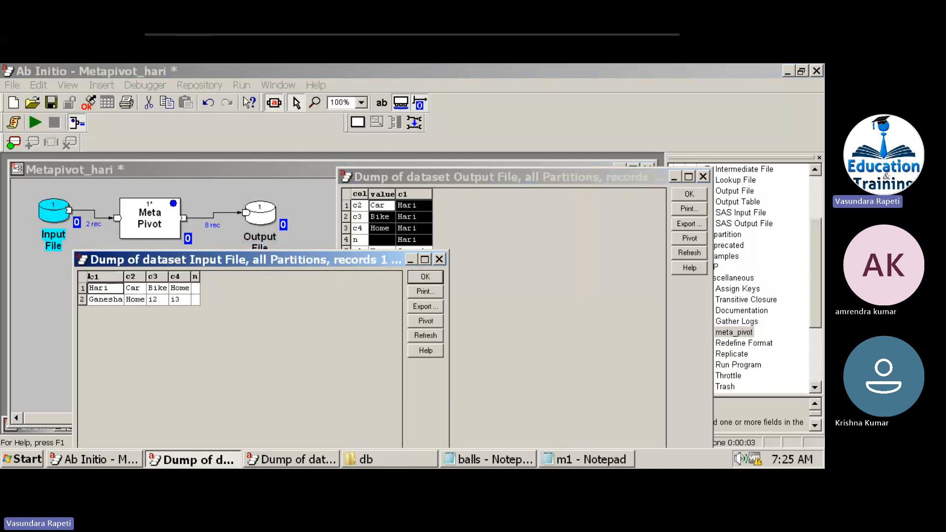
Review the Input File's record format under Properties > Ports, then close it.
{"action": "double_click", "coordinate": [53, 216]}
{"action": "left_click", "coordinate": [501, 176]}
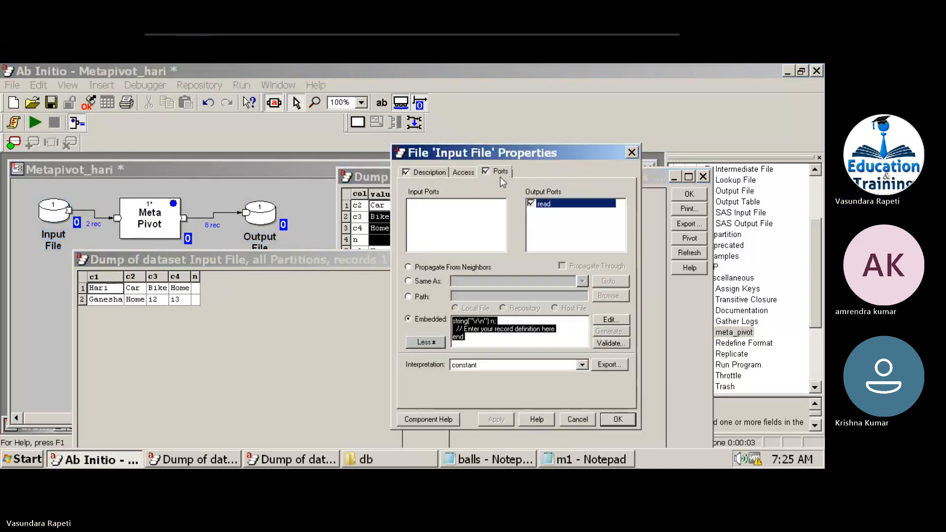
{"action": "left_click", "coordinate": [611, 321]}
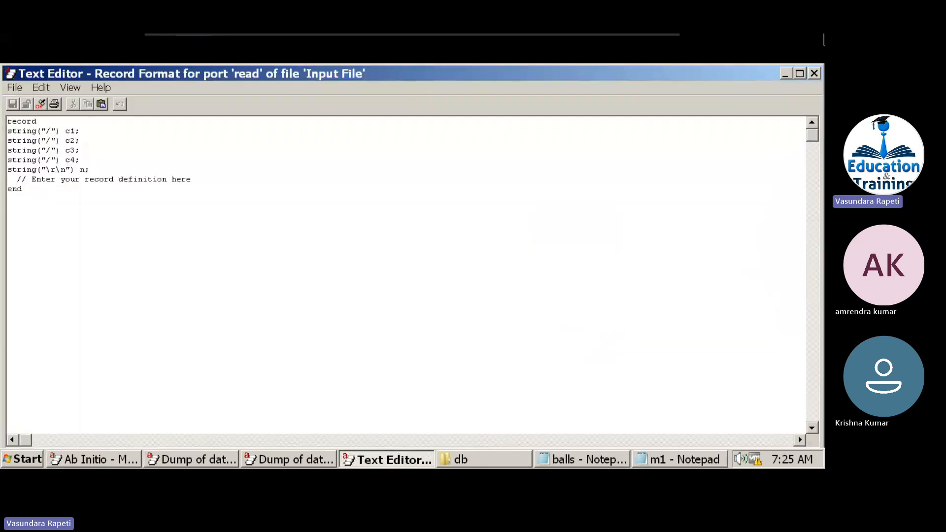
{"action": "left_click", "coordinate": [112, 170]}
{"action": "left_click_drag", "start_coordinate": [113, 170], "coordinate": [6, 124]}
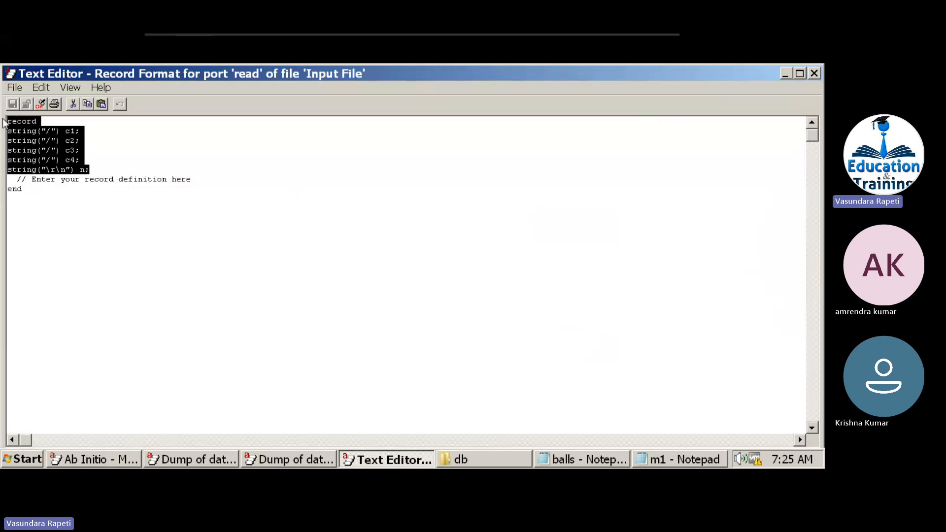
{"action": "left_click", "coordinate": [816, 73]}
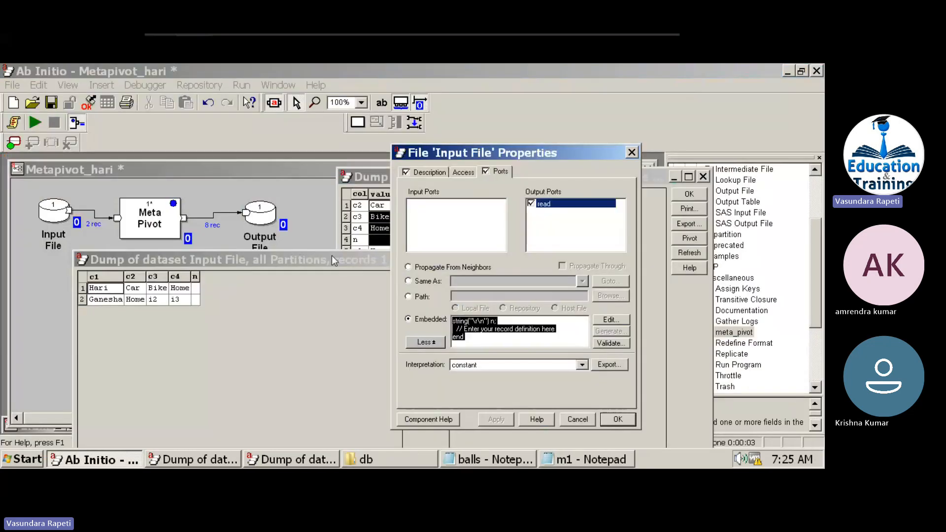
{"action": "left_click", "coordinate": [631, 152]}
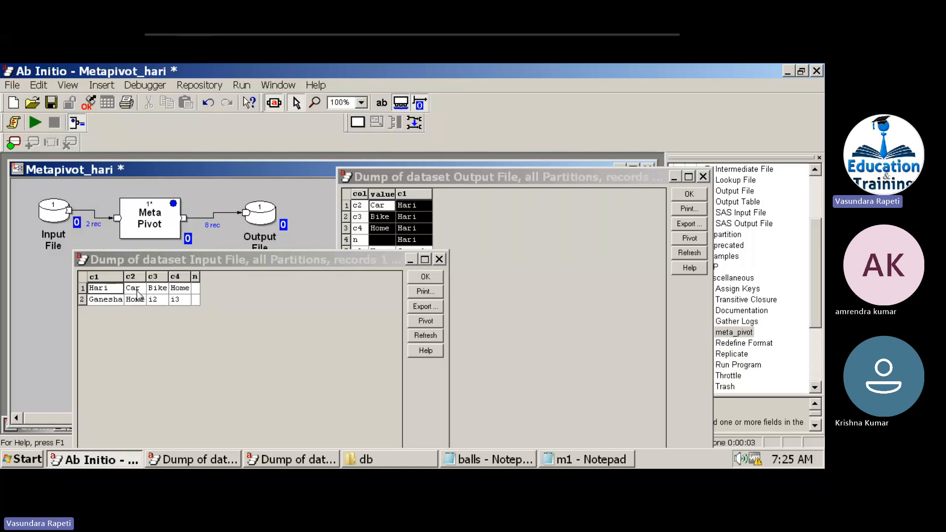
Compare Hari's Car, Bike and Home between input and pivoted output, then close both dumps.
{"action": "left_click_drag", "start_coordinate": [149, 290], "coordinate": [172, 293]}
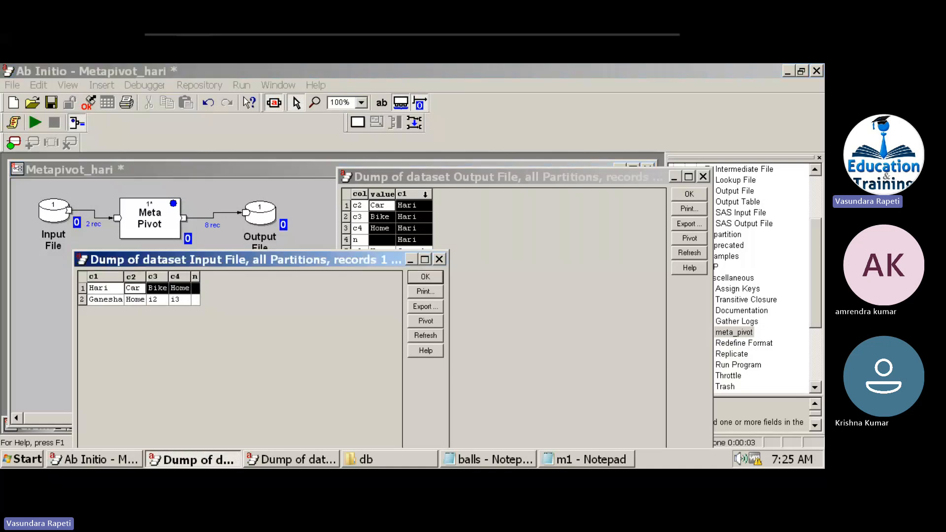
{"action": "left_click", "coordinate": [380, 217]}
{"action": "left_click", "coordinate": [380, 219]}
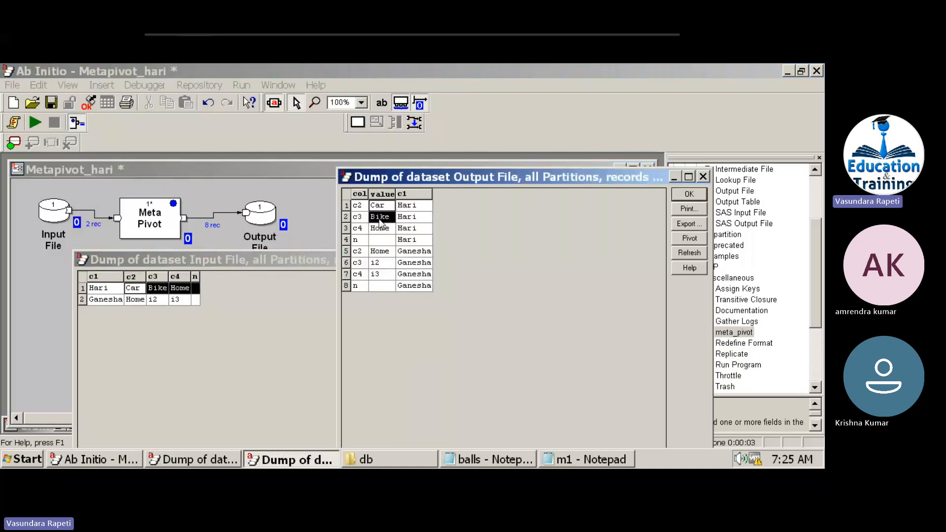
{"action": "left_click", "coordinate": [380, 229]}
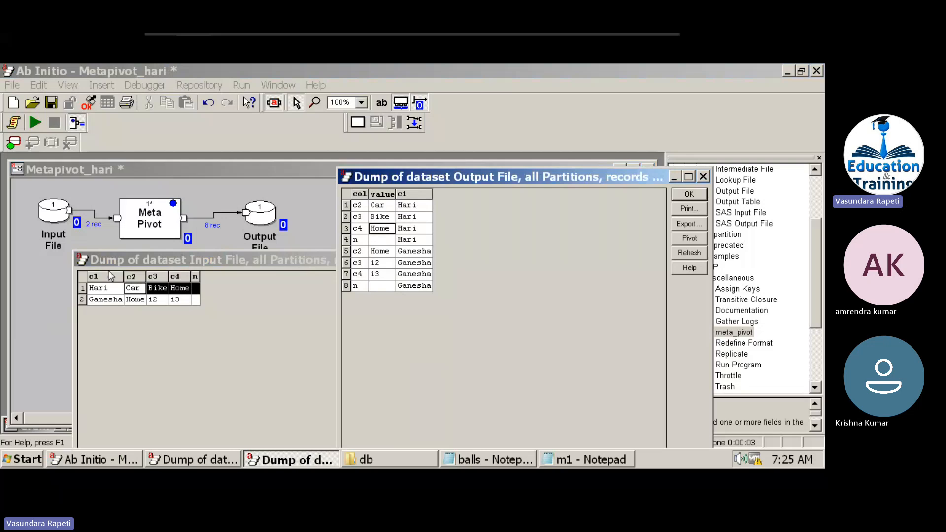
{"action": "left_click", "coordinate": [104, 290]}
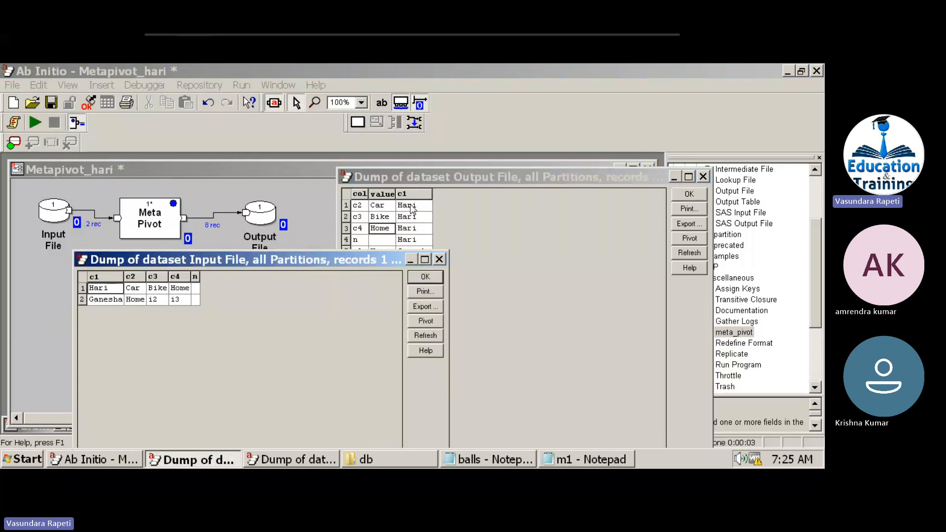
{"action": "left_click_drag", "start_coordinate": [412, 208], "coordinate": [389, 231]}
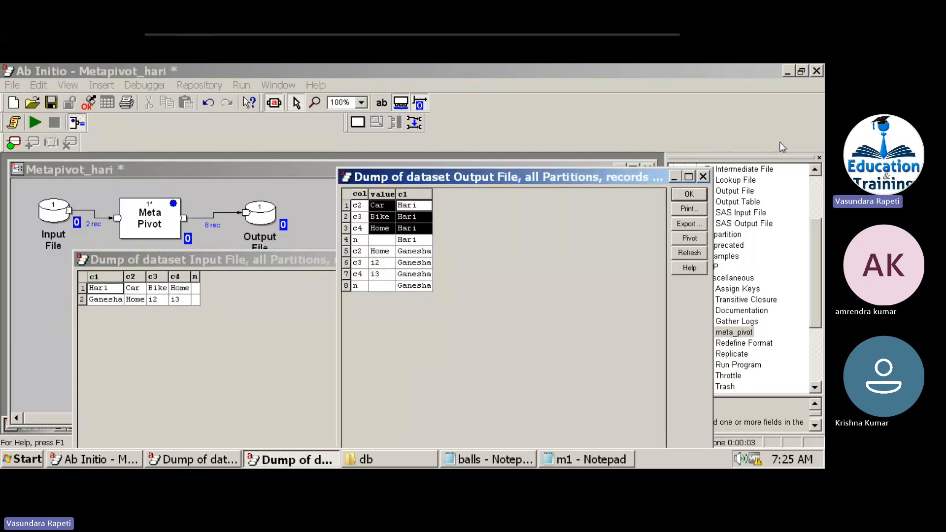
{"action": "left_click", "coordinate": [689, 194]}
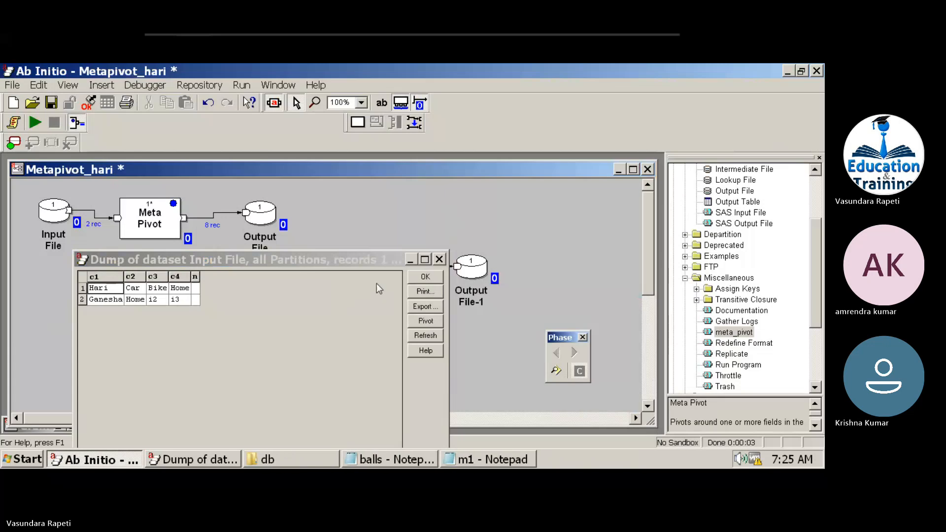
{"action": "left_click", "coordinate": [419, 278]}
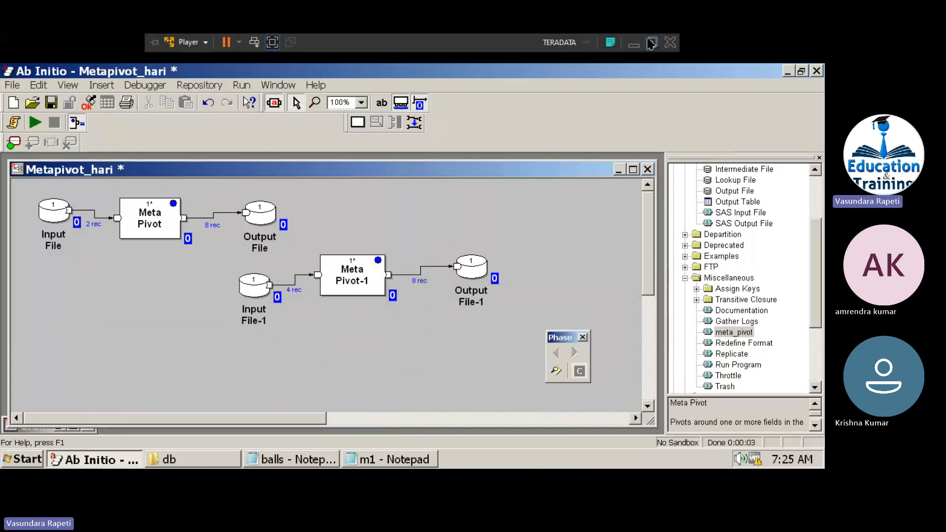
{"action": "left_click", "coordinate": [635, 44]}
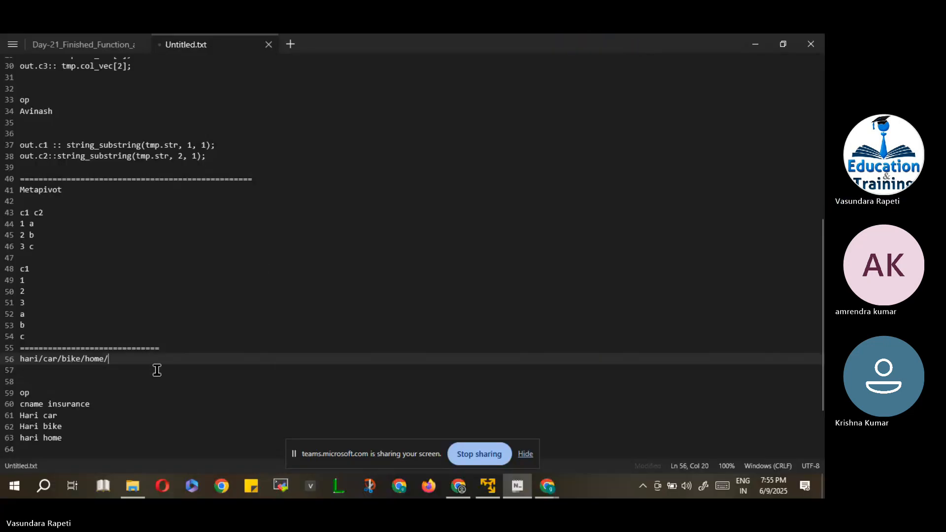
{"action": "left_click", "coordinate": [143, 426]}
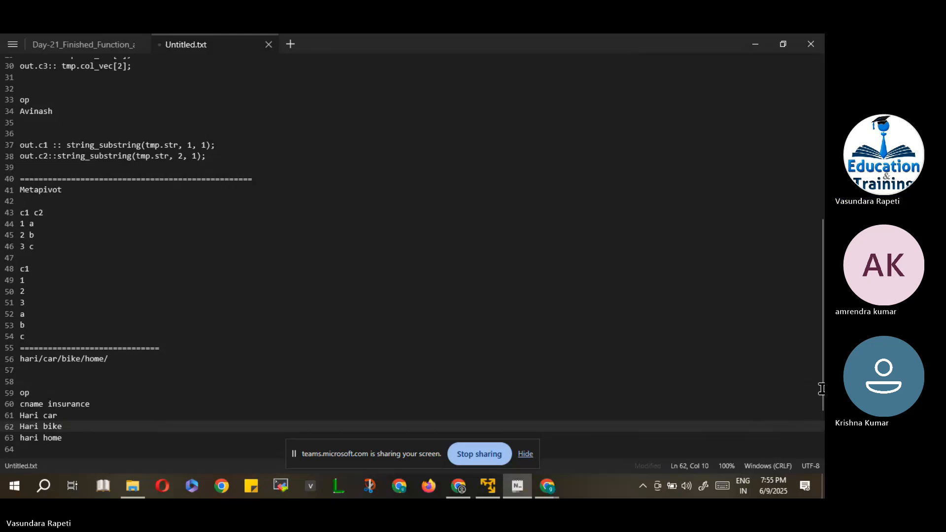
{"action": "scroll", "coordinate": [821, 388], "scroll_direction": "down", "scroll_amount": 3}
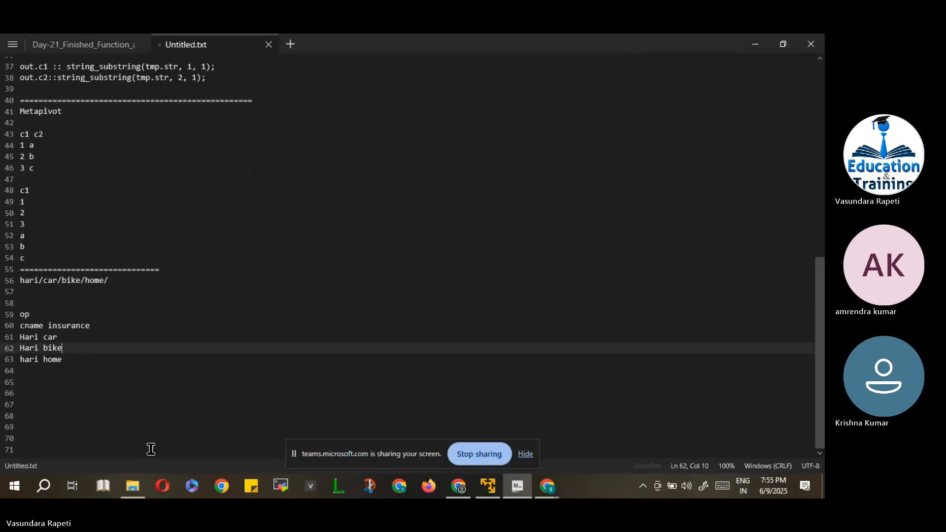
{"action": "left_click", "coordinate": [133, 404]}
{"action": "mouse_move", "coordinate": [487, 486]}
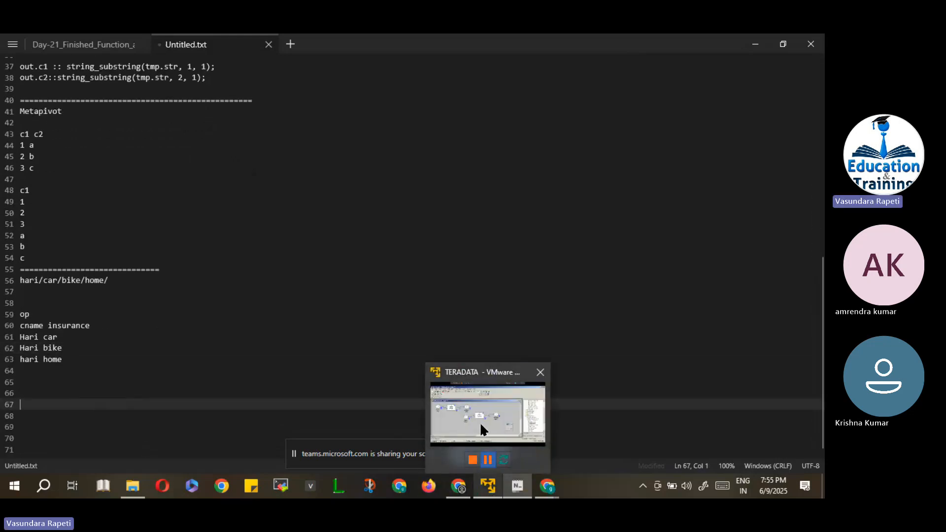
{"action": "left_click", "coordinate": [480, 406]}
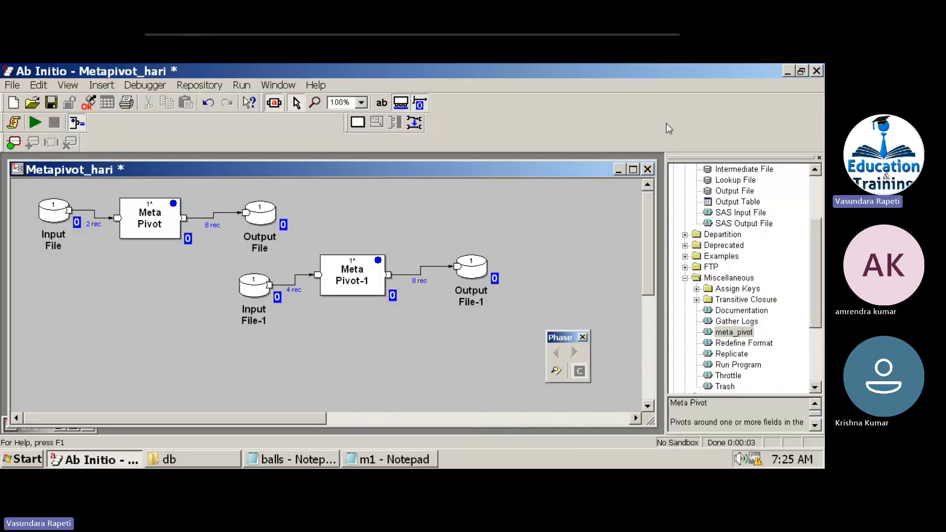
Close Metapivot_hari with its changes saved and restore the Graph1 Rollup graph.
{"action": "left_click", "coordinate": [649, 170]}
{"action": "left_click", "coordinate": [326, 283]}
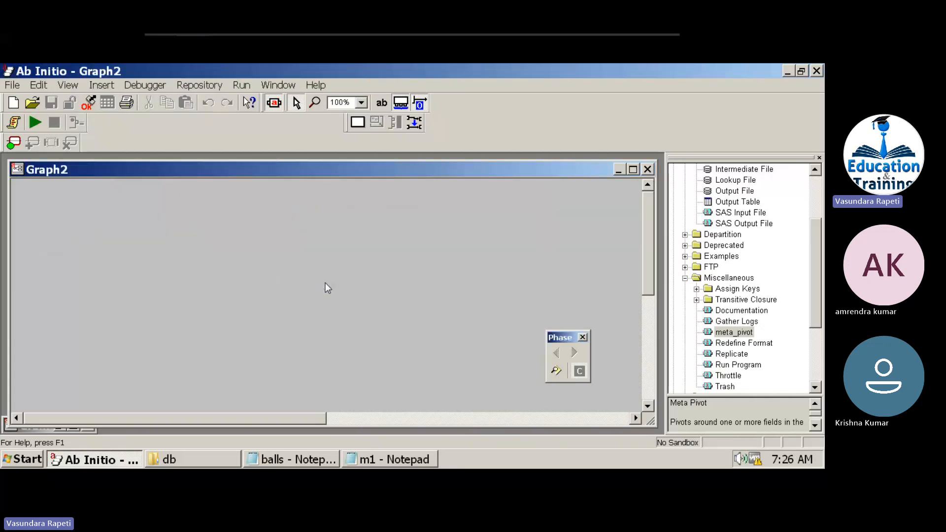
{"action": "double_click", "coordinate": [37, 429]}
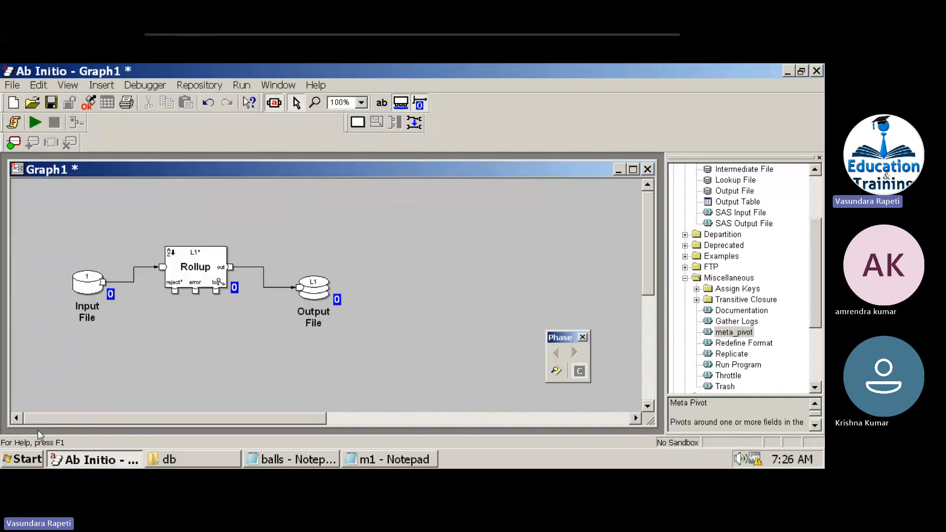
Open the Team graph from the temp folder through File > Open.
{"action": "left_click", "coordinate": [13, 85]}
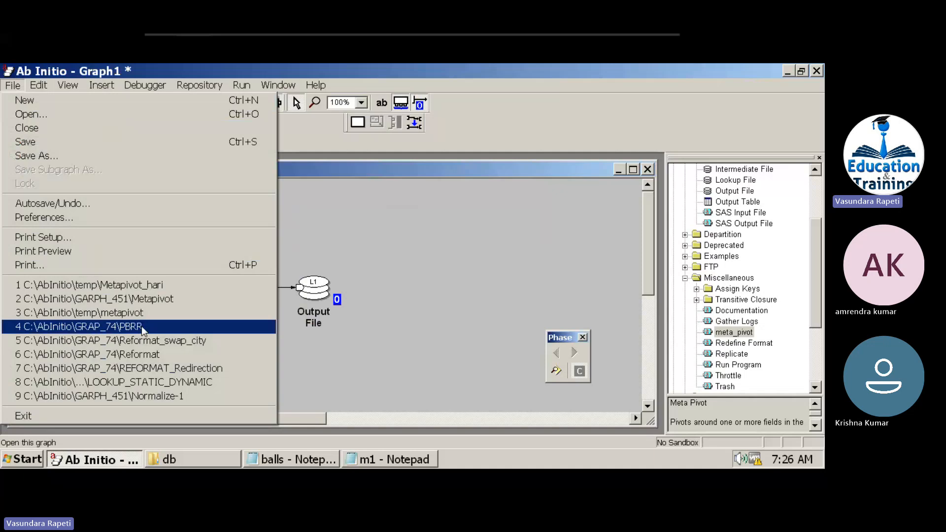
{"action": "left_click", "coordinate": [46, 115]}
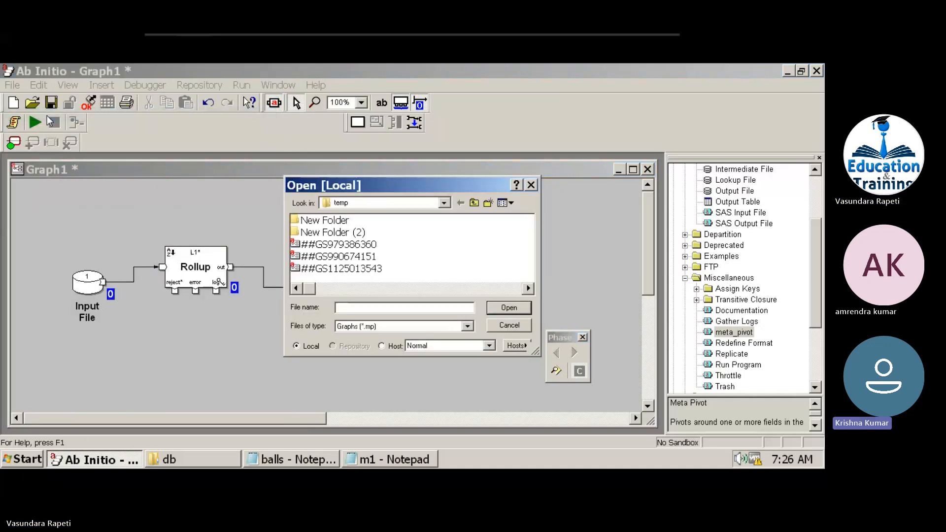
{"action": "left_click", "coordinate": [332, 249]}
{"action": "key", "text": "t"}
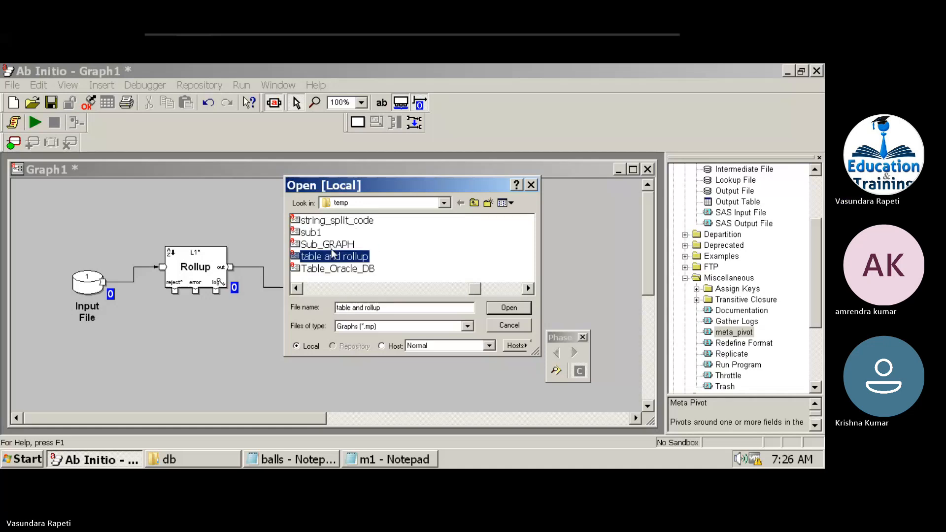
{"action": "left_click", "coordinate": [444, 203]}
{"action": "left_click", "coordinate": [469, 226]}
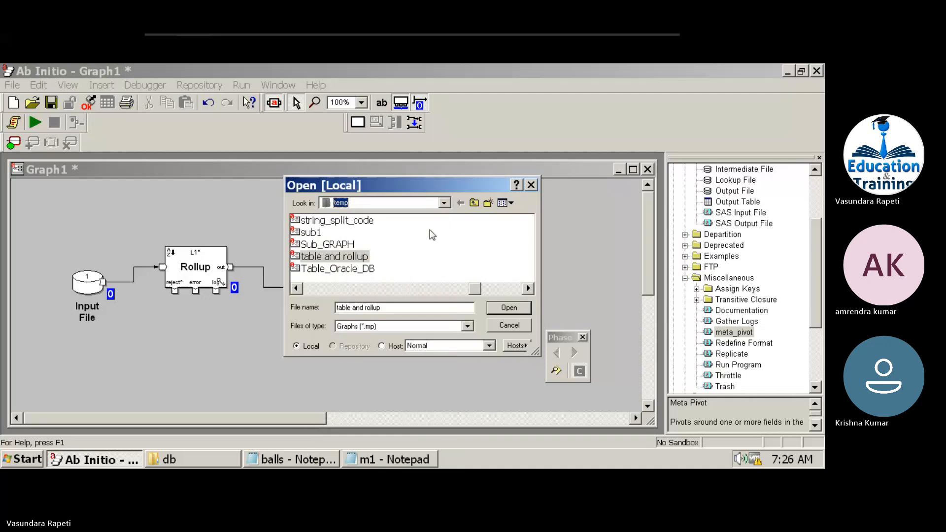
{"action": "left_click", "coordinate": [310, 271]}
{"action": "key", "text": "t"}
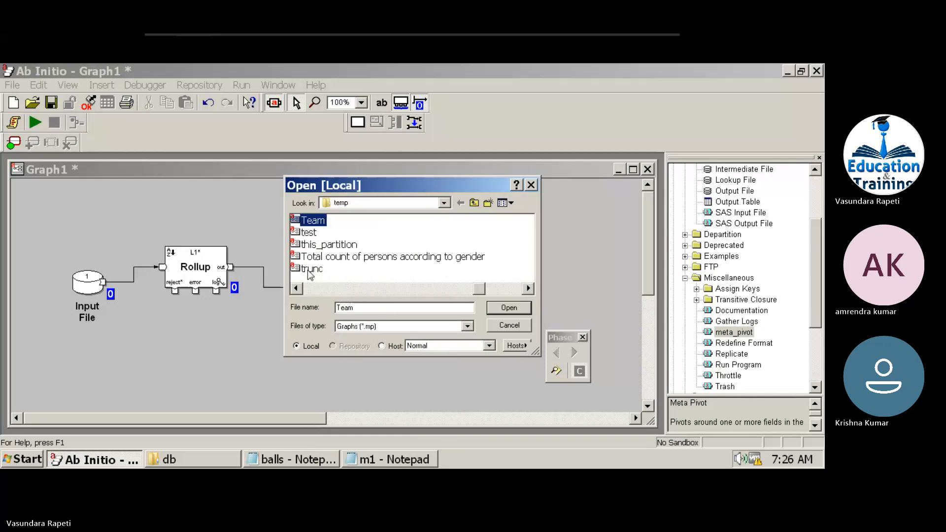
{"action": "key", "text": "Return"}
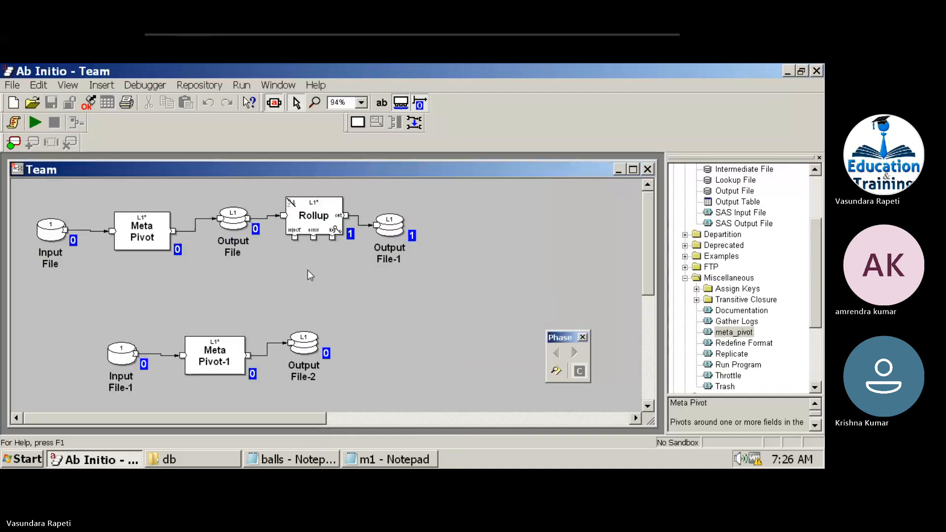
View the Input File's records, check the t1 and win_t values, and move the window lower left.
{"action": "right_click", "coordinate": [56, 241]}
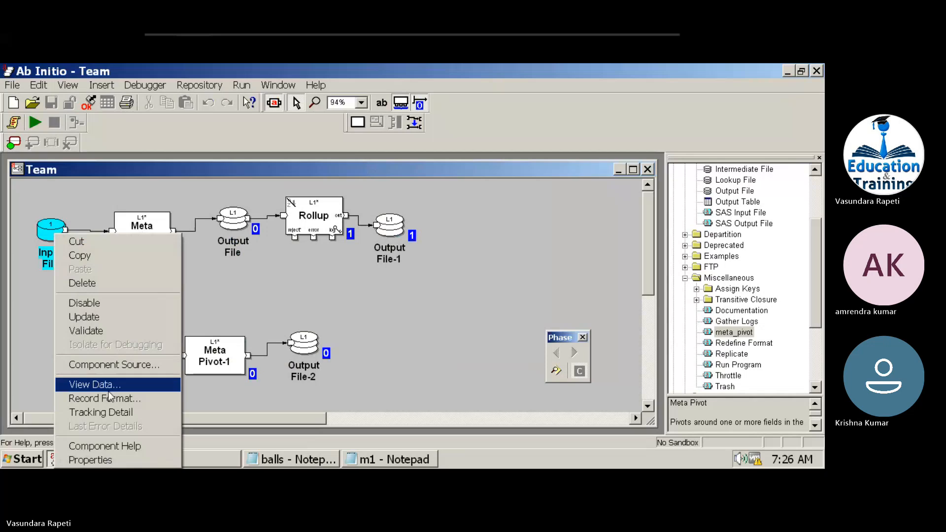
{"action": "left_click", "coordinate": [109, 390]}
{"action": "left_click", "coordinate": [459, 350]}
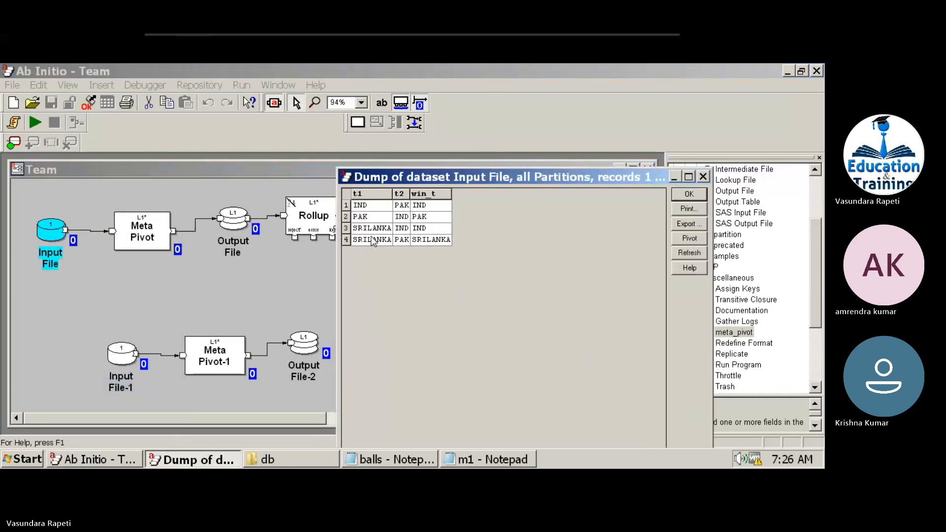
{"action": "left_click", "coordinate": [371, 192]}
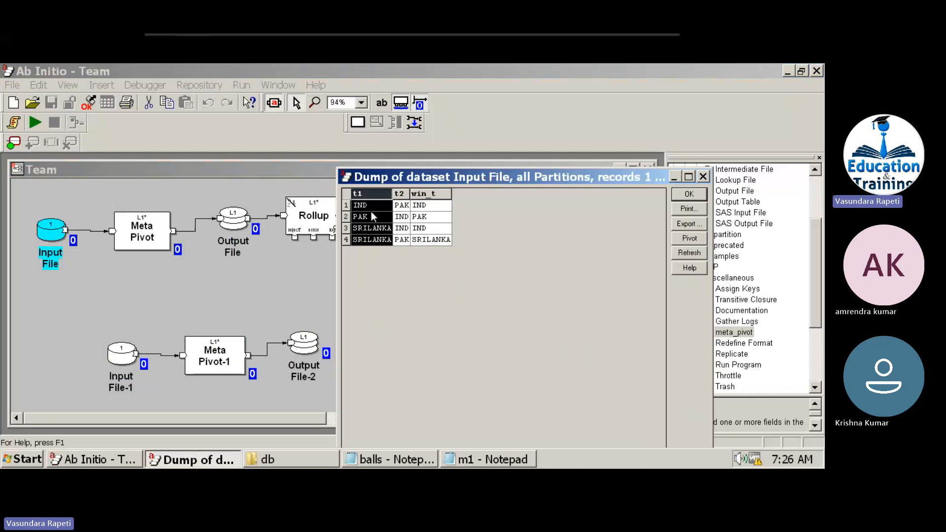
{"action": "left_click", "coordinate": [390, 208]}
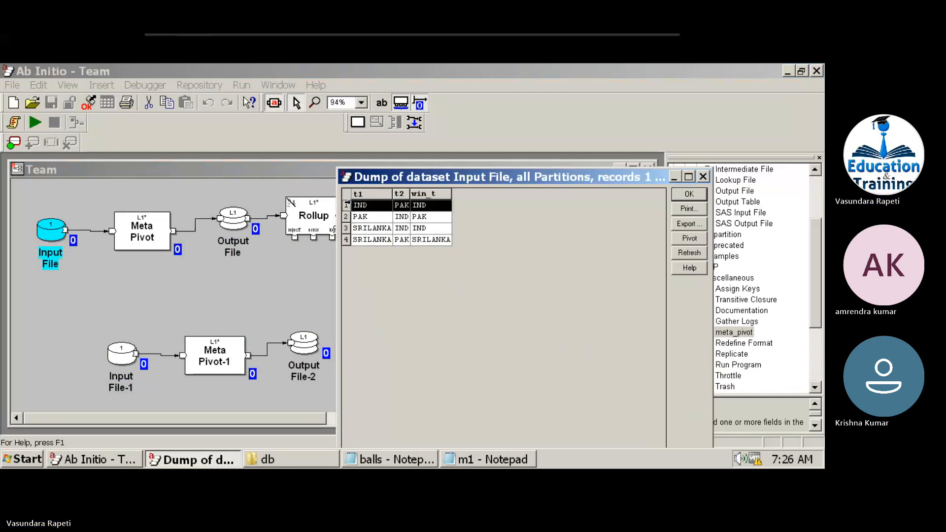
{"action": "left_click", "coordinate": [373, 219]}
{"action": "left_click", "coordinate": [385, 229]}
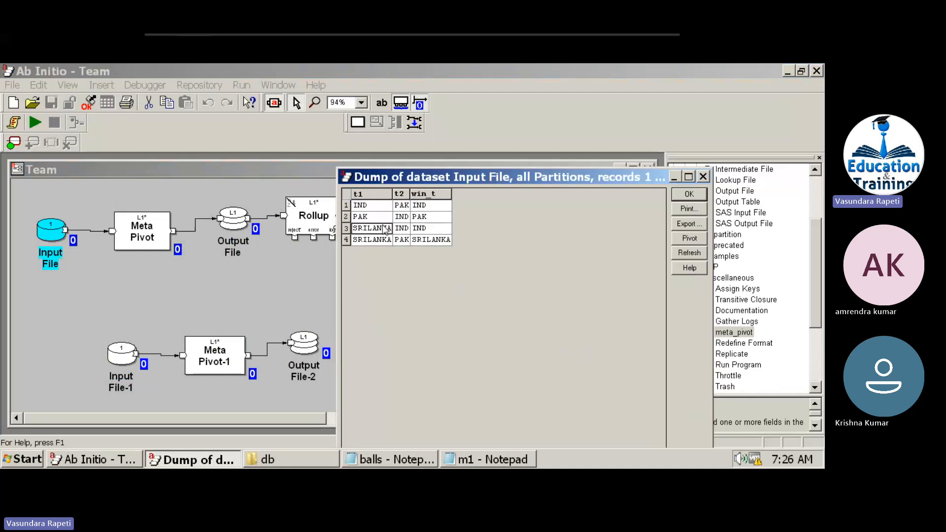
{"action": "left_click", "coordinate": [429, 229]}
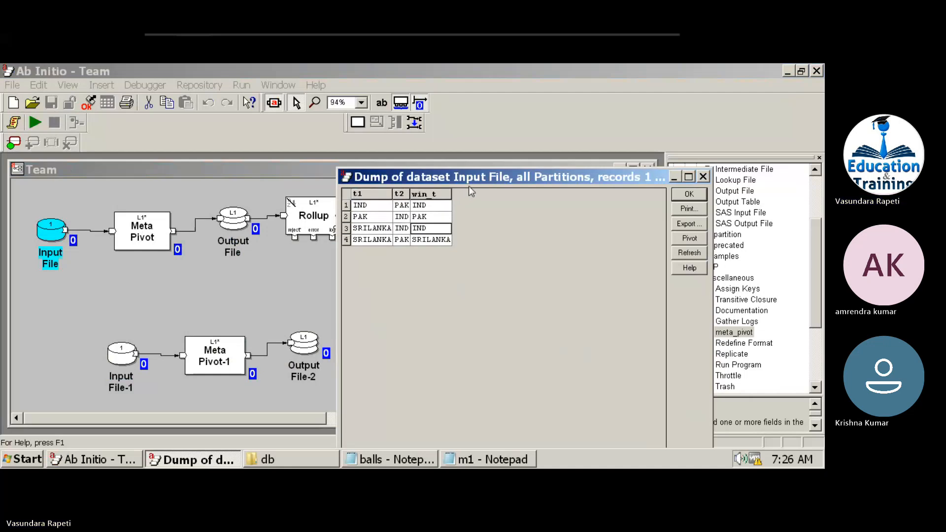
{"action": "left_click_drag", "start_coordinate": [473, 176], "coordinate": [282, 285]}
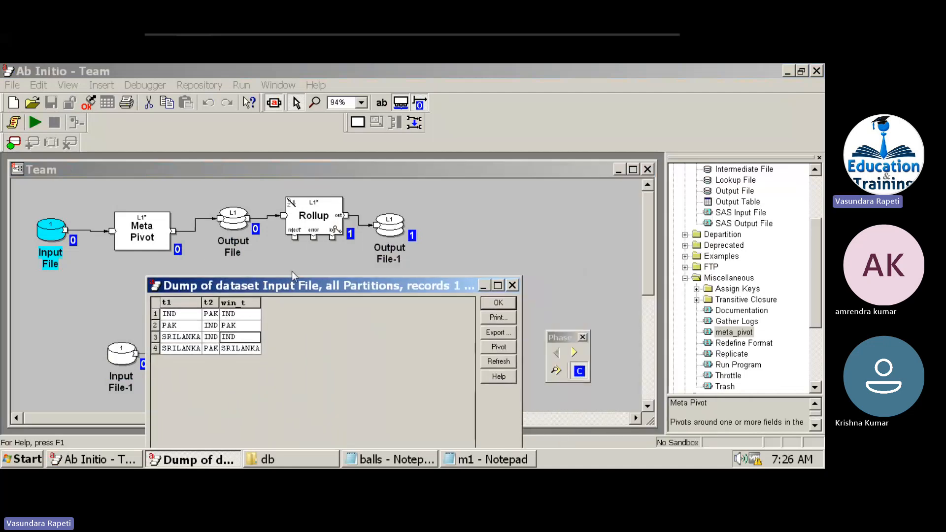
View Output File-1's records and place that window at the upper right.
{"action": "right_click", "coordinate": [397, 224]}
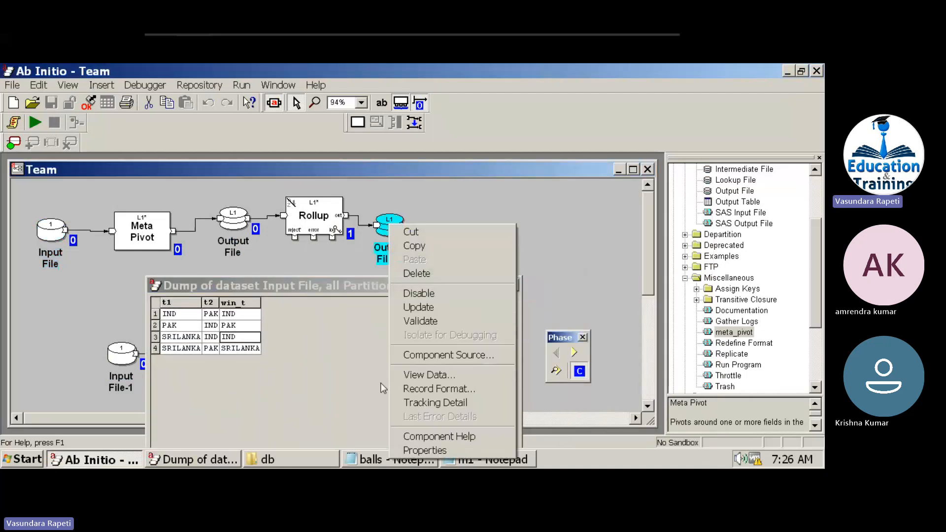
{"action": "left_click", "coordinate": [422, 375]}
{"action": "left_click", "coordinate": [452, 350]}
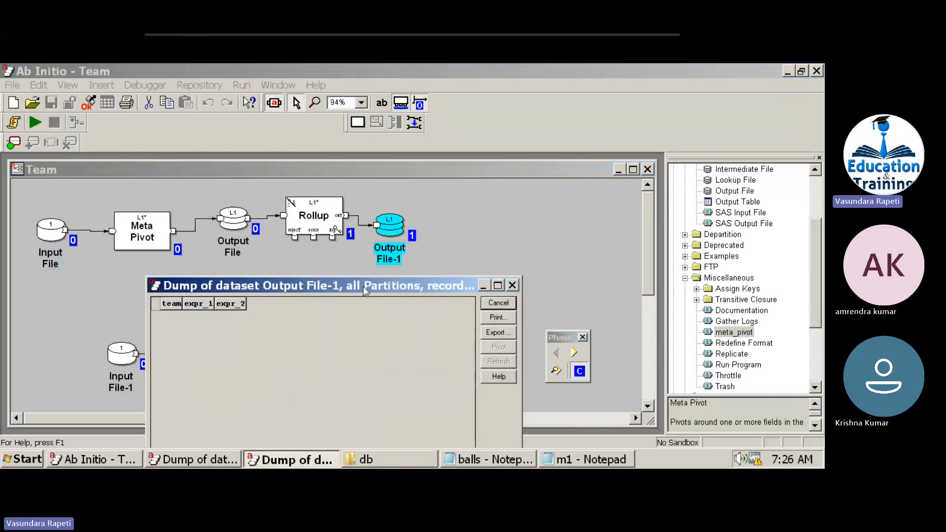
{"action": "left_click_drag", "start_coordinate": [363, 286], "coordinate": [700, 166]}
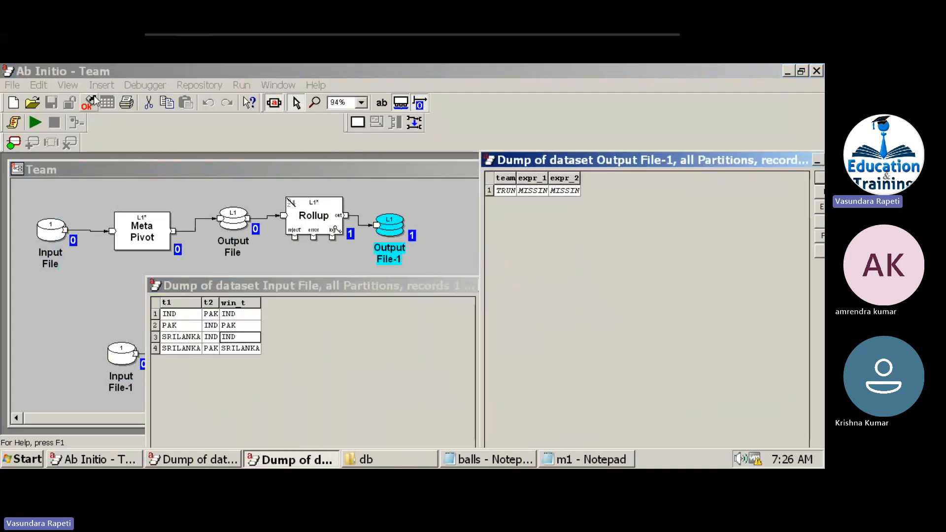
Run the Team graph and reopen Output File-1's refreshed records in place of the outdated dump.
{"action": "left_click", "coordinate": [35, 123]}
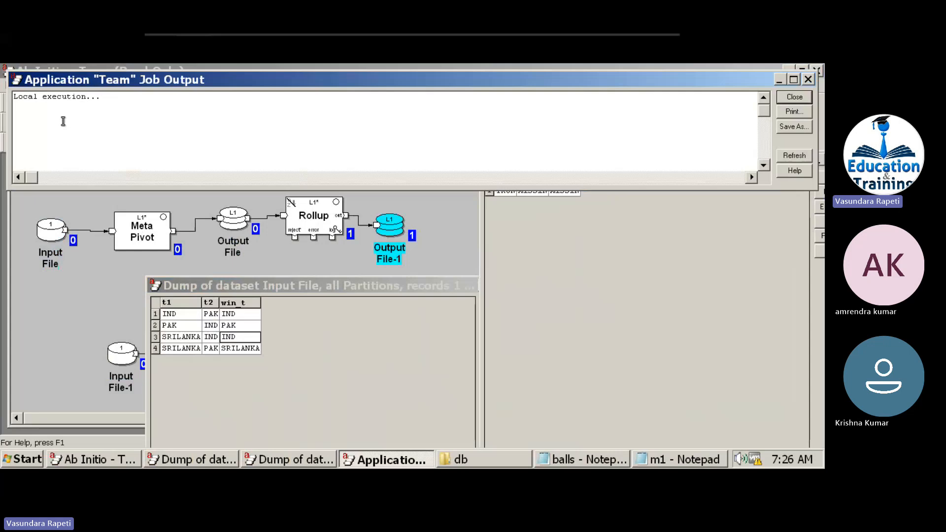
{"action": "left_click", "coordinate": [554, 262]}
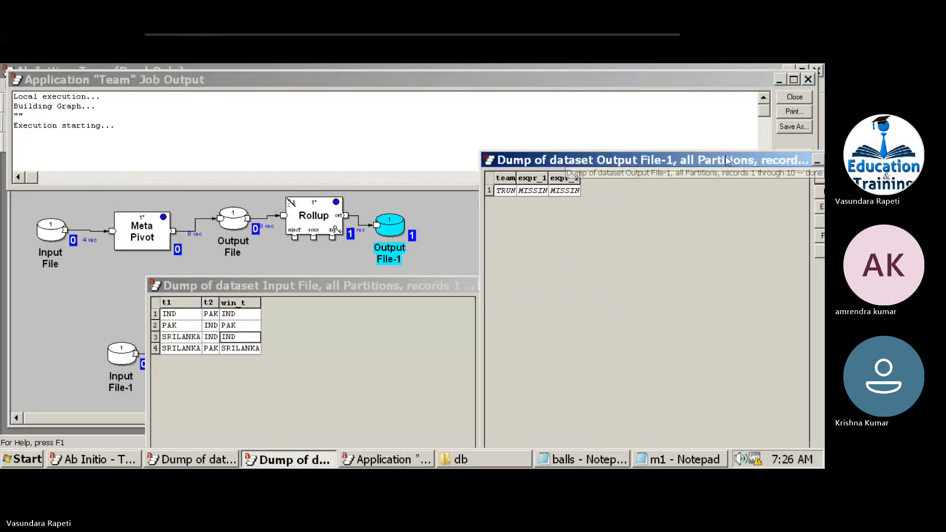
{"action": "left_click_drag", "start_coordinate": [727, 155], "coordinate": [666, 260]}
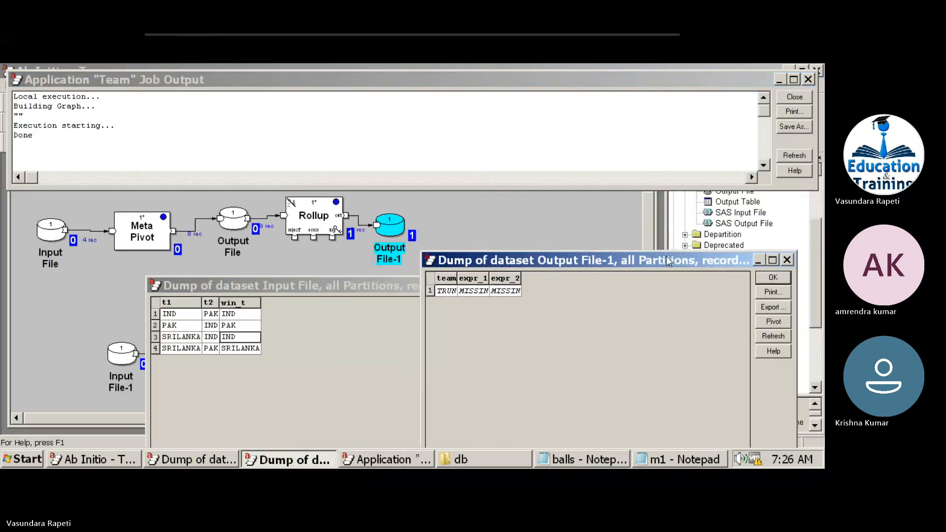
{"action": "left_click", "coordinate": [773, 277]}
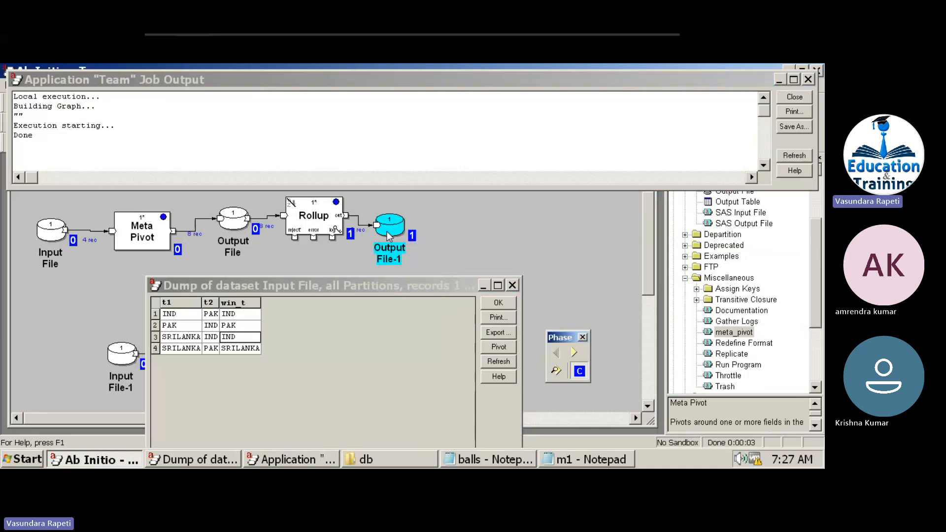
{"action": "right_click", "coordinate": [388, 233]}
{"action": "left_click", "coordinate": [420, 383]}
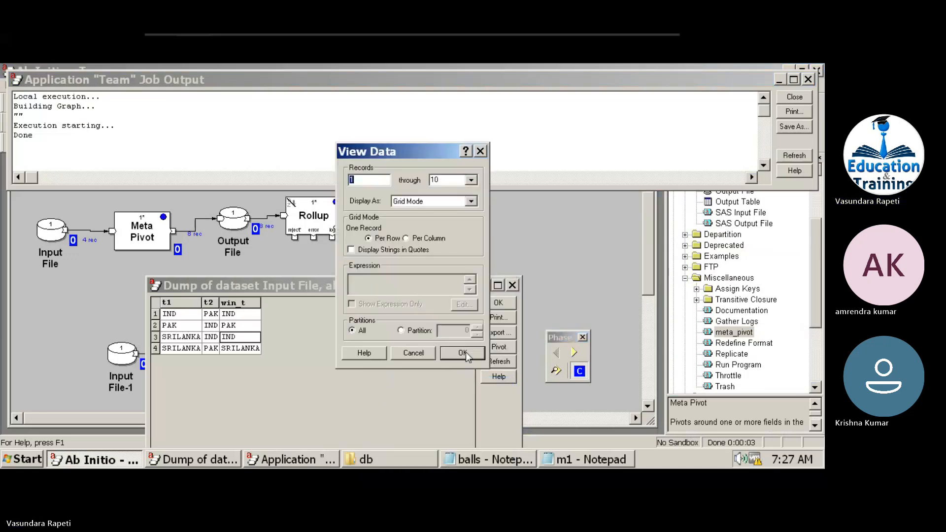
{"action": "left_click", "coordinate": [468, 354]}
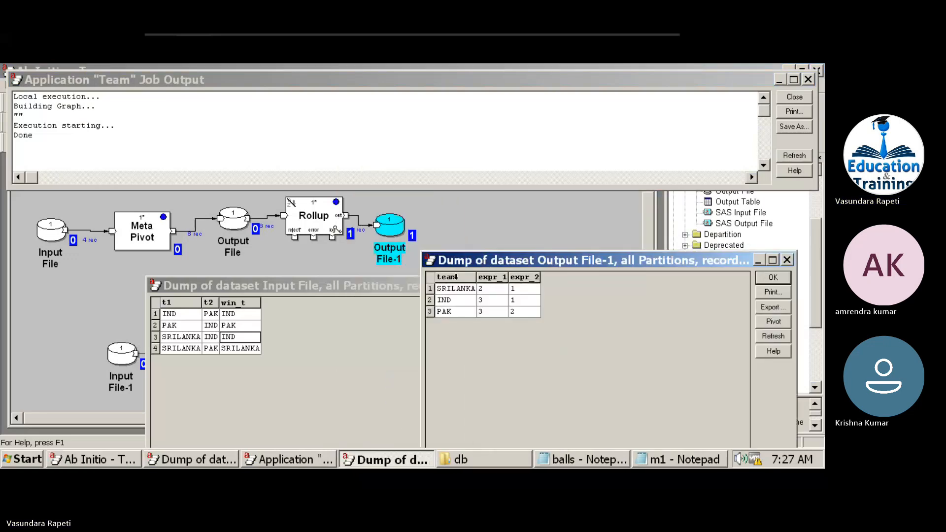
Match SRILANKA's expr_2 count of 1 against the input row where SRILANKA won.
{"action": "left_click", "coordinate": [451, 277]}
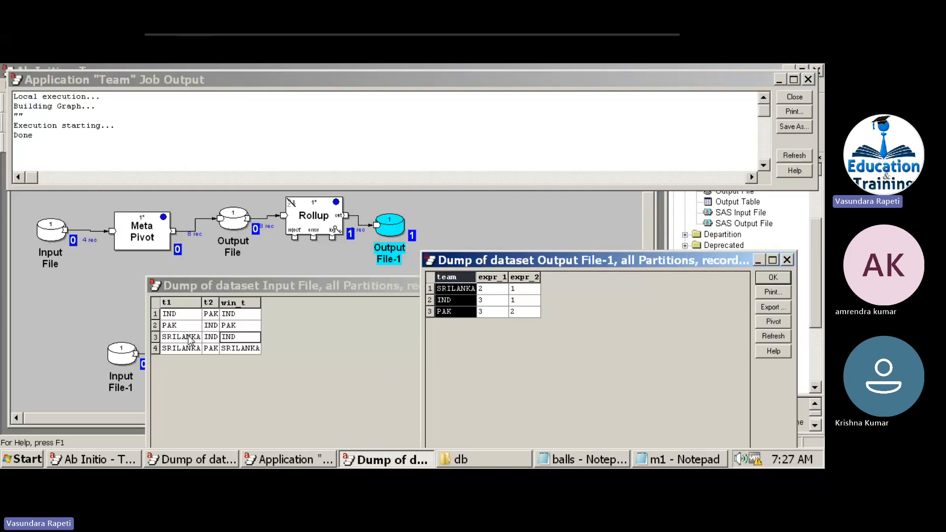
{"action": "left_click", "coordinate": [196, 339]}
{"action": "left_click", "coordinate": [191, 350]}
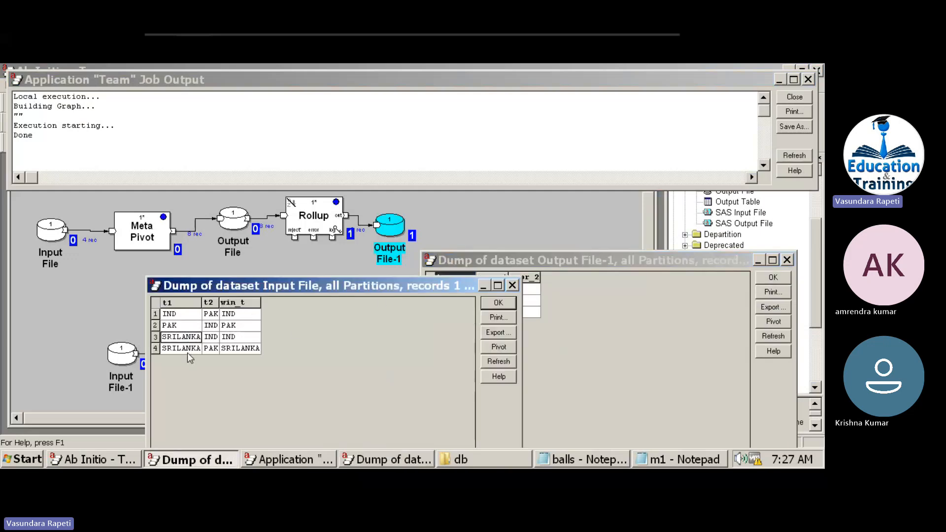
{"action": "left_click", "coordinate": [247, 350]}
{"action": "left_click", "coordinate": [591, 324]}
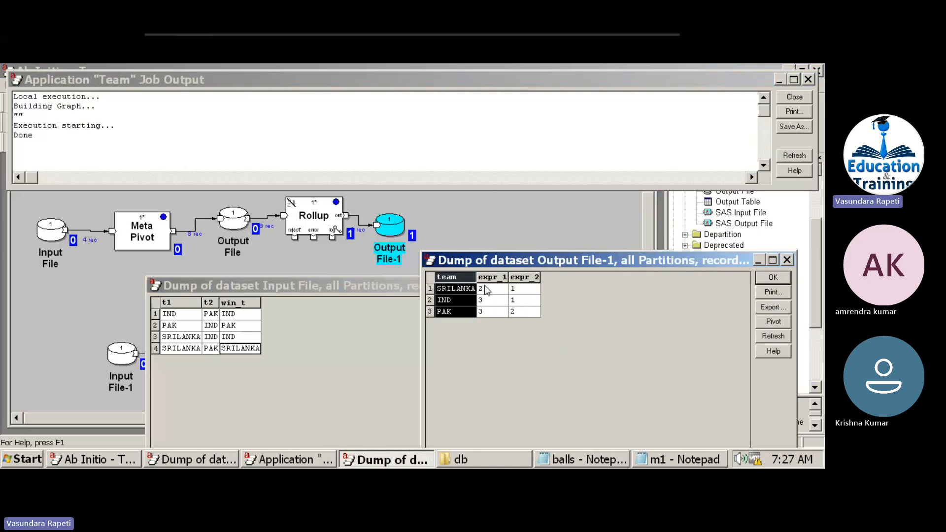
{"action": "left_click", "coordinate": [526, 290]}
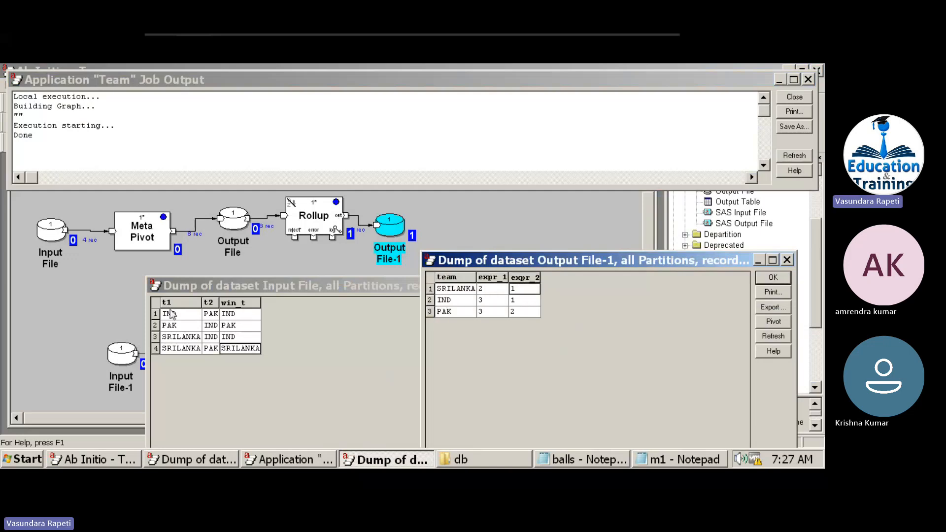
Check IND's expr_1 count of 3 and expr_2 against the input t1/t2 values.
{"action": "left_click_drag", "start_coordinate": [170, 314], "coordinate": [212, 325]}
{"action": "left_click", "coordinate": [211, 337]}
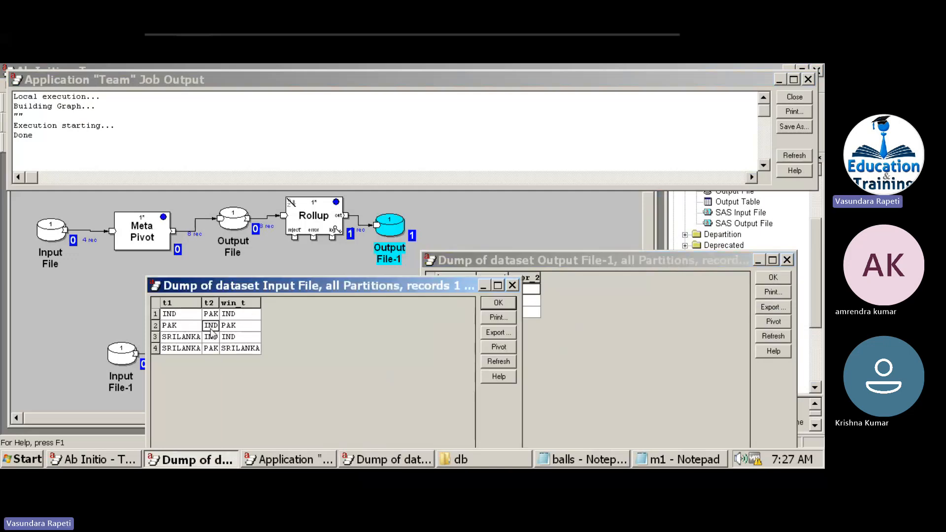
{"action": "left_click", "coordinate": [548, 348]}
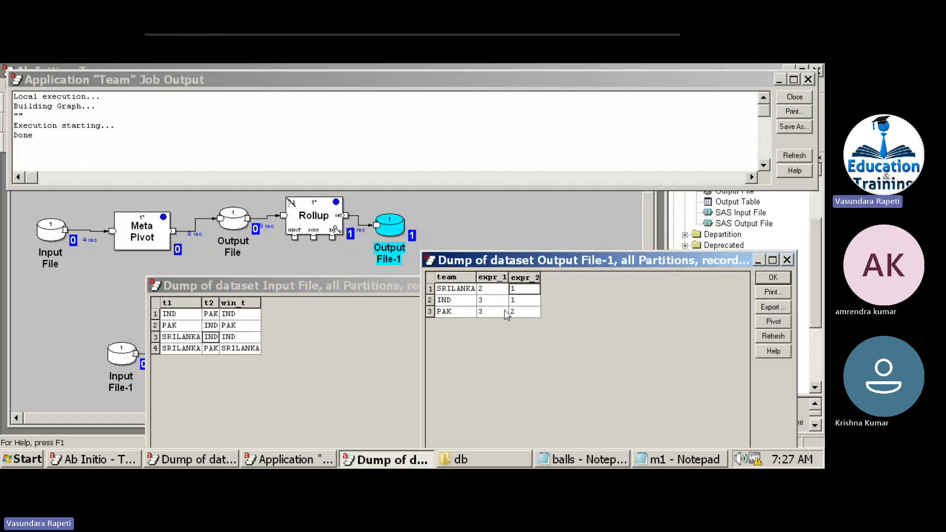
{"action": "left_click", "coordinate": [493, 300]}
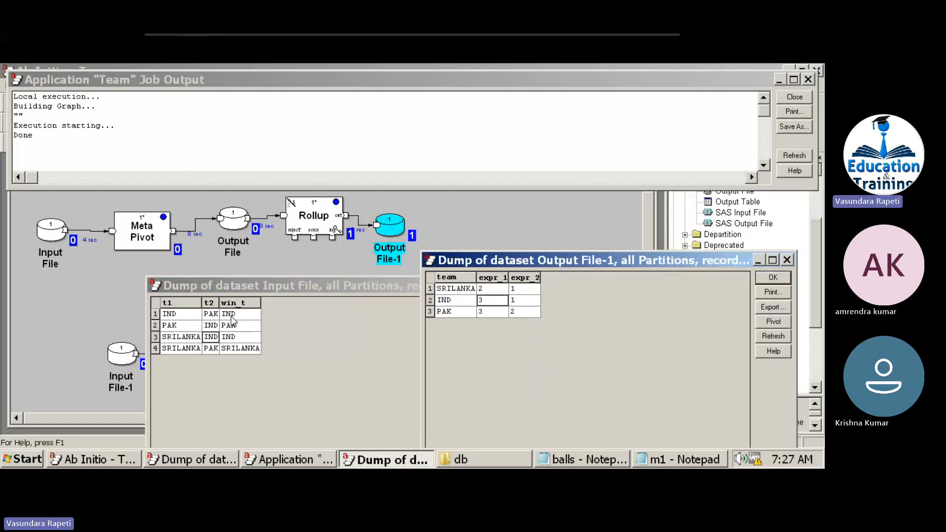
{"action": "left_click", "coordinate": [517, 301]}
{"action": "left_click", "coordinate": [524, 276]}
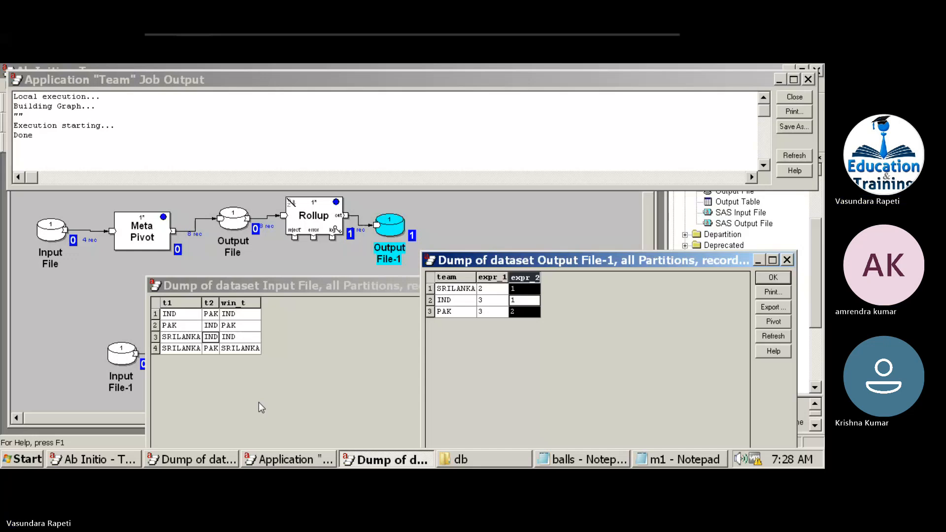
{"action": "left_click", "coordinate": [216, 316]}
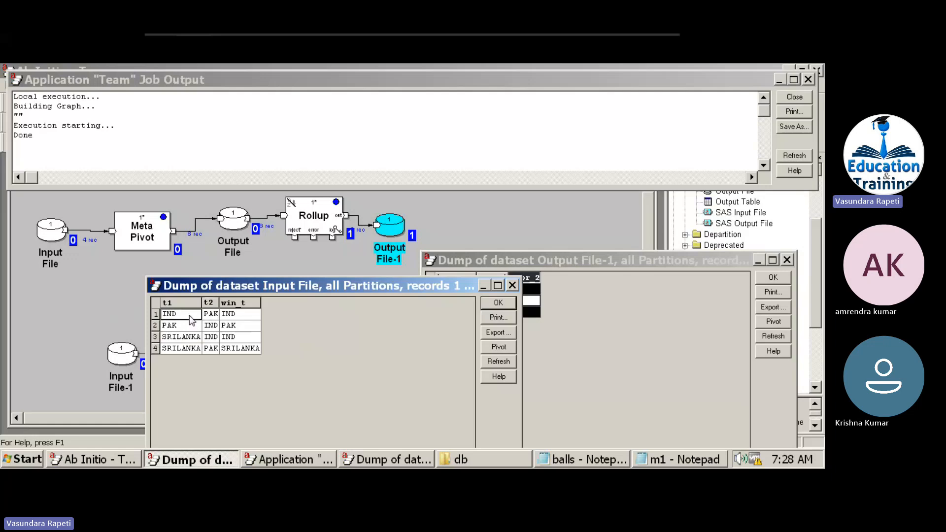
Trace IND and PAK through the input t1 and t2 columns, then select the Output File.
{"action": "left_click", "coordinate": [214, 324]}
{"action": "left_click", "coordinate": [191, 316]}
{"action": "left_click", "coordinate": [210, 324]}
{"action": "left_click", "coordinate": [213, 336]}
{"action": "left_click", "coordinate": [211, 315]}
{"action": "left_click", "coordinate": [215, 347]}
{"action": "left_click", "coordinate": [189, 302]}
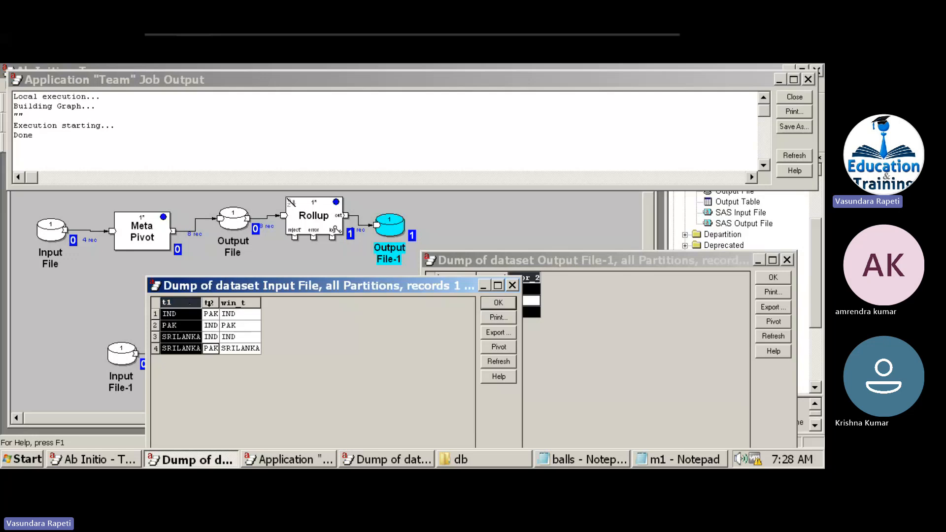
{"action": "left_click", "coordinate": [209, 302]}
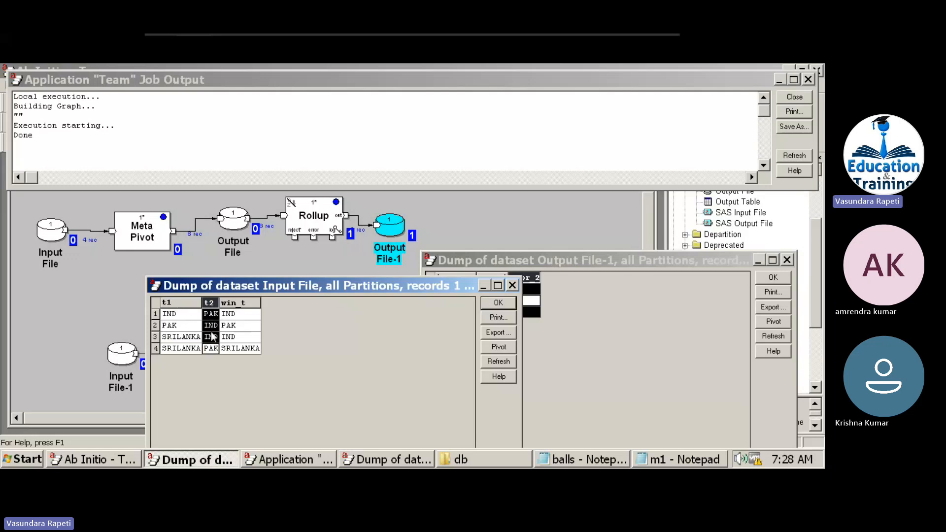
{"action": "left_click", "coordinate": [230, 226]}
View all of the Output File's pivoted records and highlight its team column.
{"action": "right_click", "coordinate": [231, 225]}
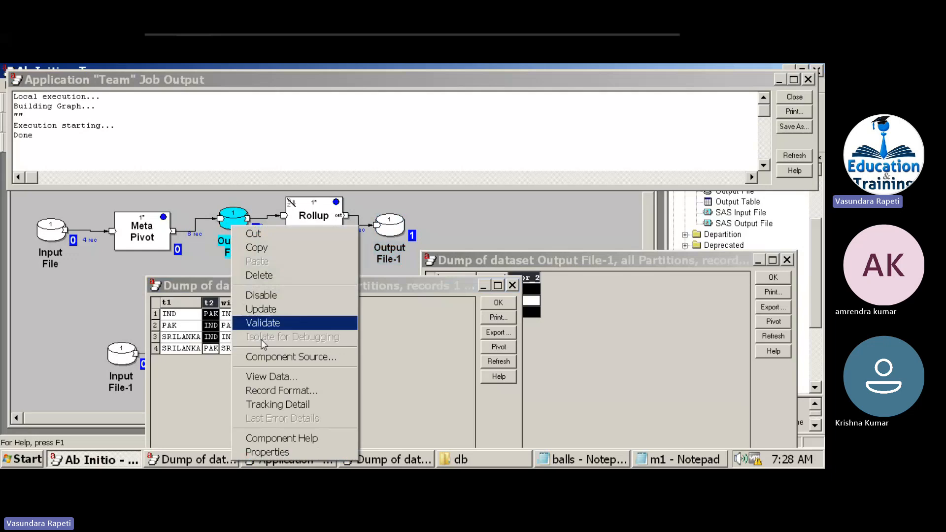
{"action": "left_click", "coordinate": [268, 377]}
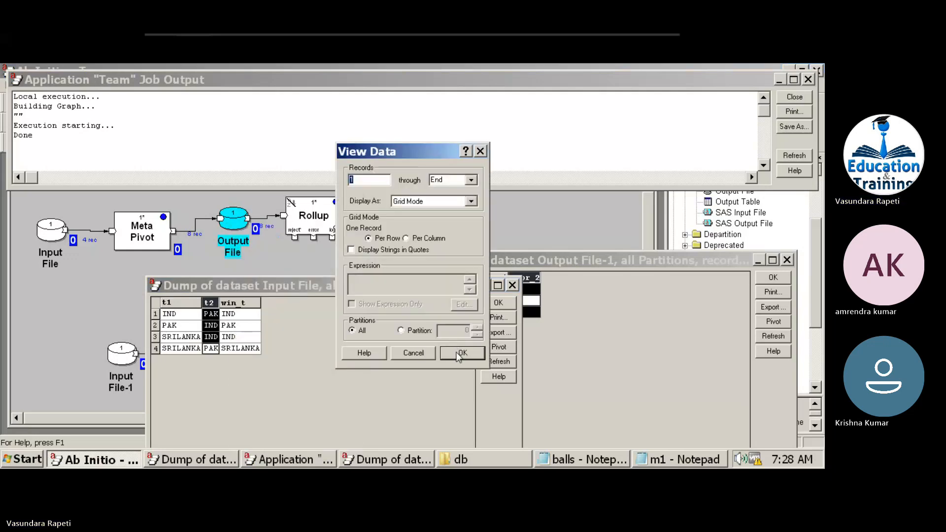
{"action": "left_click", "coordinate": [458, 354]}
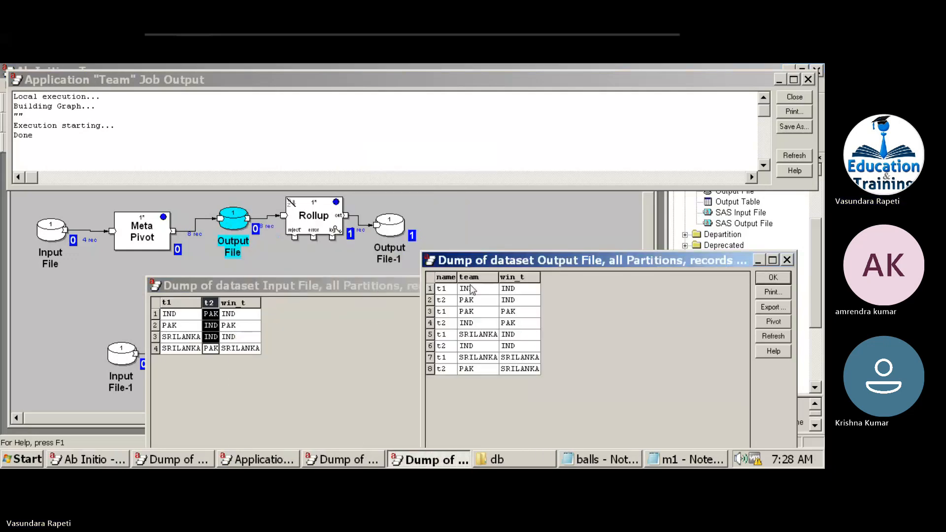
{"action": "left_click", "coordinate": [474, 309]}
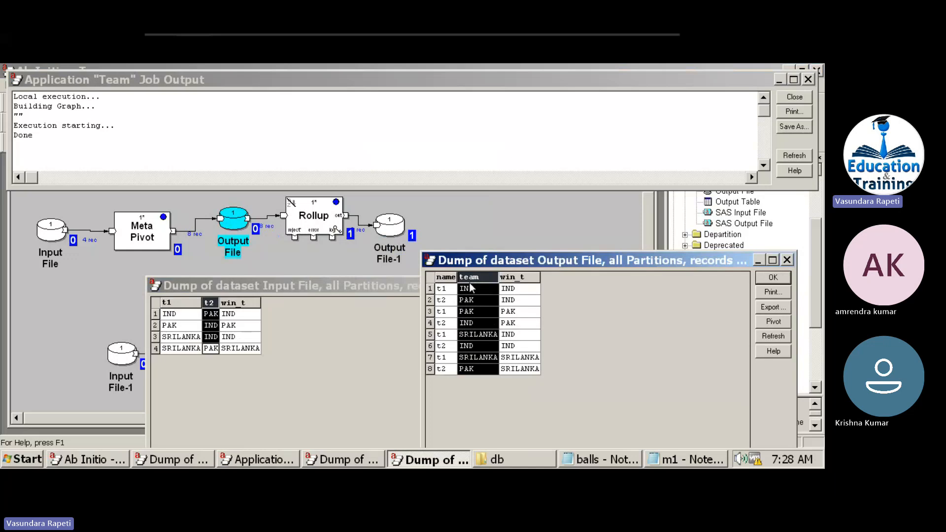
Narrow the input dump to show output beside it and compare the first four output records.
{"action": "left_click", "coordinate": [184, 306]}
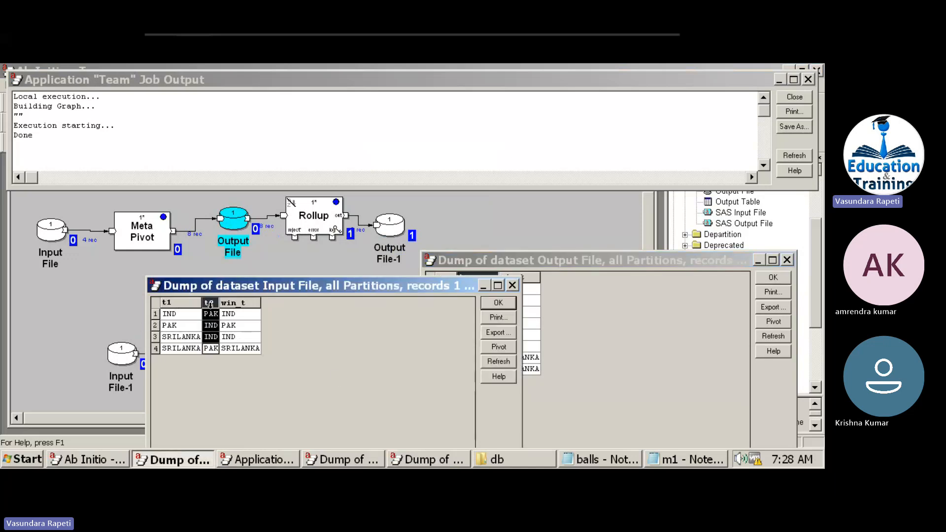
{"action": "left_click", "coordinate": [593, 285]}
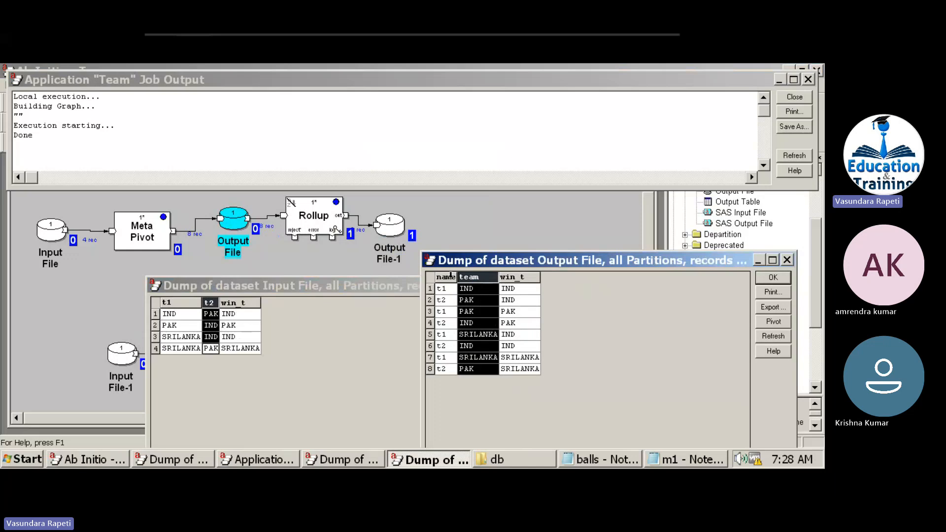
{"action": "left_click", "coordinate": [474, 289]}
{"action": "left_click_drag", "start_coordinate": [447, 290], "coordinate": [516, 302]}
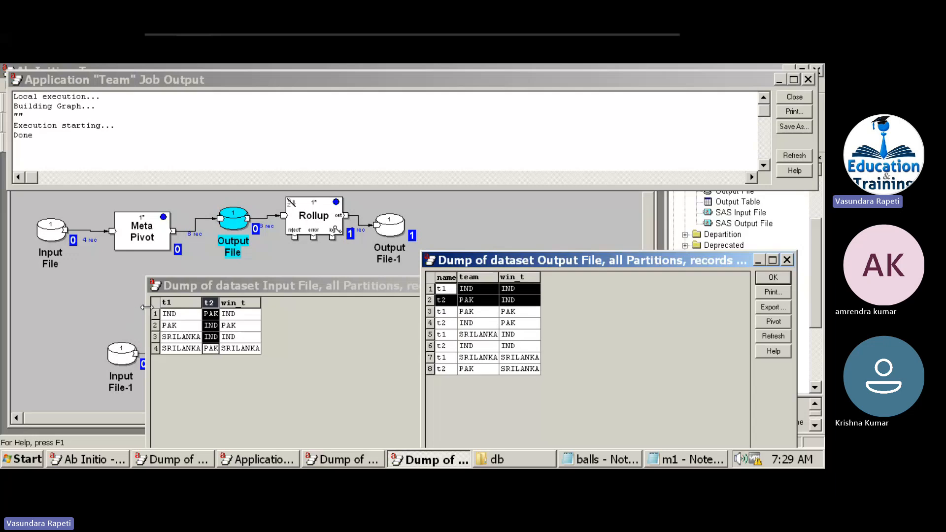
{"action": "left_click", "coordinate": [156, 314]}
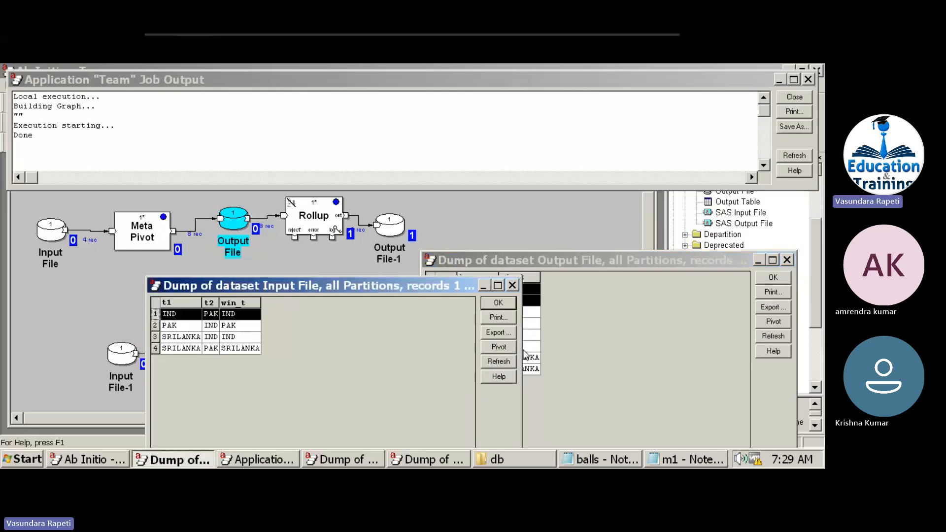
{"action": "left_click_drag", "start_coordinate": [521, 349], "coordinate": [383, 349]}
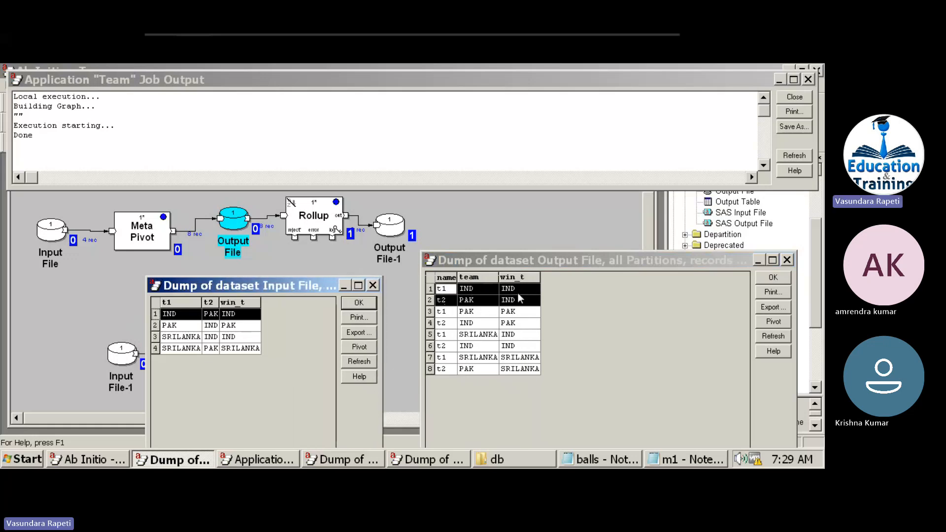
{"action": "left_click_drag", "start_coordinate": [453, 316], "coordinate": [512, 328]}
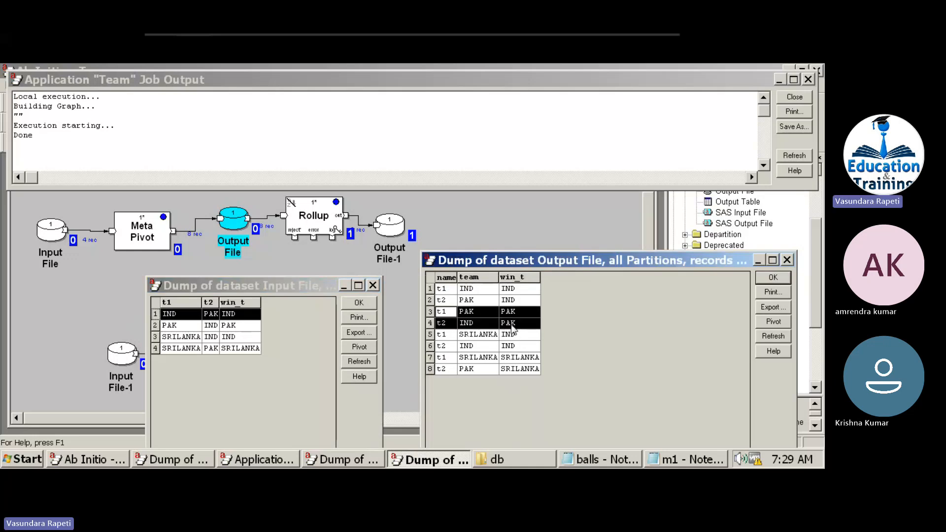
Sort the output by team and highlight the IND, PAK and SRILANKA groups.
{"action": "left_click", "coordinate": [481, 277]}
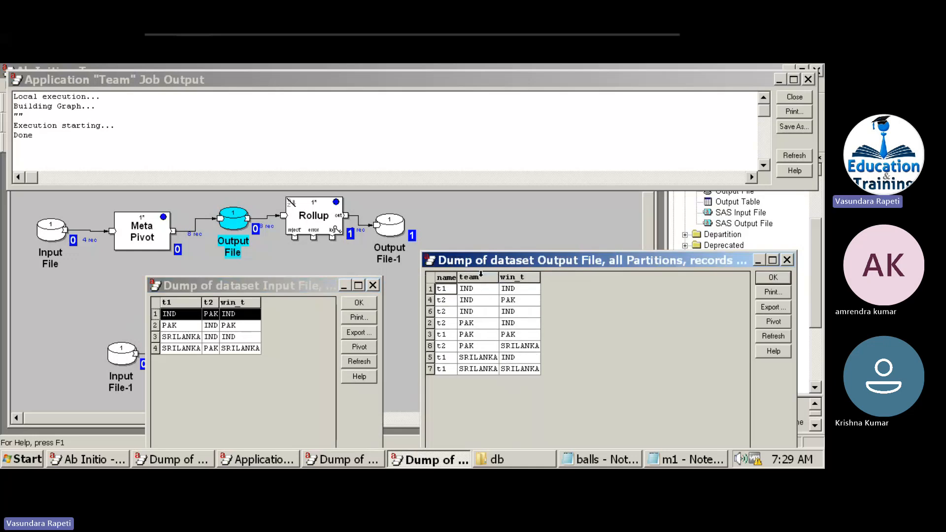
{"action": "left_click_drag", "start_coordinate": [481, 293], "coordinate": [483, 318]}
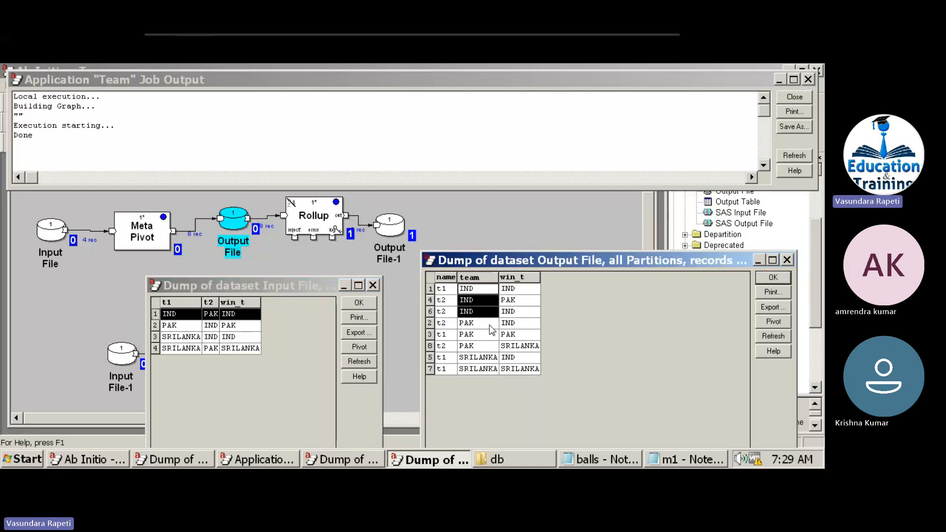
{"action": "left_click_drag", "start_coordinate": [479, 326], "coordinate": [481, 346]}
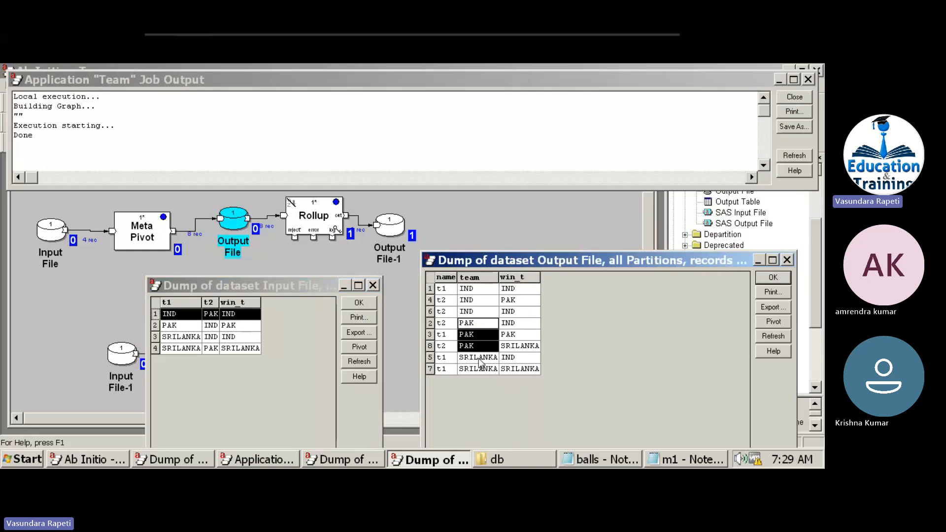
{"action": "left_click", "coordinate": [479, 359]}
{"action": "left_click", "coordinate": [479, 368]}
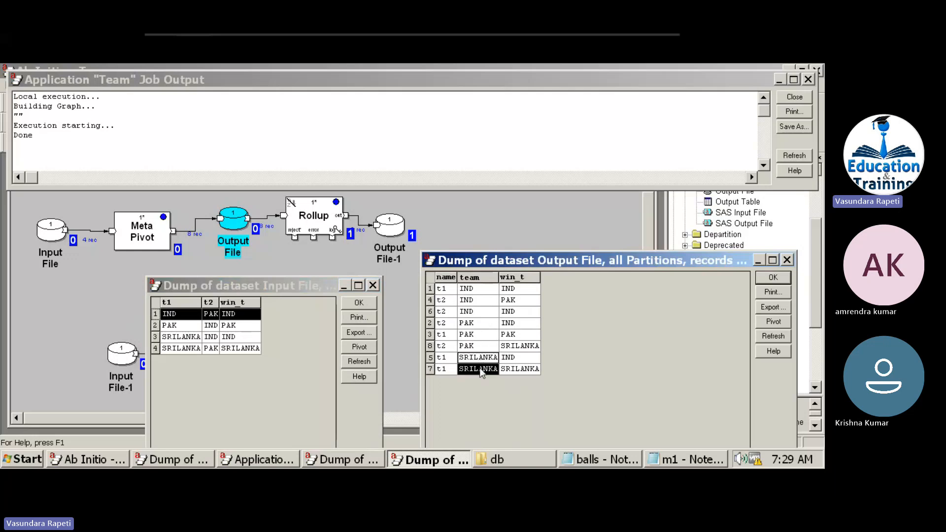
Compare the team and win_t values of rows 1, 4 and 6, then select the Rollup component.
{"action": "left_click", "coordinate": [477, 291]}
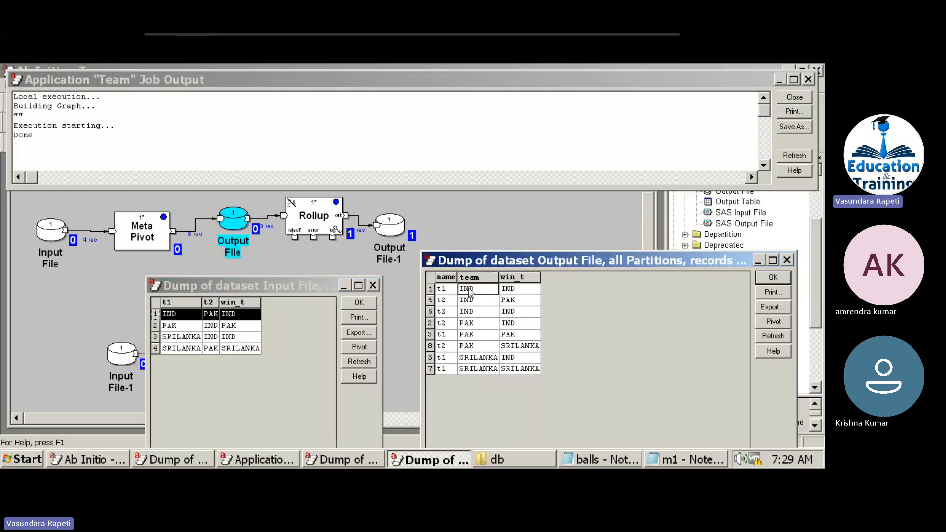
{"action": "left_click", "coordinate": [511, 292]}
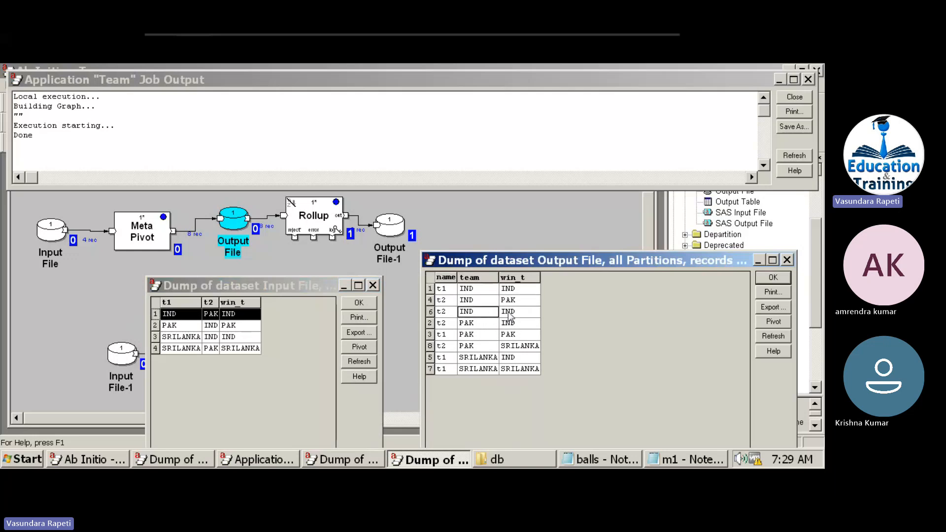
{"action": "left_click", "coordinate": [509, 314]}
{"action": "left_click_drag", "start_coordinate": [487, 304], "coordinate": [507, 305]}
{"action": "left_click", "coordinate": [507, 305]}
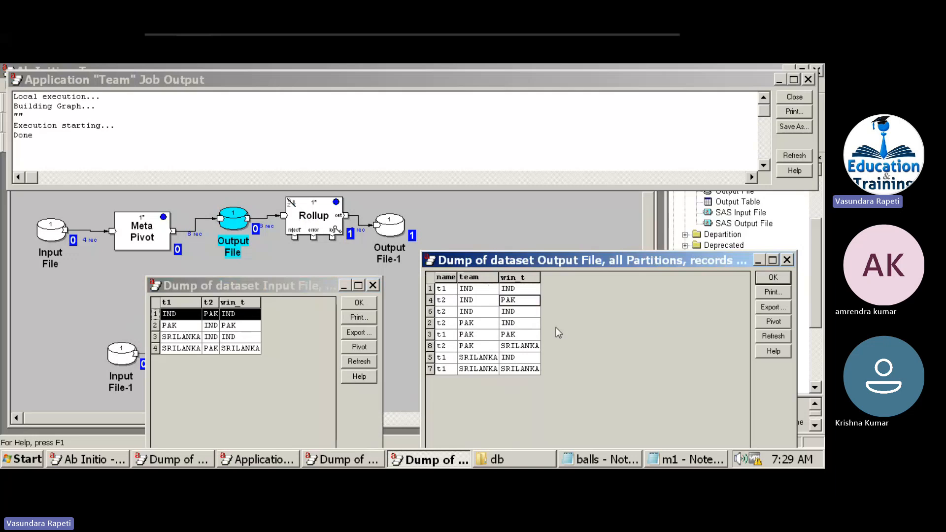
{"action": "left_click", "coordinate": [322, 219]}
Open the Rollup transform code and highlight its team-versus-winner condition.
{"action": "double_click", "coordinate": [322, 219]}
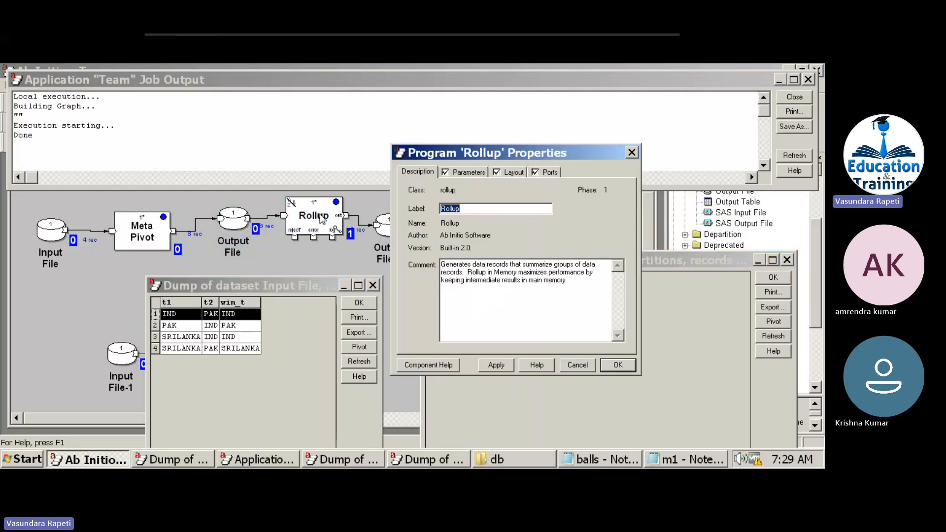
{"action": "left_click", "coordinate": [466, 172]}
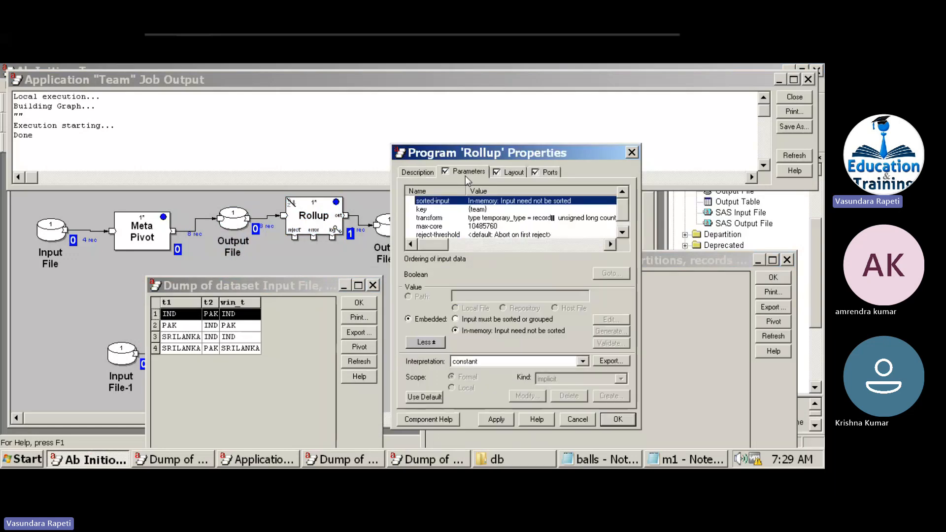
{"action": "double_click", "coordinate": [484, 221]}
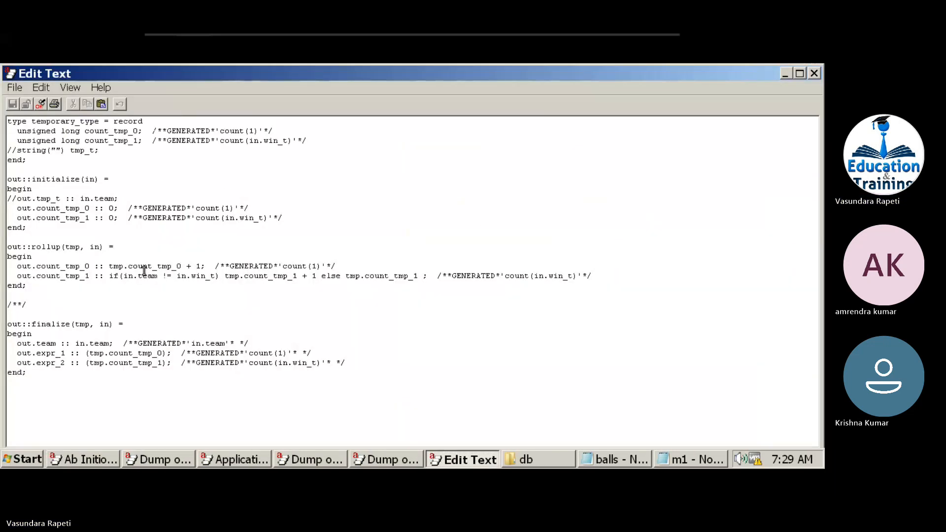
{"action": "left_click_drag", "start_coordinate": [105, 275], "coordinate": [223, 278]}
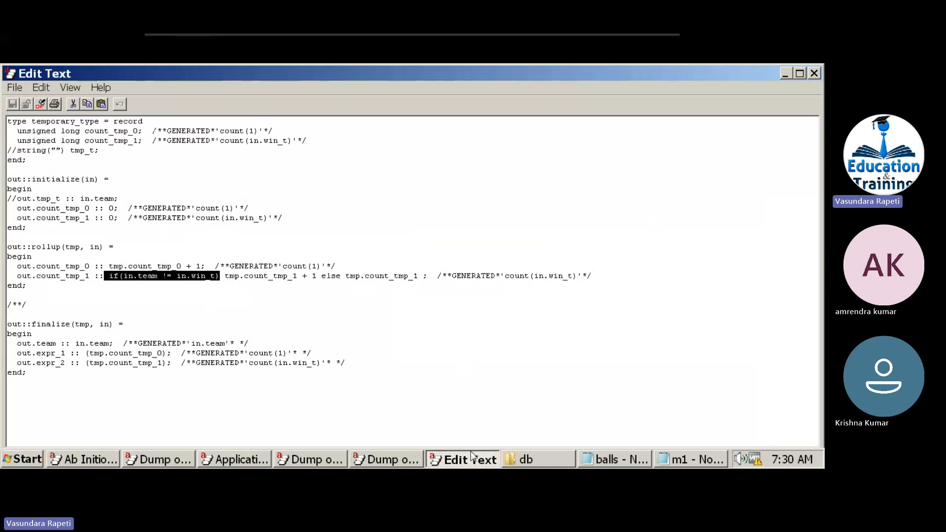
Check the rows 1 and 4 win_t values, close the dump, and close Rollup properties without saving.
{"action": "left_click", "coordinate": [412, 460]}
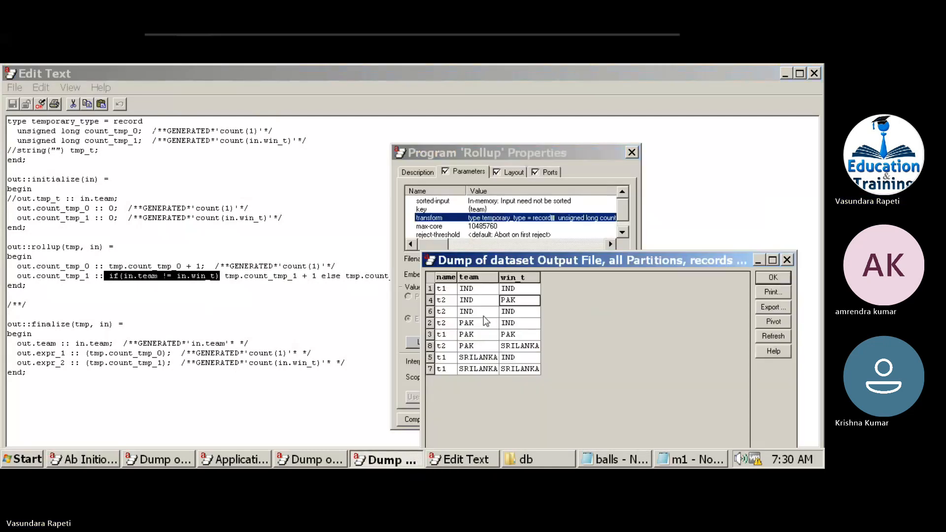
{"action": "left_click", "coordinate": [513, 290]}
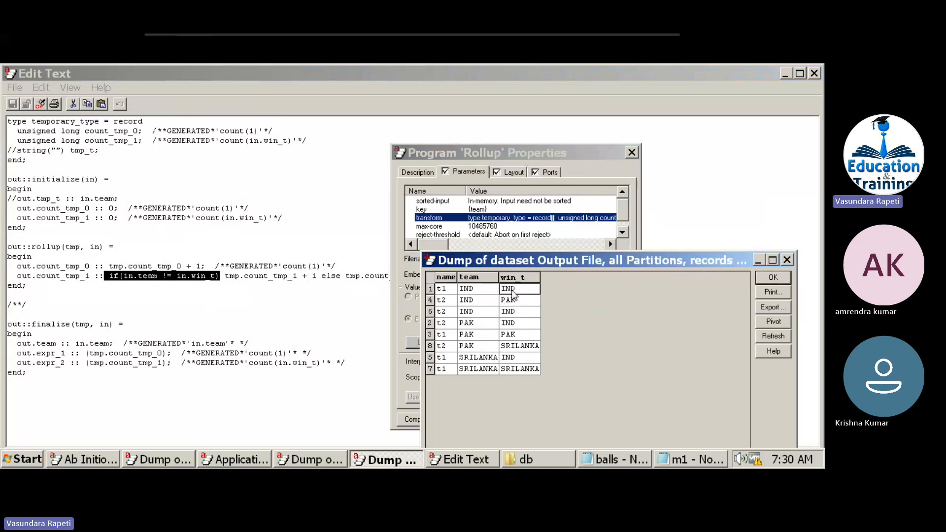
{"action": "left_click", "coordinate": [487, 302]}
{"action": "left_click", "coordinate": [511, 303]}
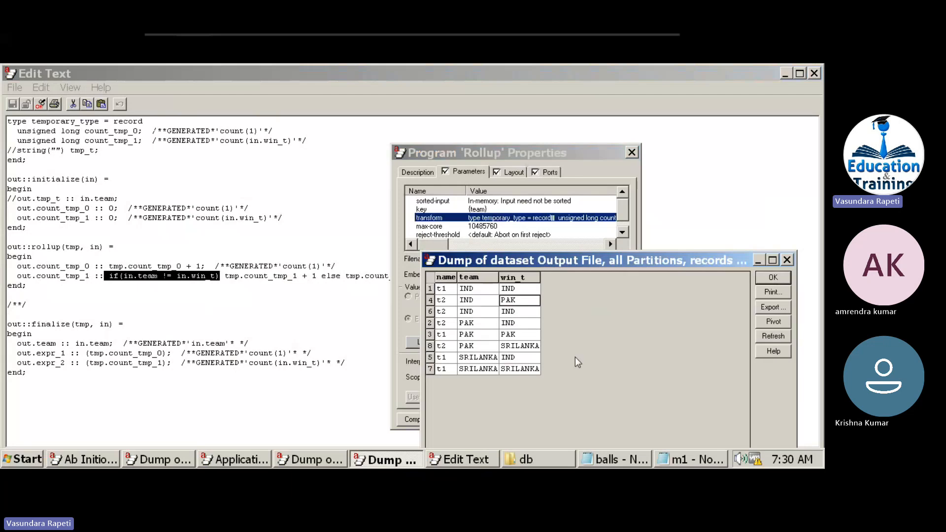
{"action": "left_click", "coordinate": [773, 278]}
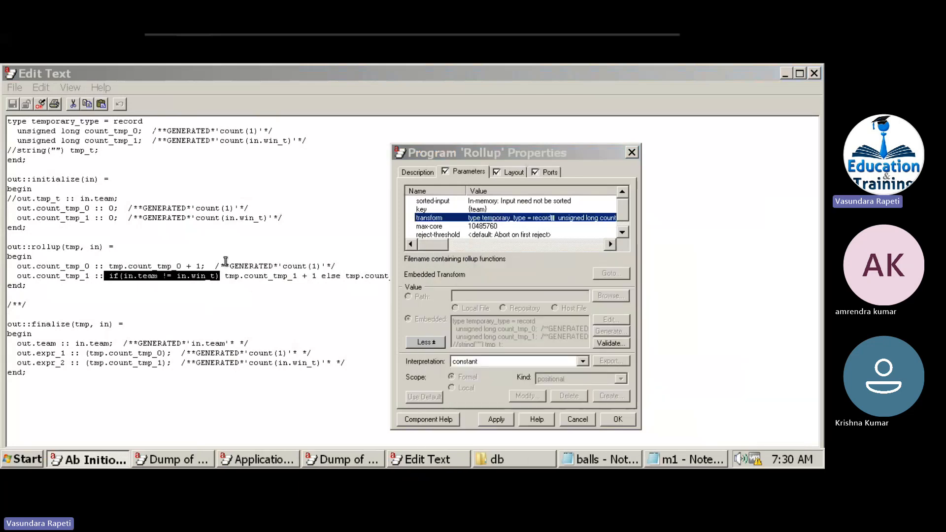
{"action": "left_click", "coordinate": [631, 153]}
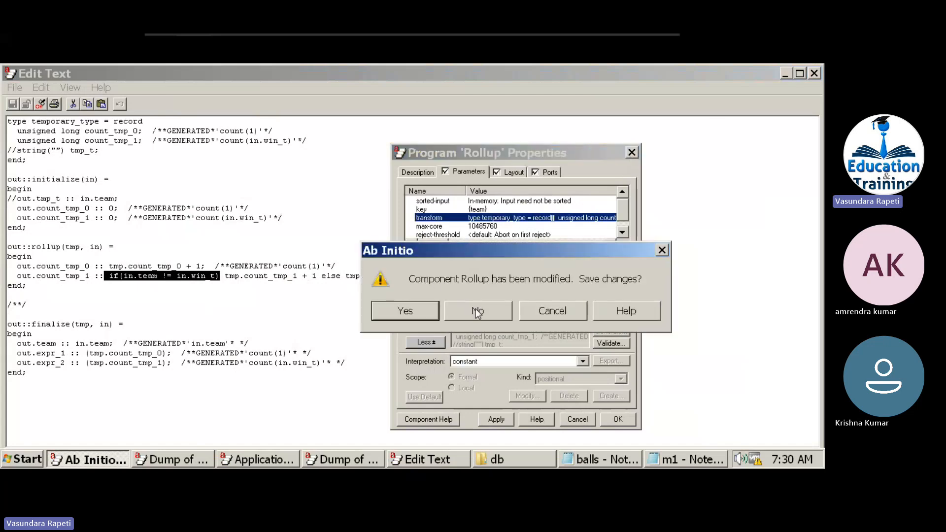
{"action": "left_click", "coordinate": [475, 310]}
Close the transform editor, the Output File-1 and Input File dumps, and the job output log.
{"action": "left_click", "coordinate": [818, 72]}
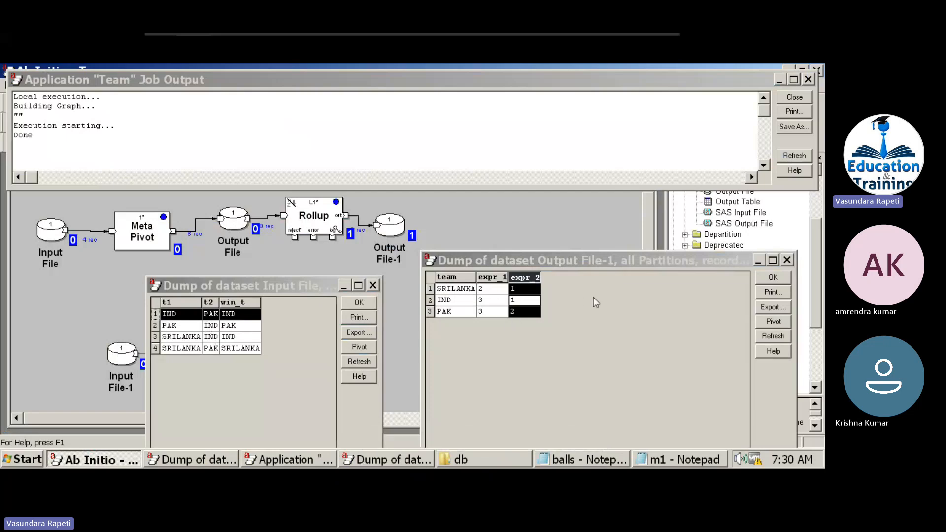
{"action": "left_click", "coordinate": [782, 276]}
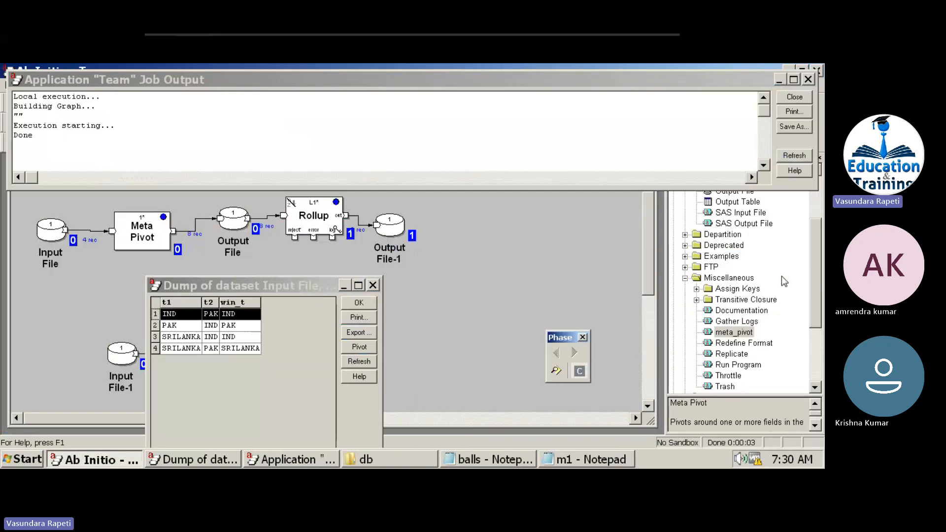
{"action": "left_click", "coordinate": [791, 97]}
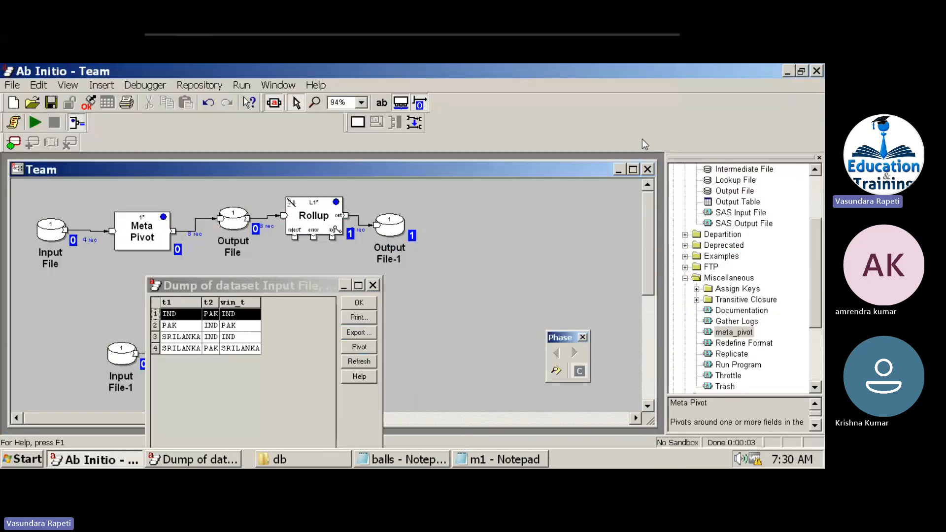
{"action": "left_click", "coordinate": [368, 302]}
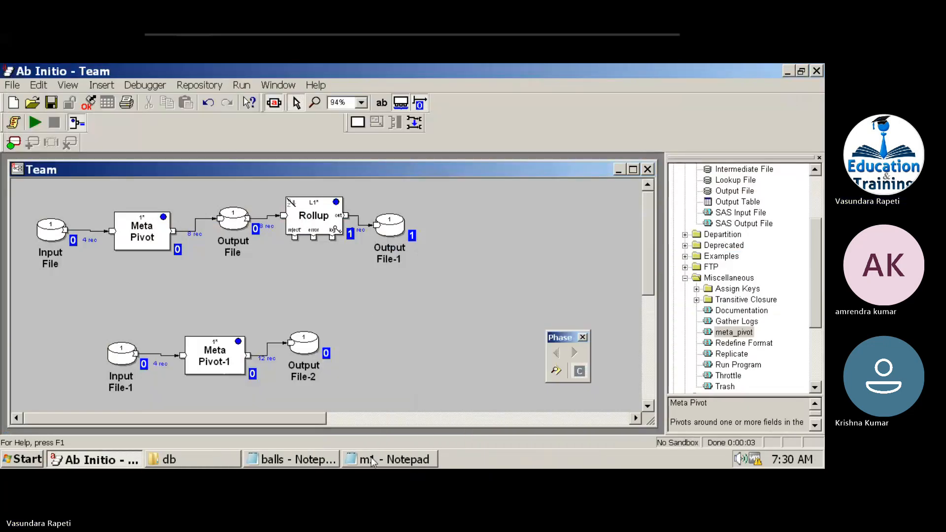
Close the m1 and balls notes, minimize the Team graph, and close the empty Graph2.
{"action": "left_click", "coordinate": [376, 461]}
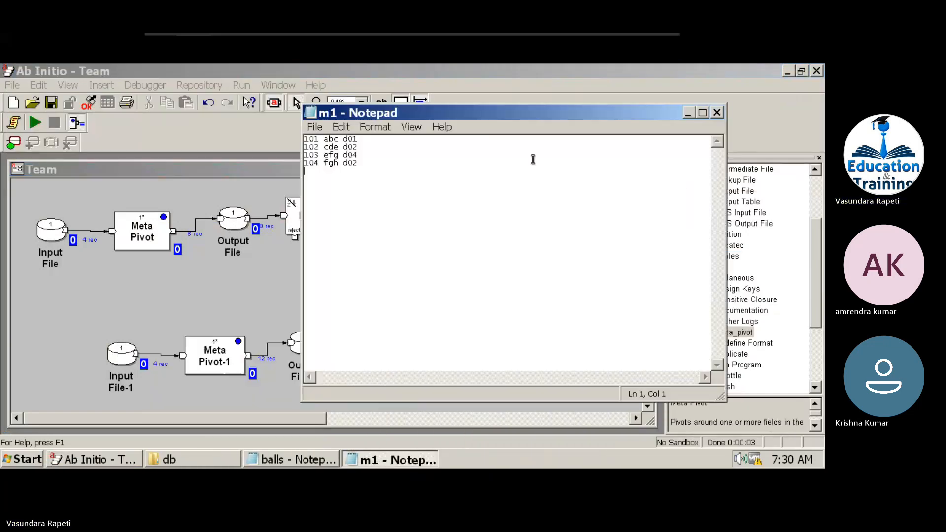
{"action": "left_click", "coordinate": [717, 113]}
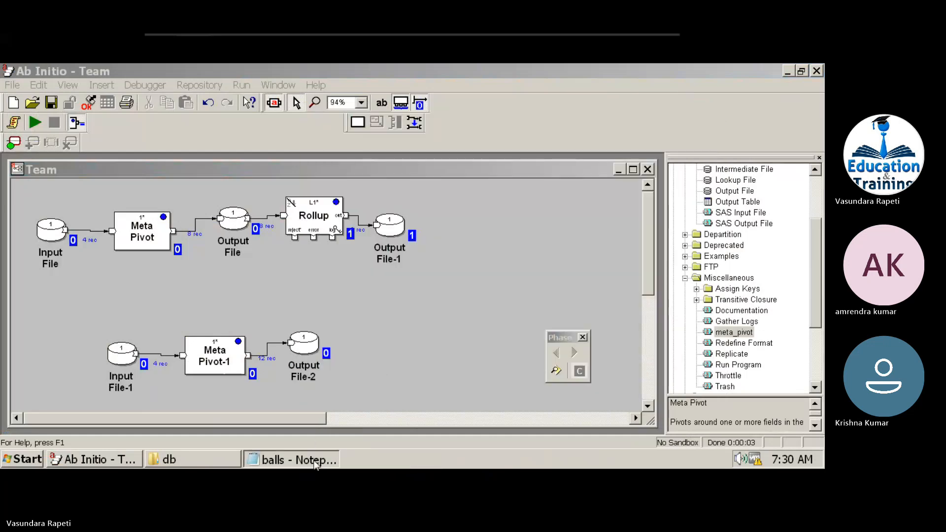
{"action": "left_click", "coordinate": [301, 460]}
{"action": "left_click", "coordinate": [717, 113]}
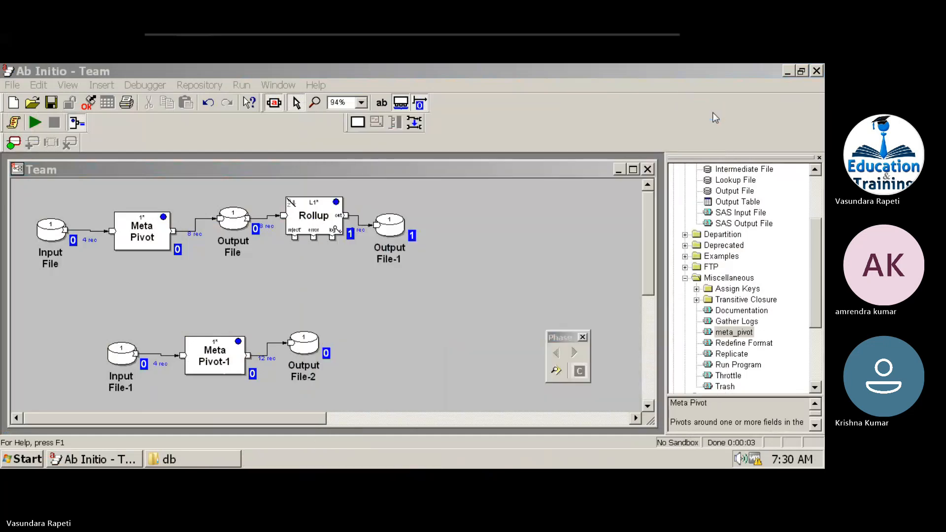
{"action": "left_click", "coordinate": [620, 170]}
{"action": "left_click", "coordinate": [619, 170]}
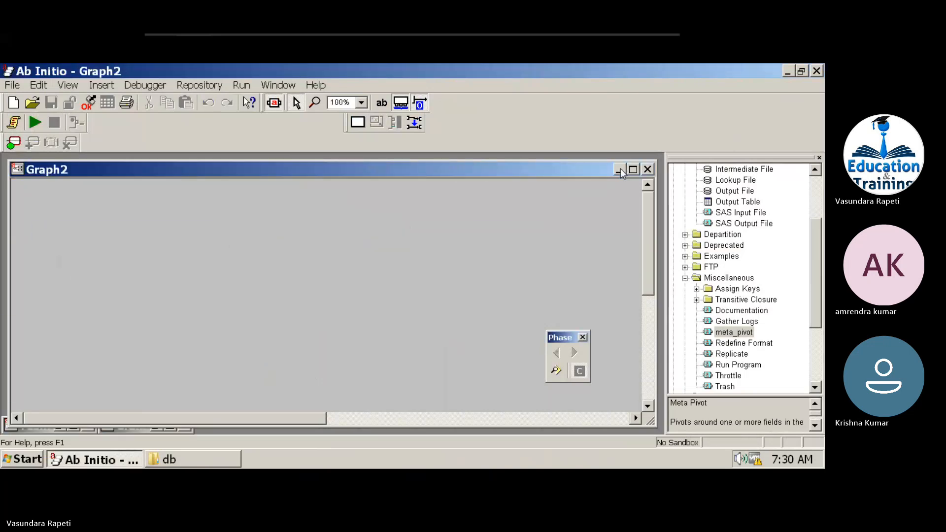
{"action": "left_click", "coordinate": [647, 169]}
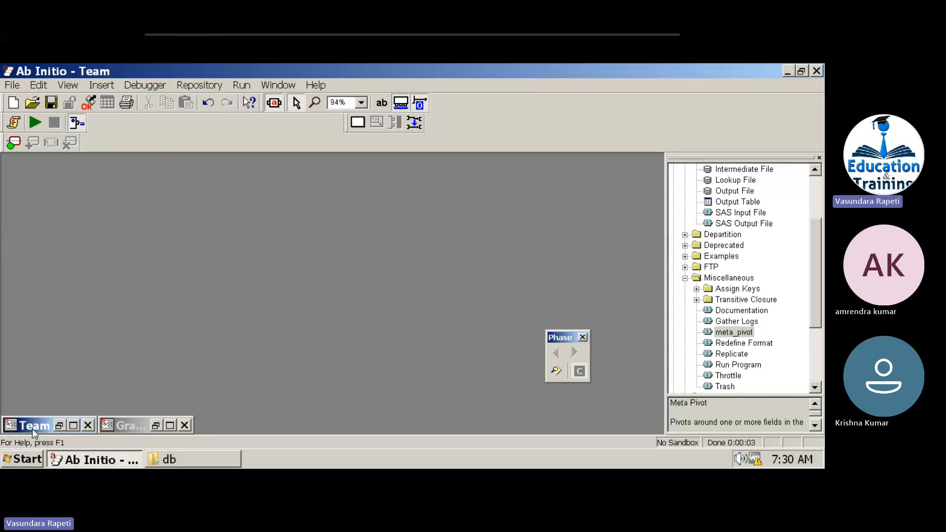
Restore Graph1, view its Input File data, close the dump, and minimize Graph1.
{"action": "double_click", "coordinate": [129, 425]}
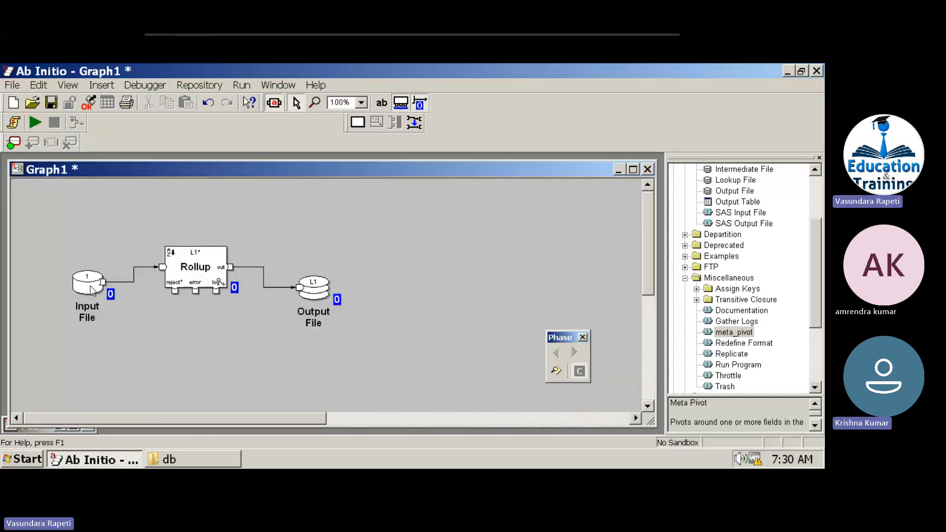
{"action": "right_click", "coordinate": [84, 286]}
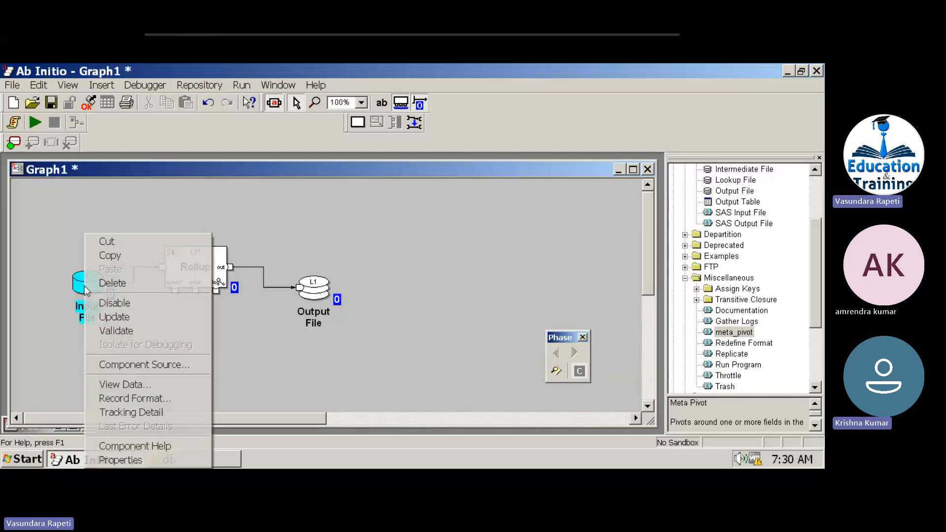
{"action": "left_click", "coordinate": [107, 384]}
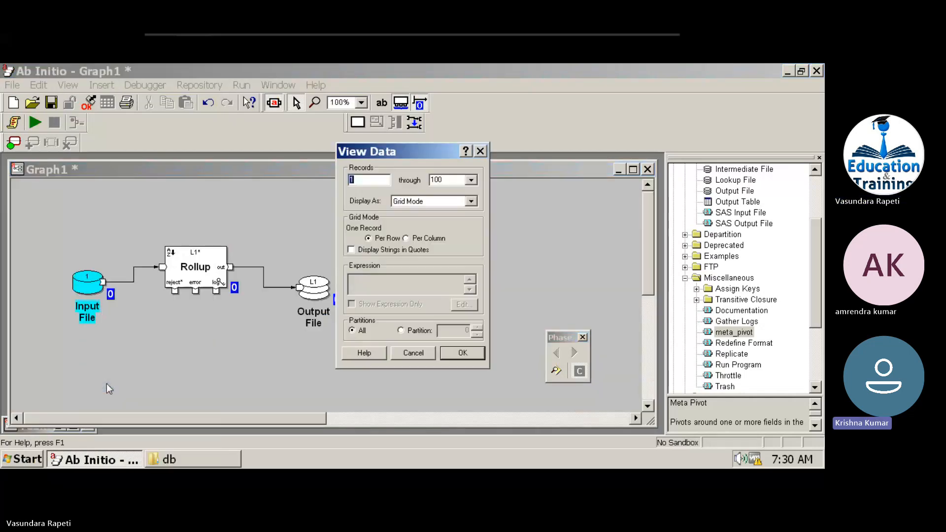
{"action": "left_click", "coordinate": [463, 353]}
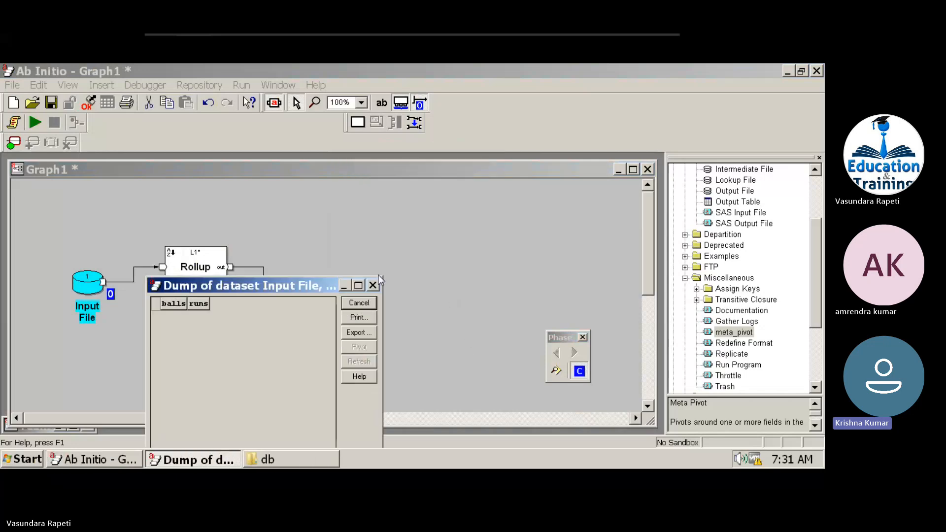
{"action": "left_click", "coordinate": [358, 303]}
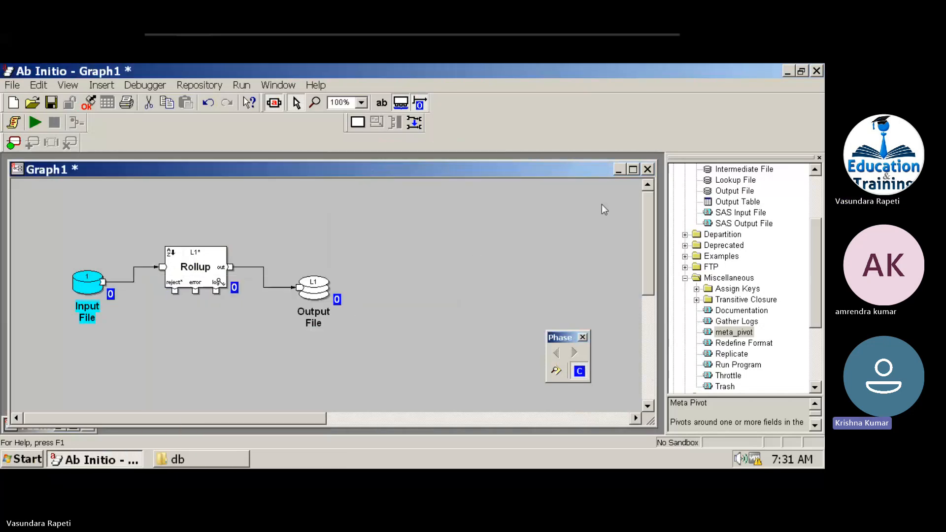
{"action": "left_click", "coordinate": [620, 173]}
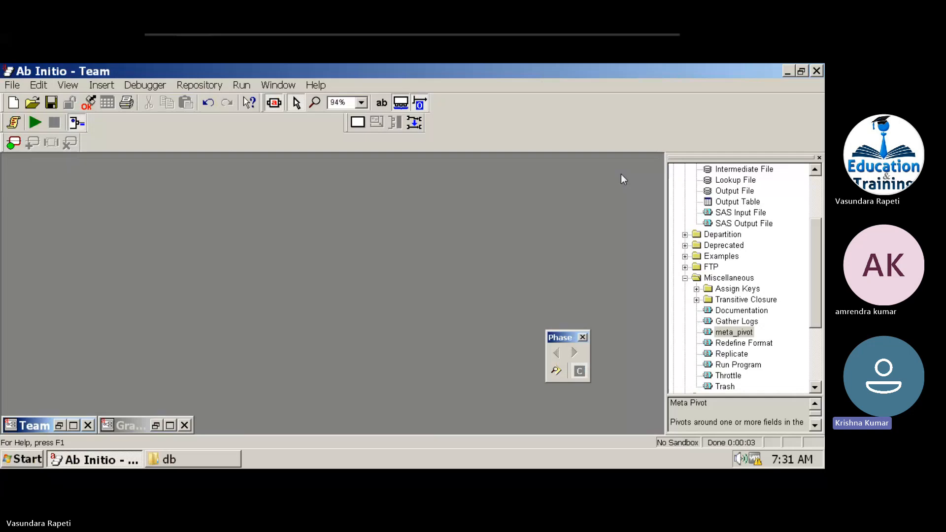
Restore the Team graph and display the Input File's four match records.
{"action": "left_click", "coordinate": [74, 426]}
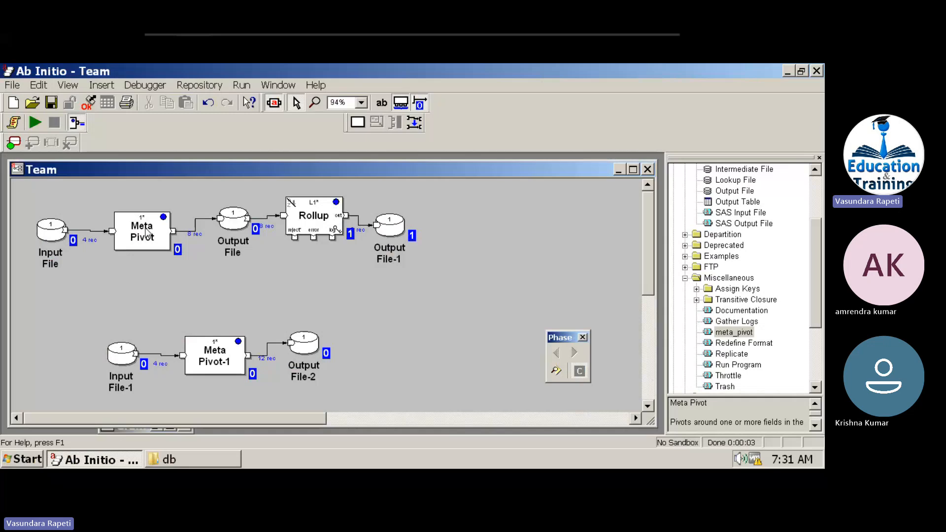
{"action": "left_click", "coordinate": [144, 234]}
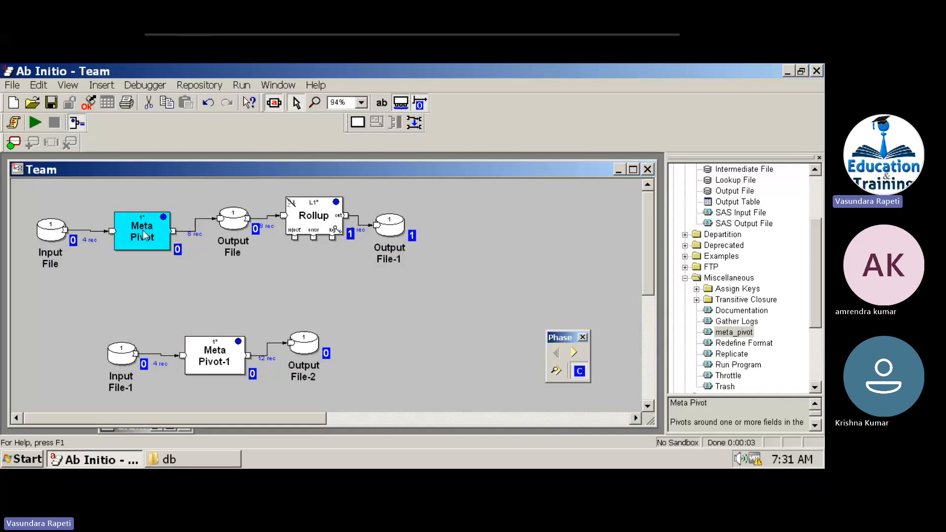
{"action": "right_click", "coordinate": [51, 231]}
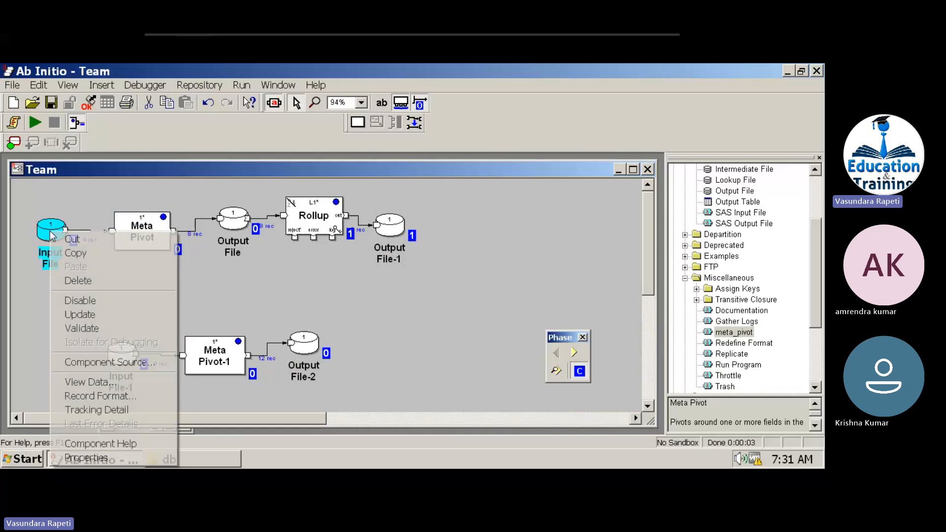
{"action": "left_click", "coordinate": [74, 382]}
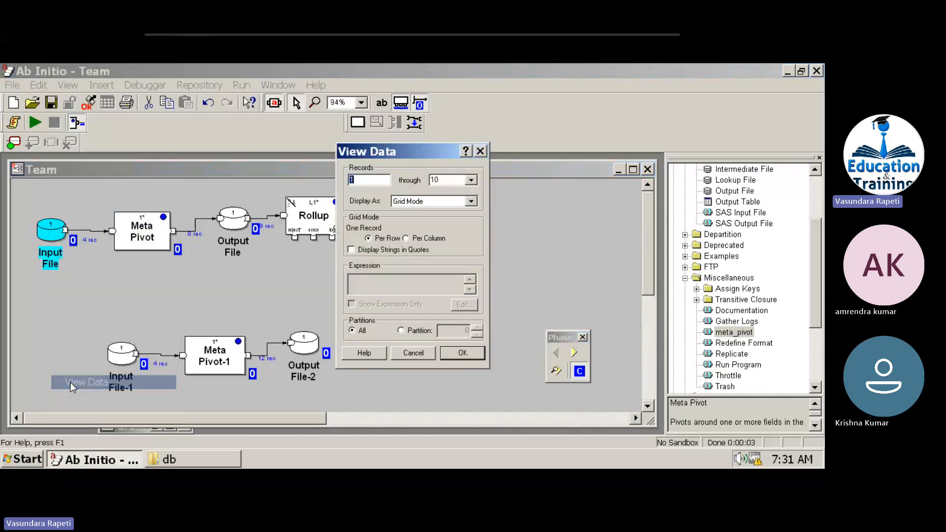
{"action": "left_click", "coordinate": [460, 354]}
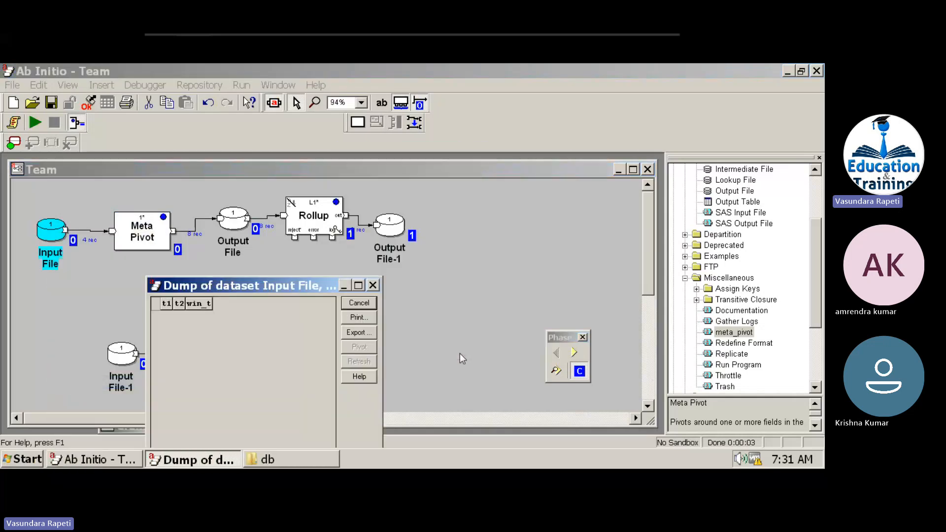
Highlight the t1 and t2 team columns of the input records.
{"action": "left_click", "coordinate": [194, 303]}
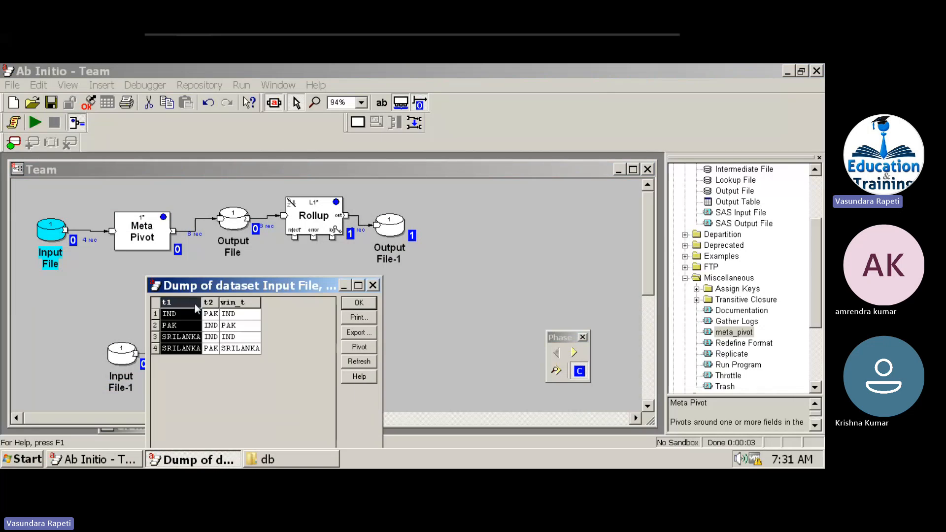
{"action": "left_click", "coordinate": [215, 304]}
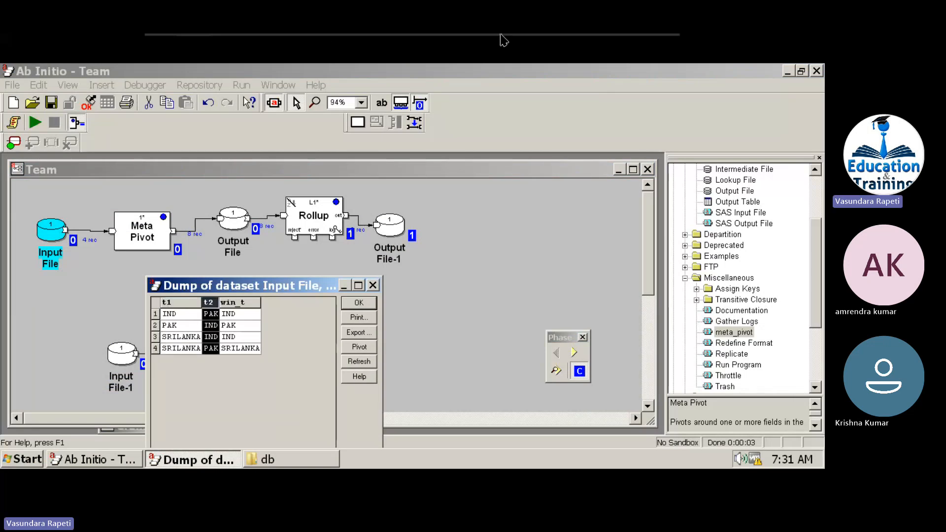
{"action": "mouse_move", "coordinate": [503, 39]}
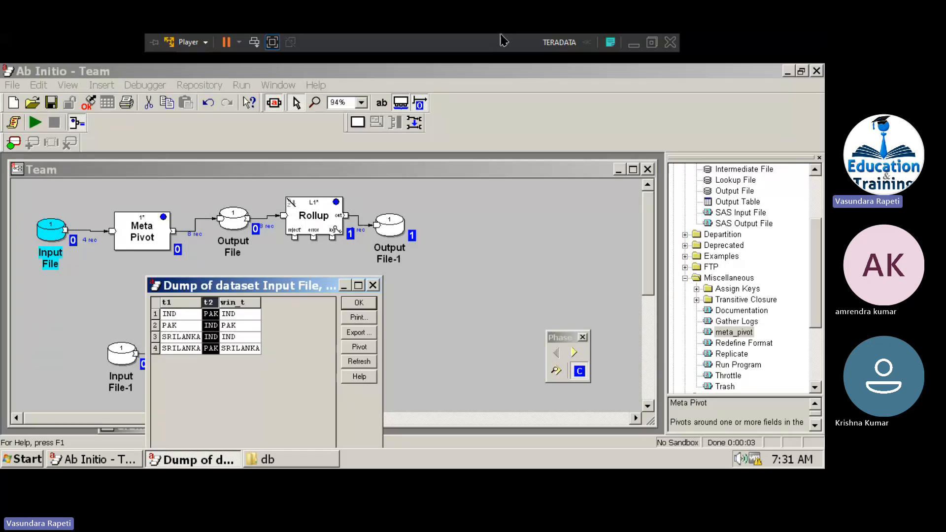
{"action": "left_click", "coordinate": [197, 317]}
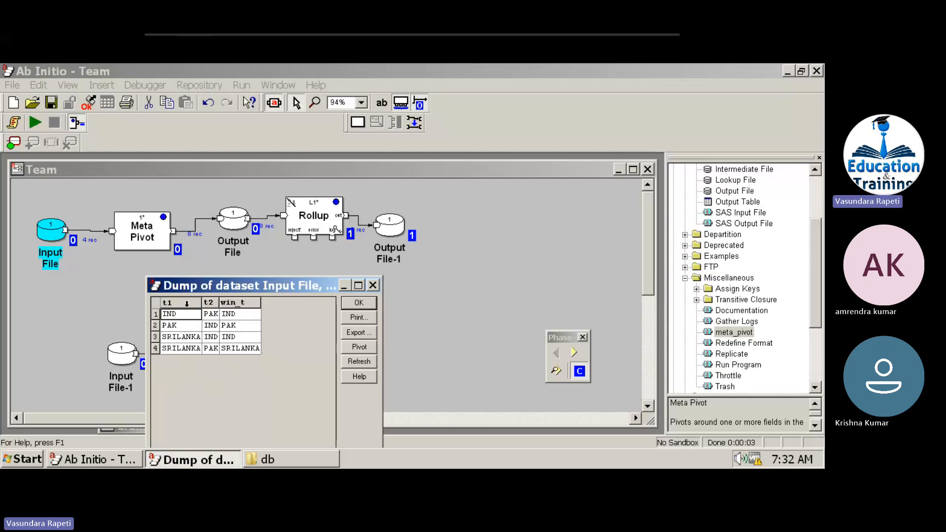
{"action": "left_click", "coordinate": [187, 303]}
{"action": "left_click", "coordinate": [208, 302]}
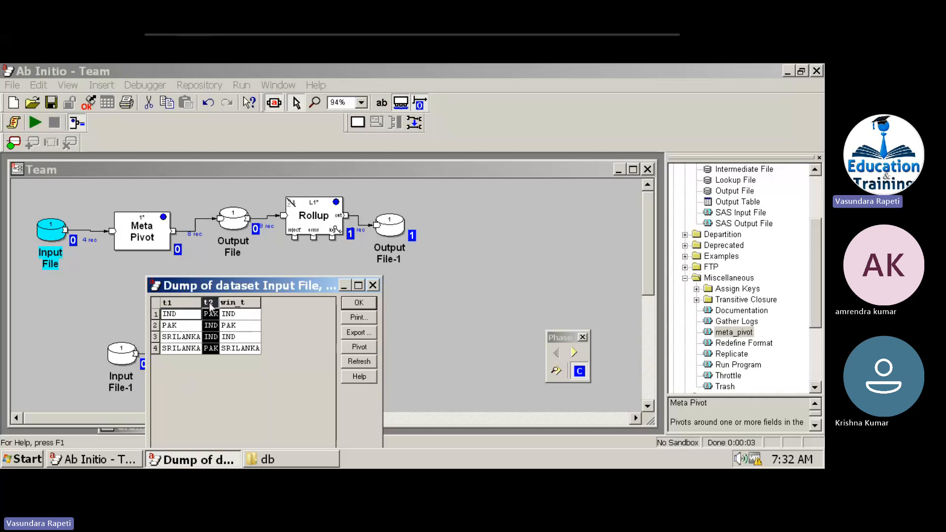
Review the Meta Pivot's value_field and pivot1 parameters against the input's t1 and t2 columns.
{"action": "double_click", "coordinate": [148, 229]}
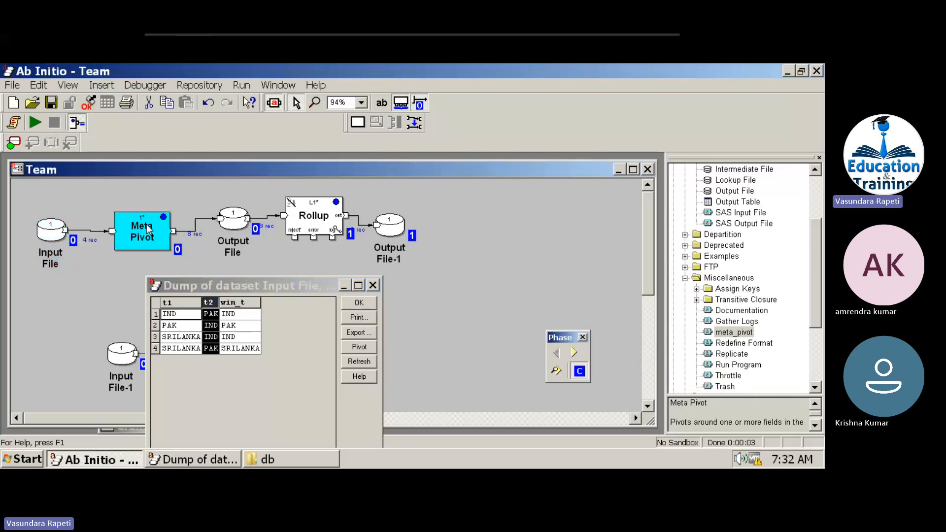
{"action": "left_click", "coordinate": [467, 173]}
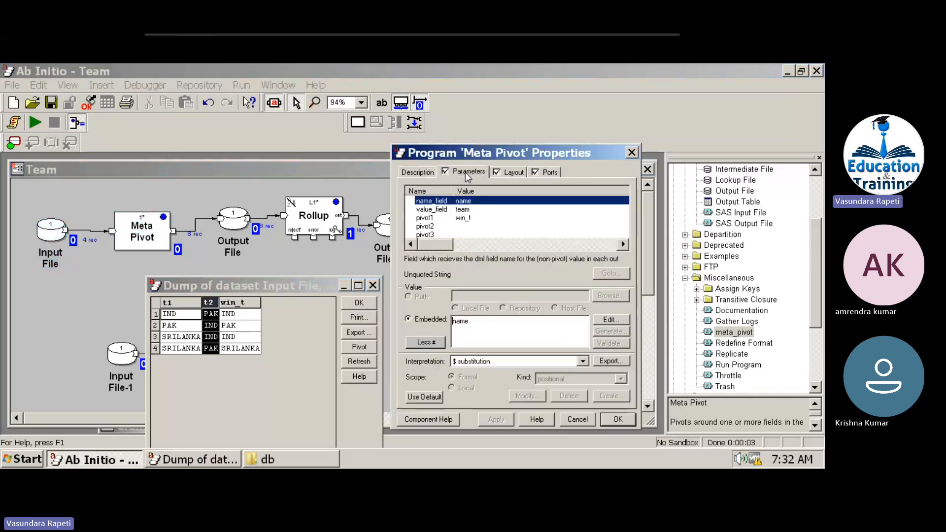
{"action": "left_click", "coordinate": [467, 210]}
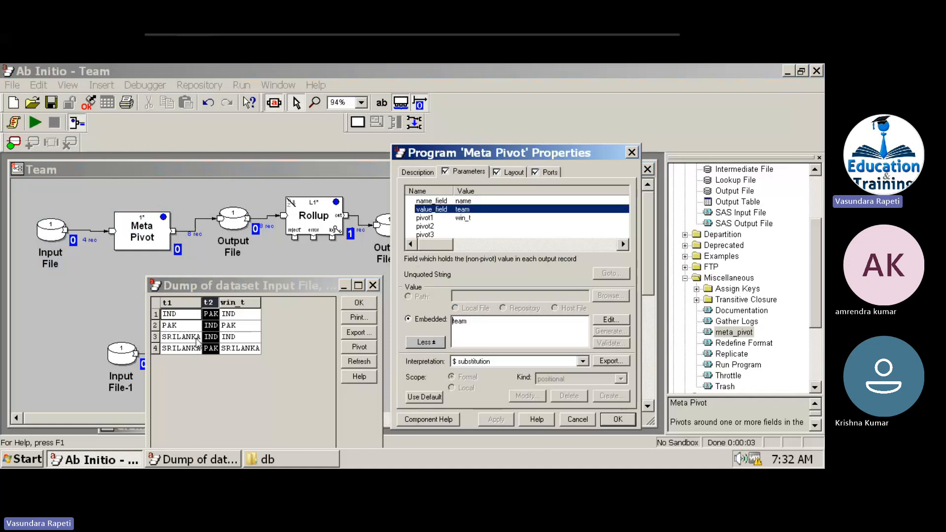
{"action": "left_click", "coordinate": [173, 302]}
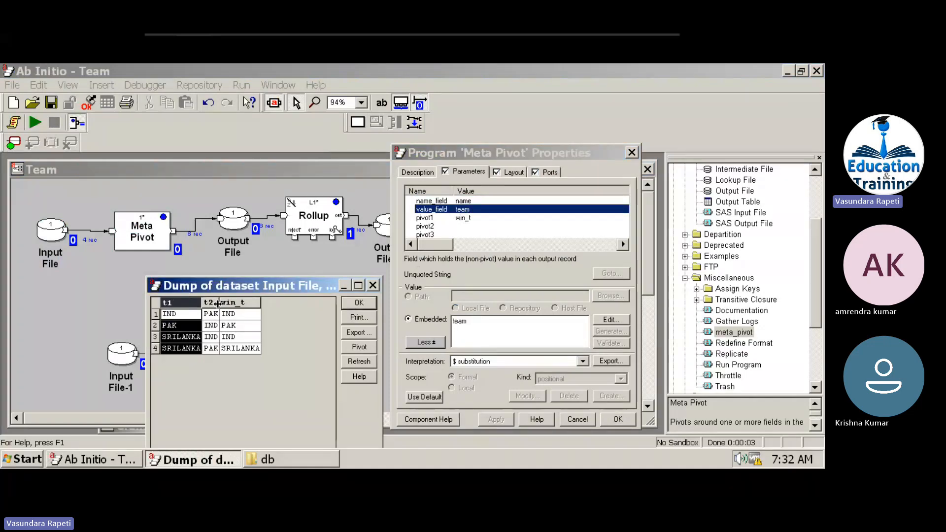
{"action": "left_click", "coordinate": [211, 302]}
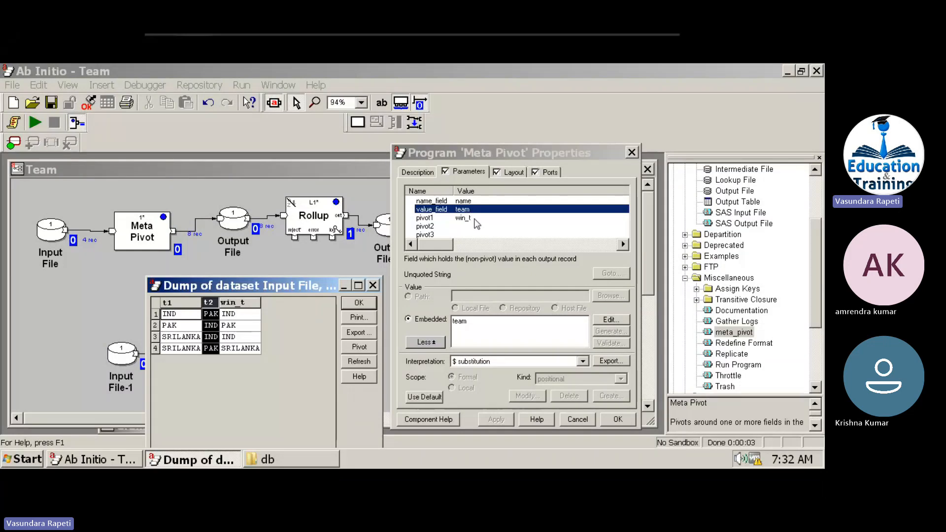
{"action": "left_click", "coordinate": [470, 219]}
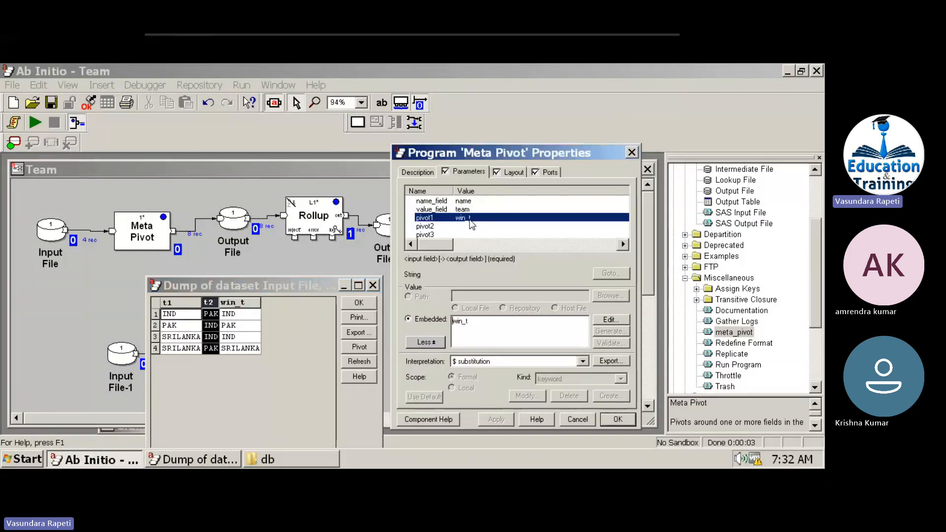
Inspect the Output File's eight pivoted team and win_t records, then minimize the virtual machine.
{"action": "right_click", "coordinate": [228, 227]}
{"action": "left_click", "coordinate": [271, 378]}
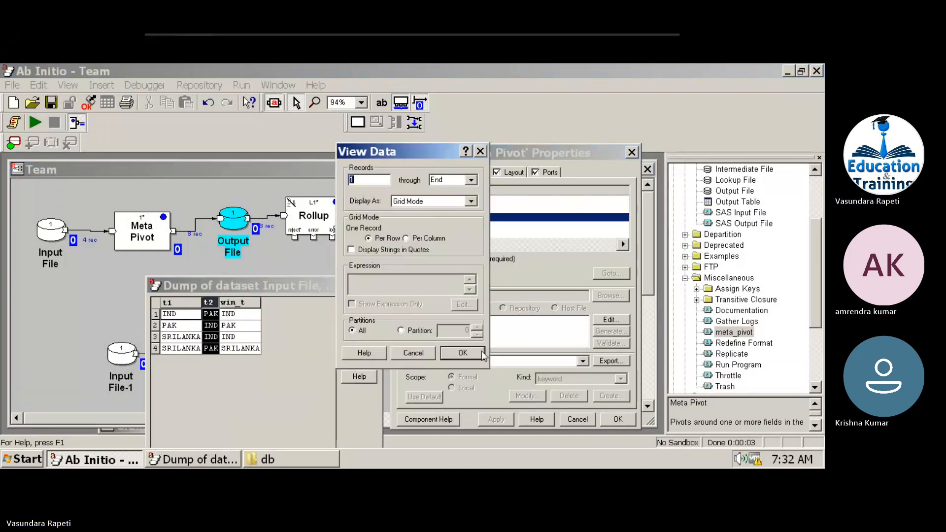
{"action": "left_click", "coordinate": [474, 355]}
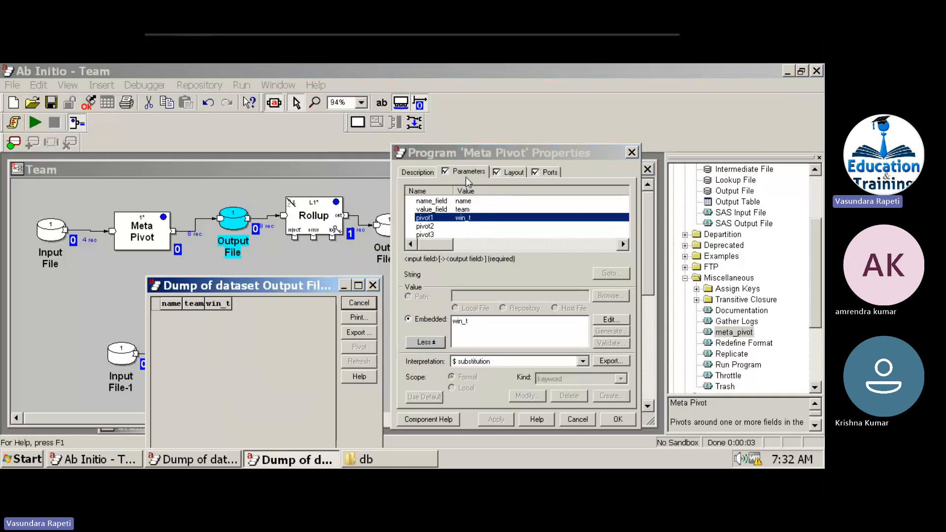
{"action": "left_click_drag", "start_coordinate": [274, 287], "coordinate": [523, 181]}
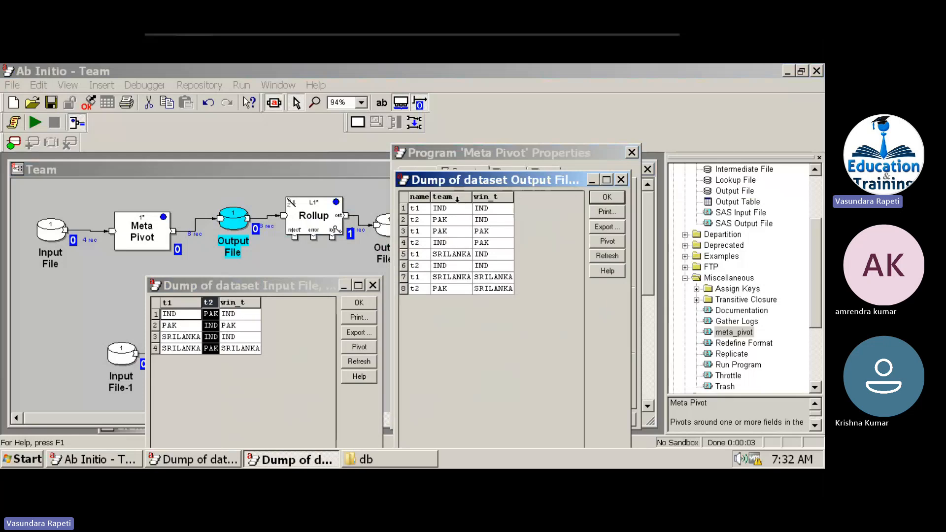
{"action": "left_click_drag", "start_coordinate": [454, 209], "coordinate": [513, 301]}
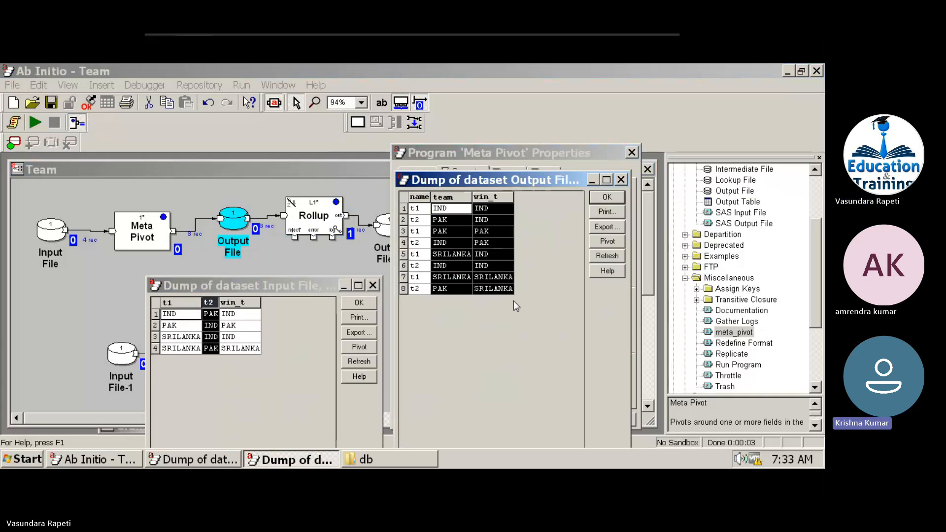
{"action": "left_click", "coordinate": [607, 198]}
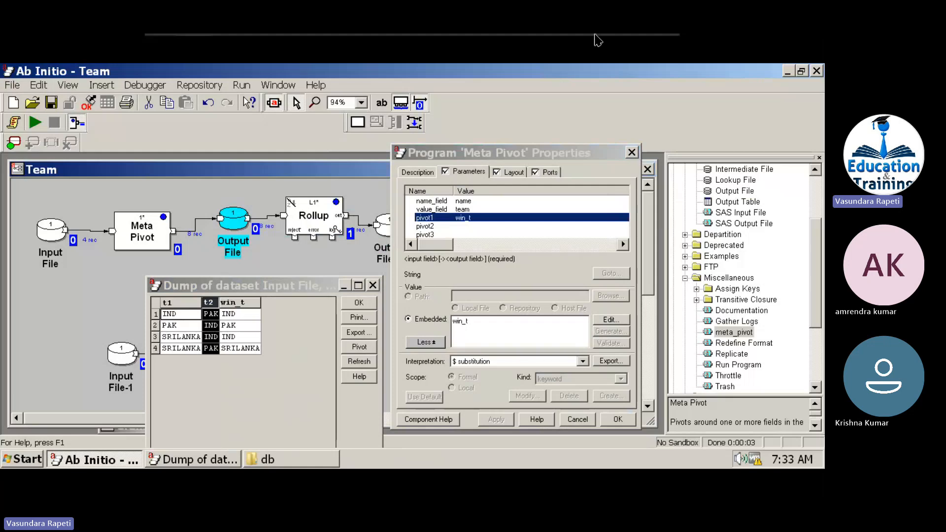
{"action": "mouse_move", "coordinate": [604, 37]}
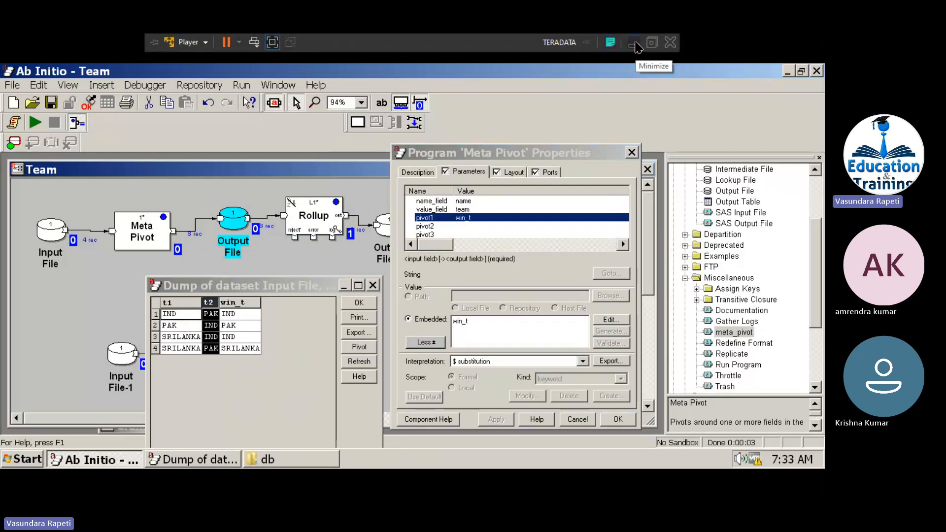
{"action": "left_click", "coordinate": [634, 46]}
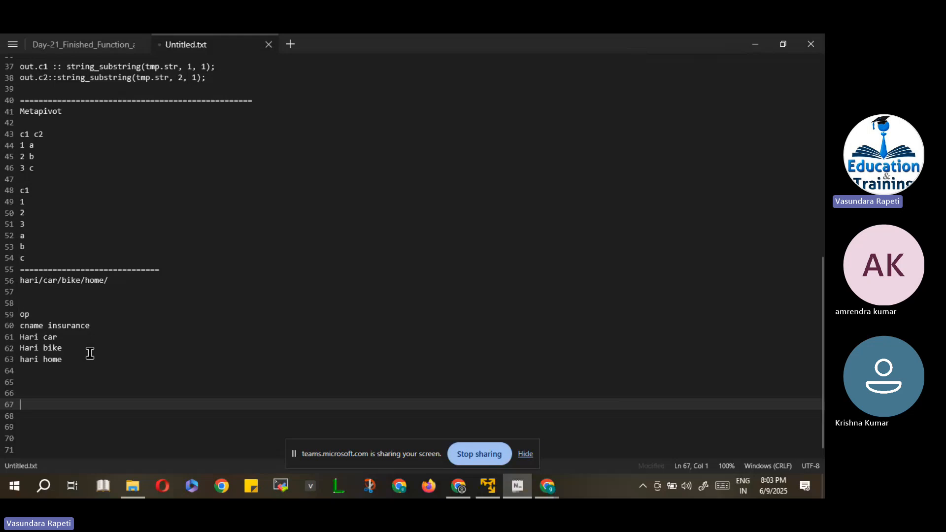
Add a row of '=' signs on empty line 65 below the insurance notes.
{"action": "left_click", "coordinate": [61, 384]}
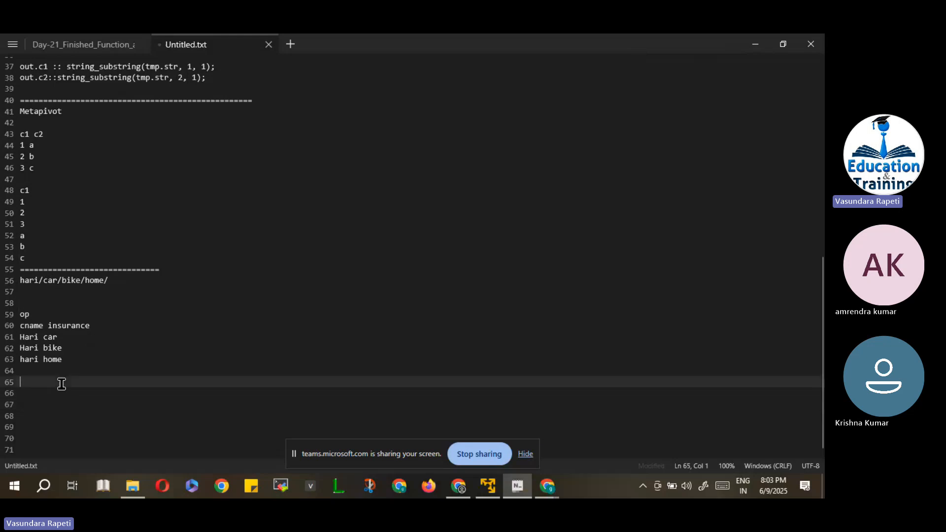
{"action": "type", "text": "=================="}
{"action": "key", "text": "Return"}
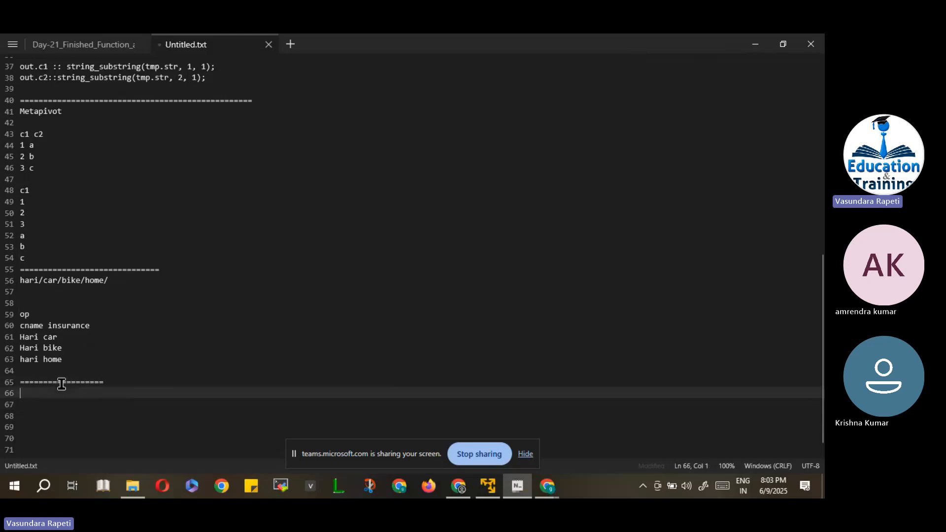
Type trial text 'capgemini' and letters c, a, p, then delete it all, leaving line 66 empty.
{"action": "type", "text": "cap"}
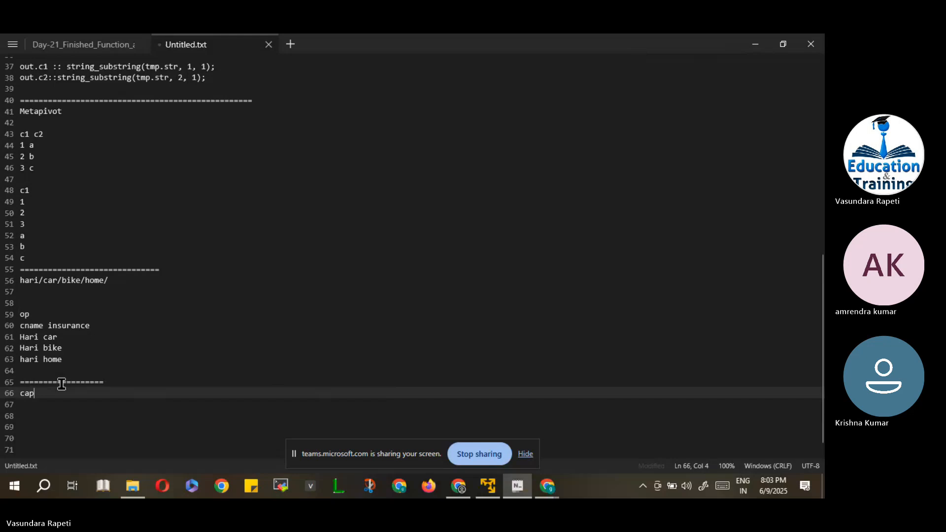
{"action": "type", "text": "gemini"}
{"action": "key", "text": "Return"}
{"action": "type", "text": "\\"}
{"action": "key", "text": "Return"}
{"action": "key", "text": "Return"}
{"action": "key", "text": "Return"}
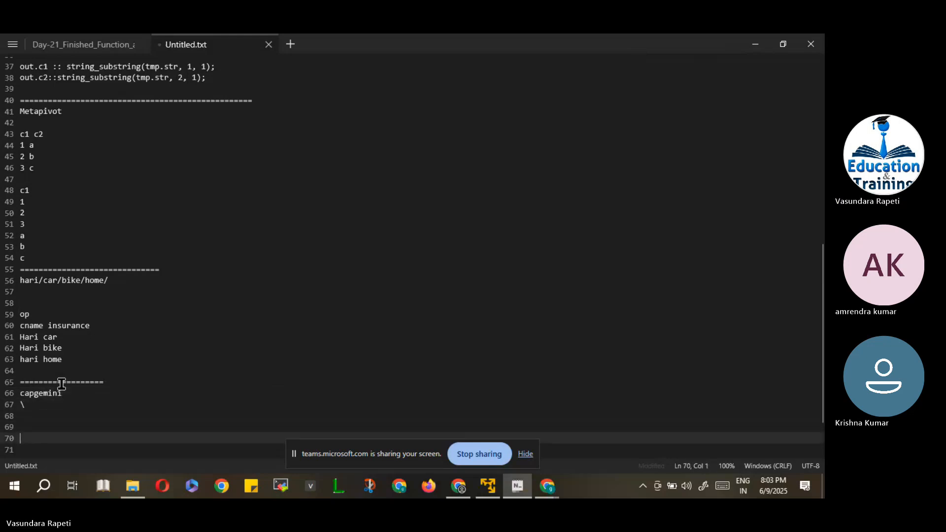
{"action": "key", "text": "Up"}
{"action": "key", "text": "Up"}
{"action": "key", "text": "Up"}
{"action": "key", "text": "Delete"}
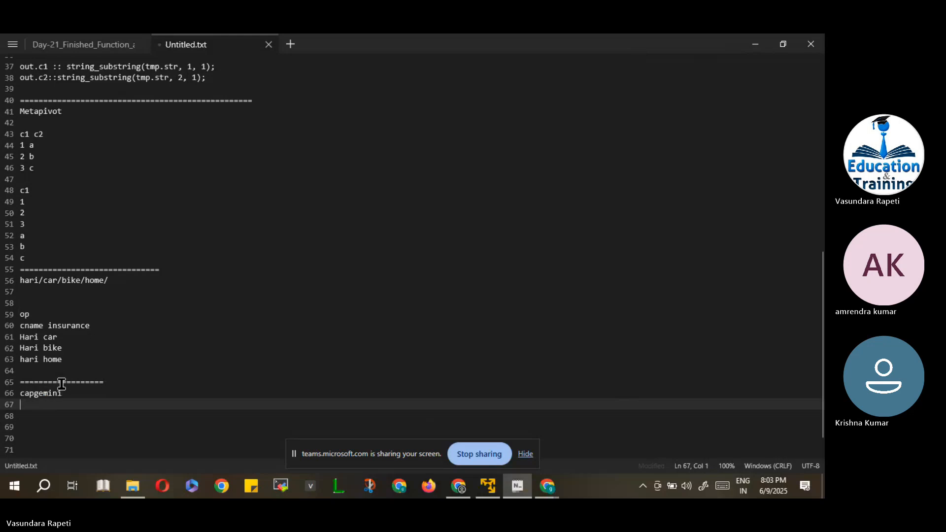
{"action": "key", "text": "Down"}
{"action": "type", "text": "c"}
{"action": "key", "text": "Return"}
{"action": "type", "text": "a"}
{"action": "key", "text": "Return"}
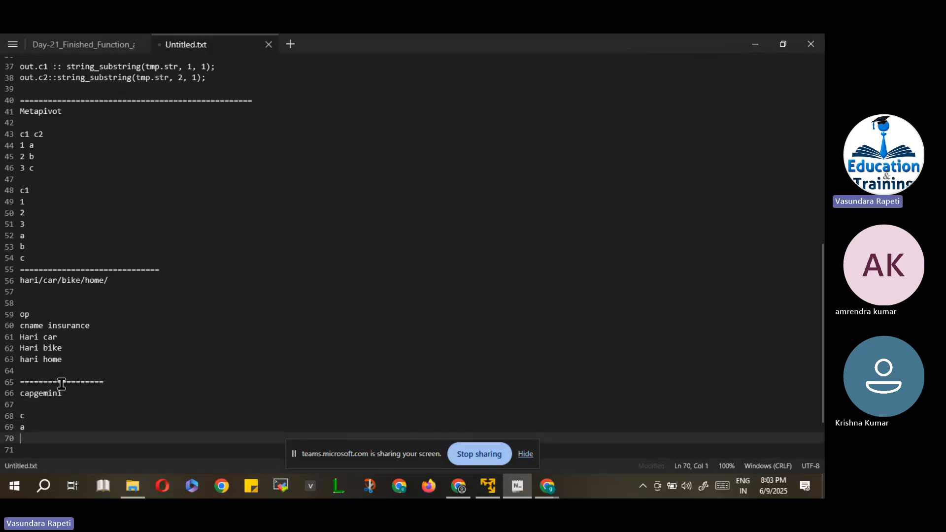
{"action": "type", "text": "p"}
{"action": "key", "text": "Return"}
{"action": "key", "text": "Return"}
{"action": "key", "text": "BackSpace"}
{"action": "key", "text": "BackSpace"}
{"action": "key", "text": "BackSpace"}
{"action": "key", "text": "BackSpace"}
{"action": "key", "text": "BackSpace"}
{"action": "key", "text": "BackSpace"}
{"action": "key", "text": "BackSpace"}
{"action": "key", "text": "BackSpace"}
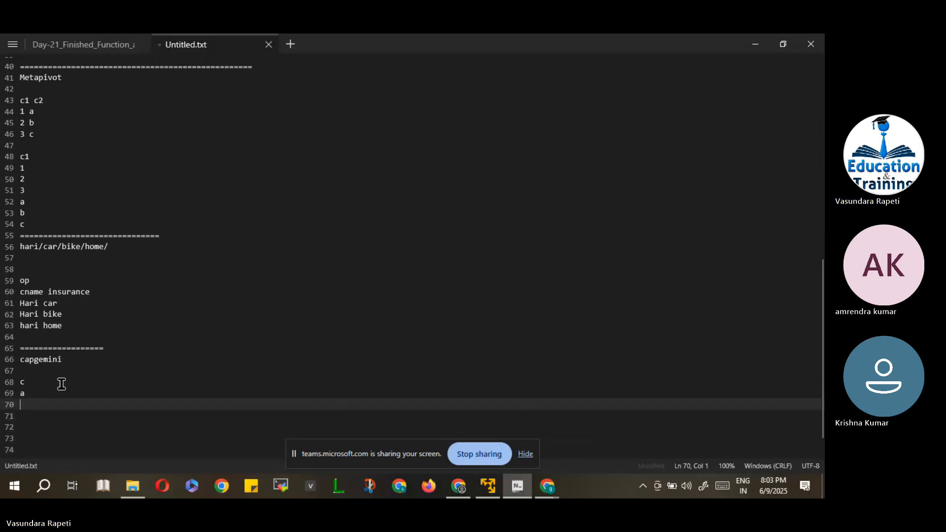
{"action": "key", "text": "BackSpace"}
{"action": "key", "text": "BackSpace"}
{"action": "key", "text": "BackSpace"}
{"action": "key", "text": "BackSpace"}
{"action": "key", "text": "BackSpace"}
{"action": "key", "text": "BackSpace"}
{"action": "key", "text": "BackSpace"}
{"action": "key", "text": "BackSpace"}
{"action": "key", "text": "BackSpace"}
{"action": "key", "text": "BackSpace"}
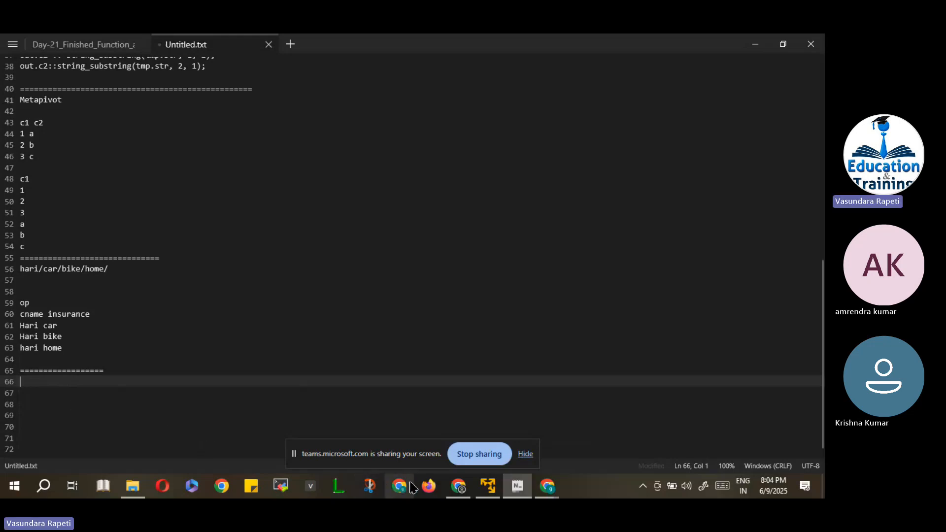
{"action": "mouse_move", "coordinate": [489, 485]}
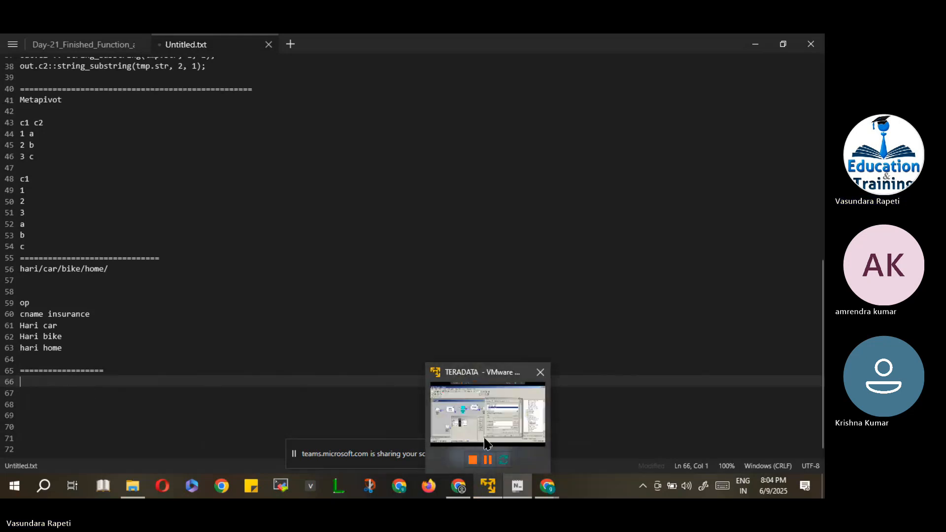
Return to the TERADATA virtual machine and activate the Meta Pivot Properties dialog showing pivot1 = win_t.
{"action": "left_click", "coordinate": [480, 421]}
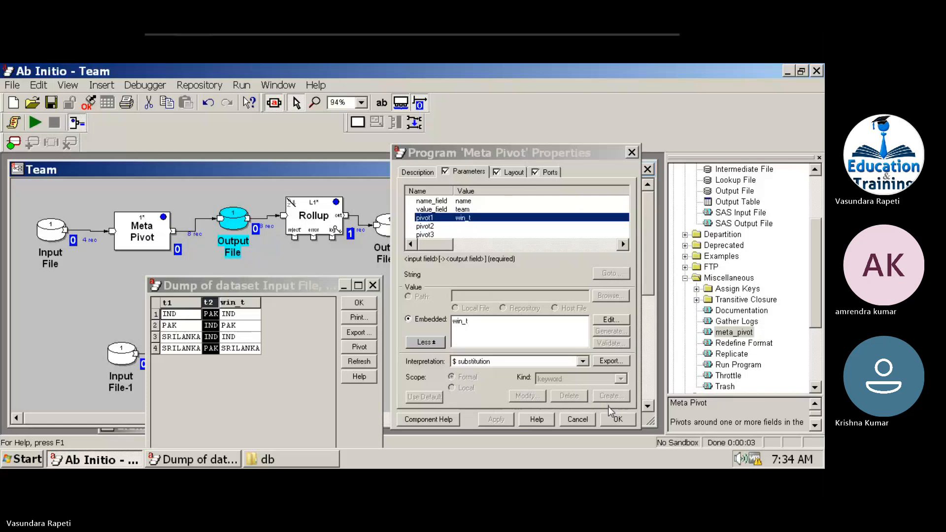
{"action": "left_click", "coordinate": [616, 419]}
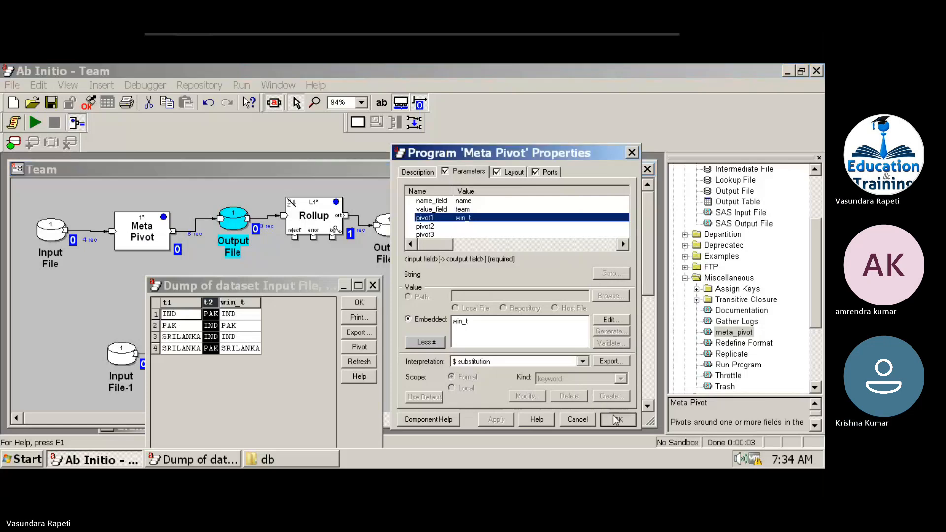